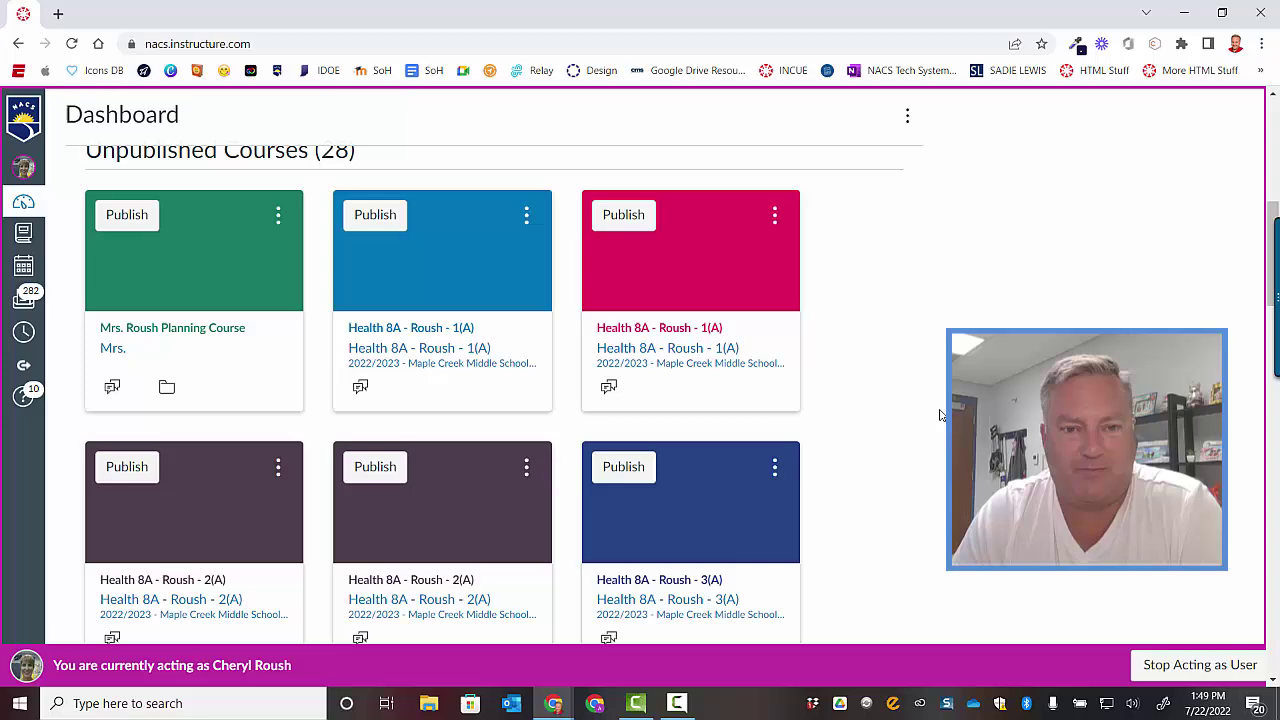
scroll(929, 421, "down", 1)
scroll(929, 421, "down", 3)
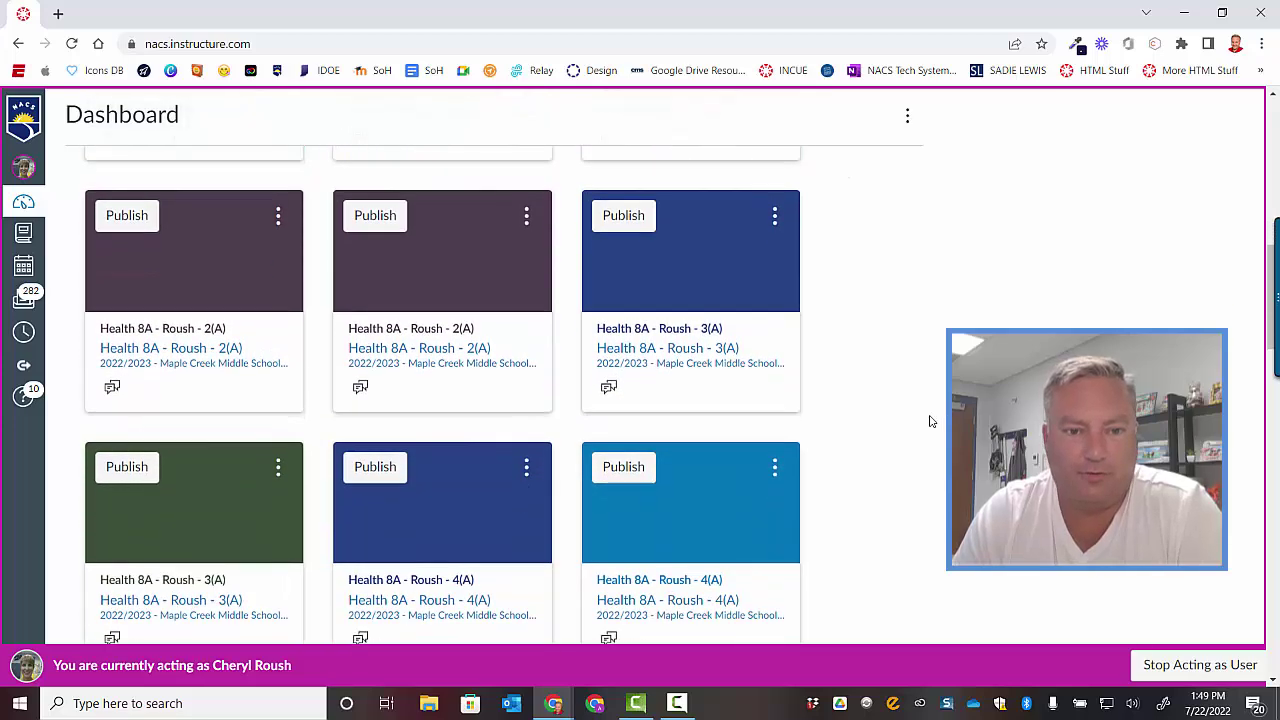
scroll(929, 421, "down", 6)
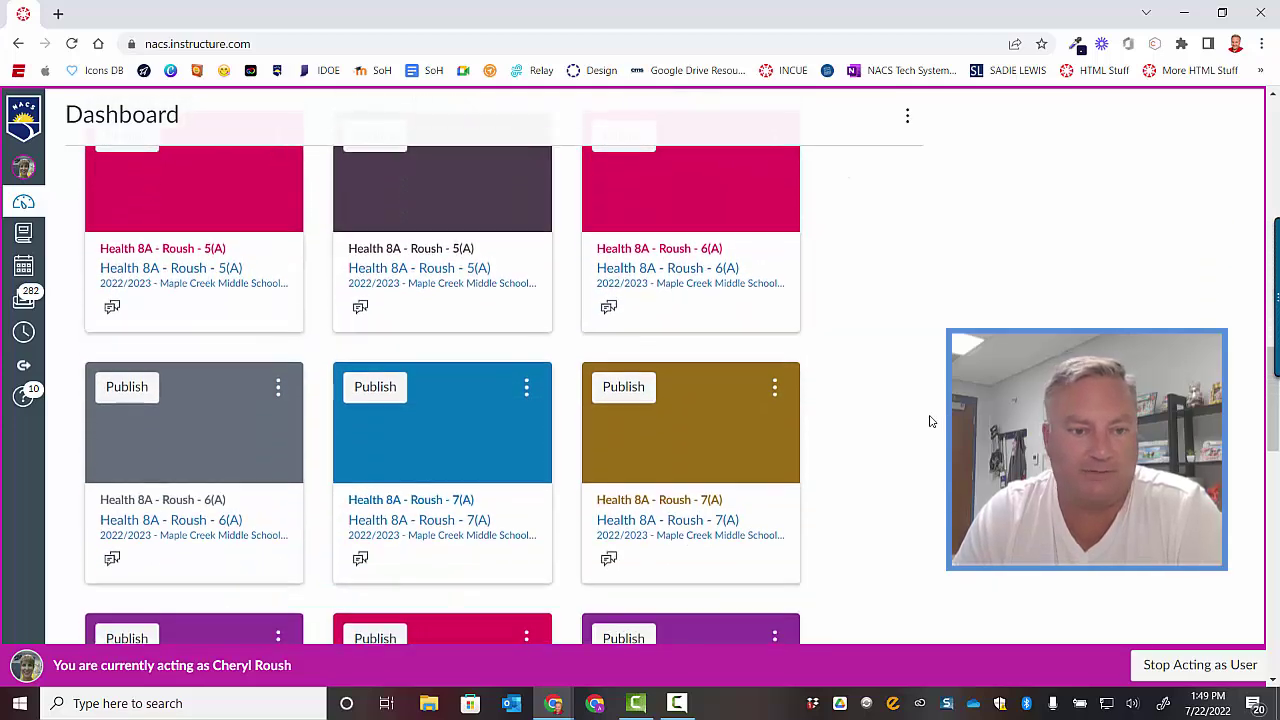
scroll(929, 417, "down", 5)
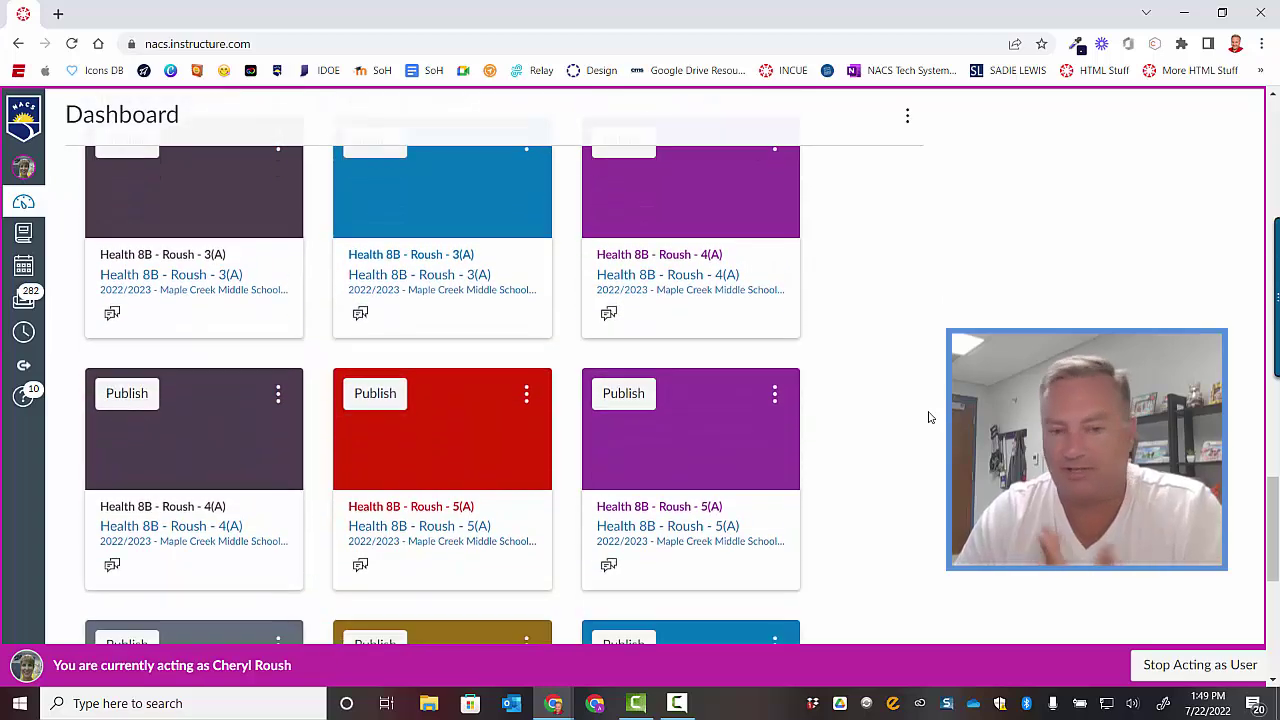
scroll(929, 417, "down", 1)
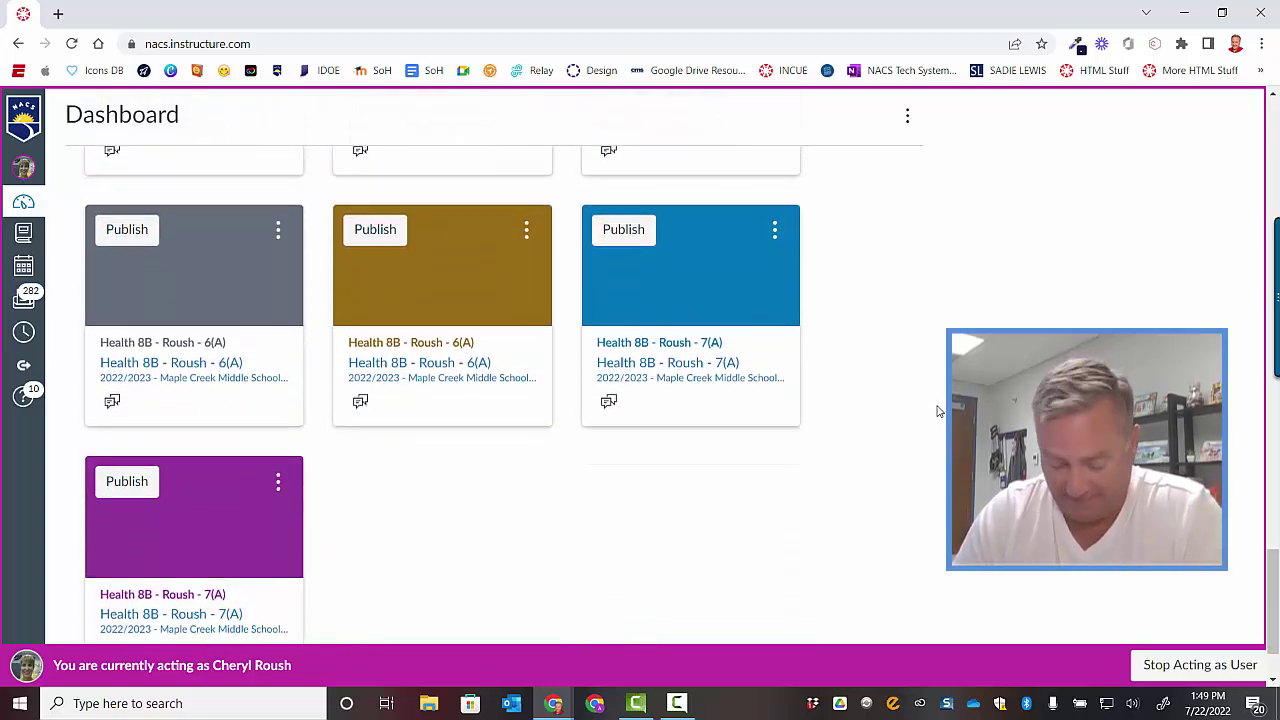
scroll(933, 416, "up", 1)
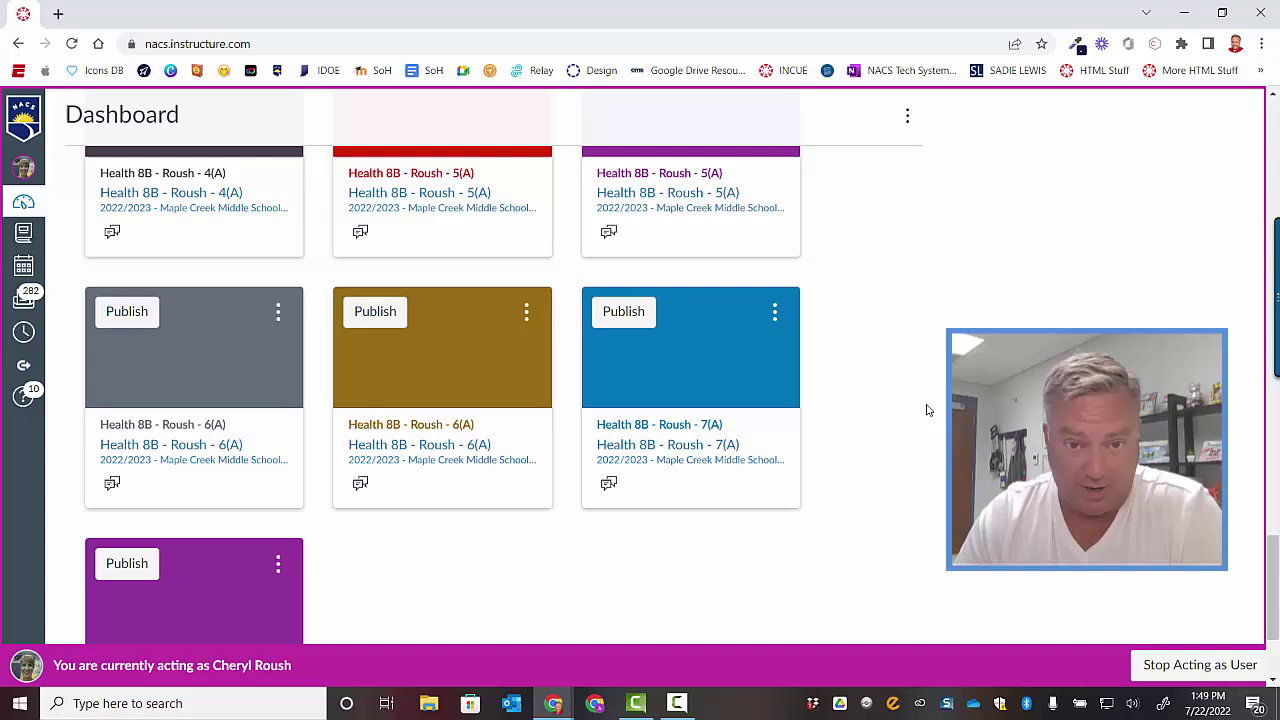
scroll(929, 408, "up", 5)
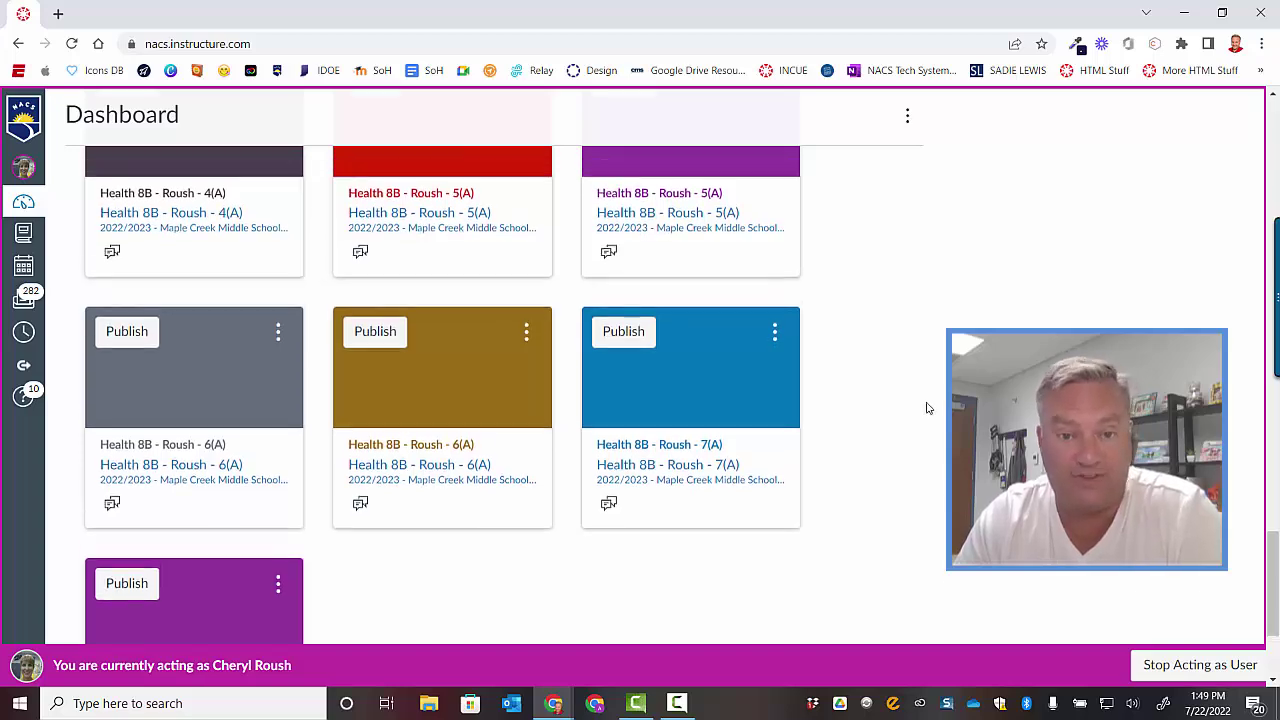
scroll(925, 405, "up", 4)
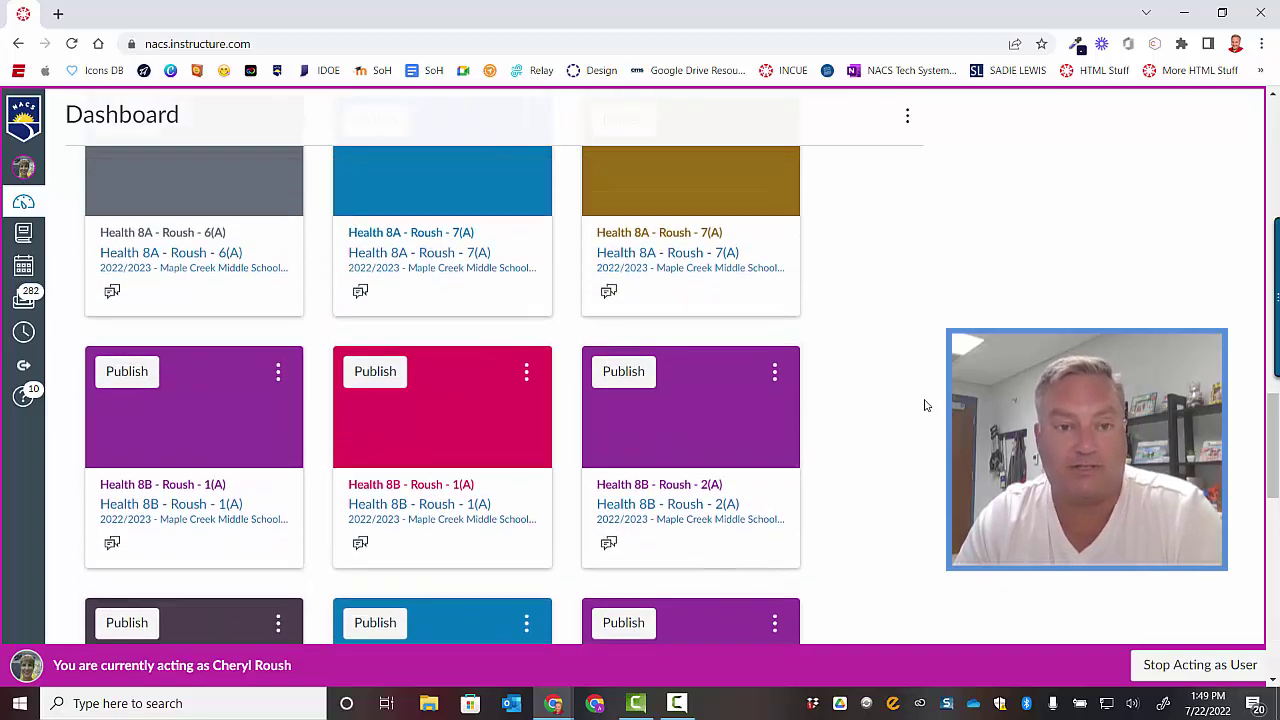
scroll(925, 405, "up", 3)
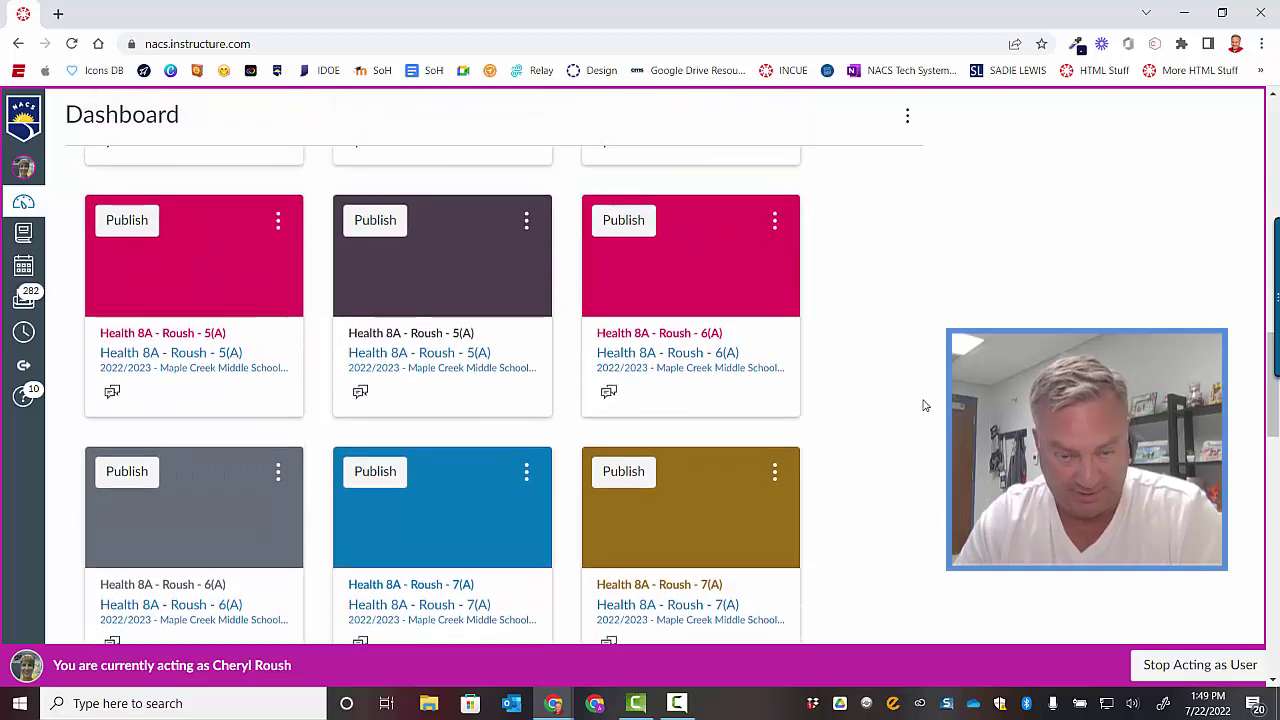
scroll(923, 404, "up", 3)
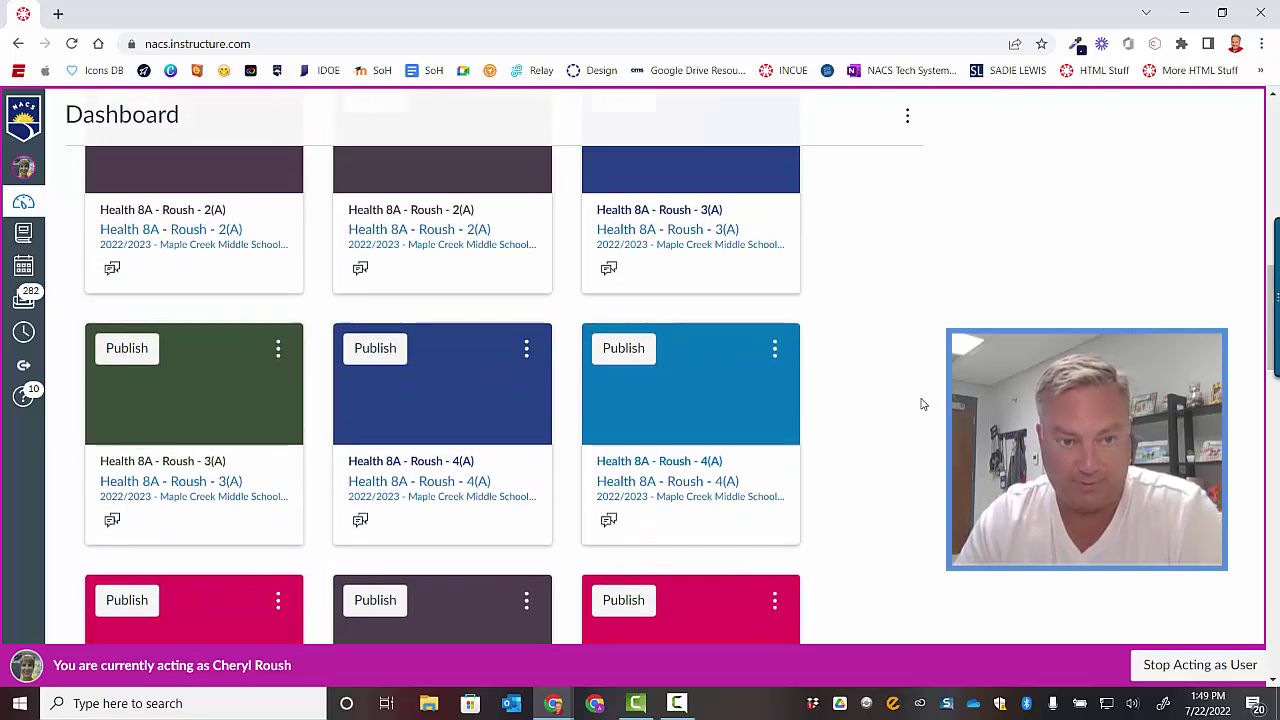
scroll(923, 404, "down", 1)
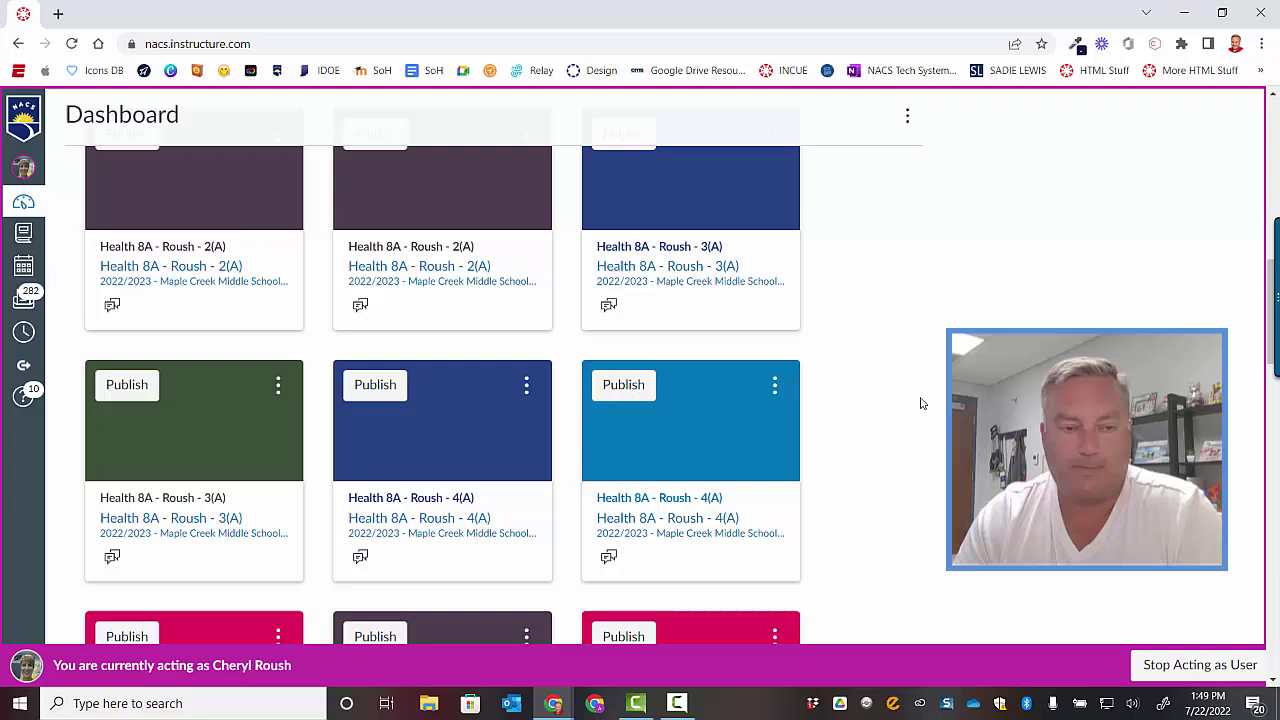
scroll(922, 402, "up", 3)
scroll(923, 401, "up", 1)
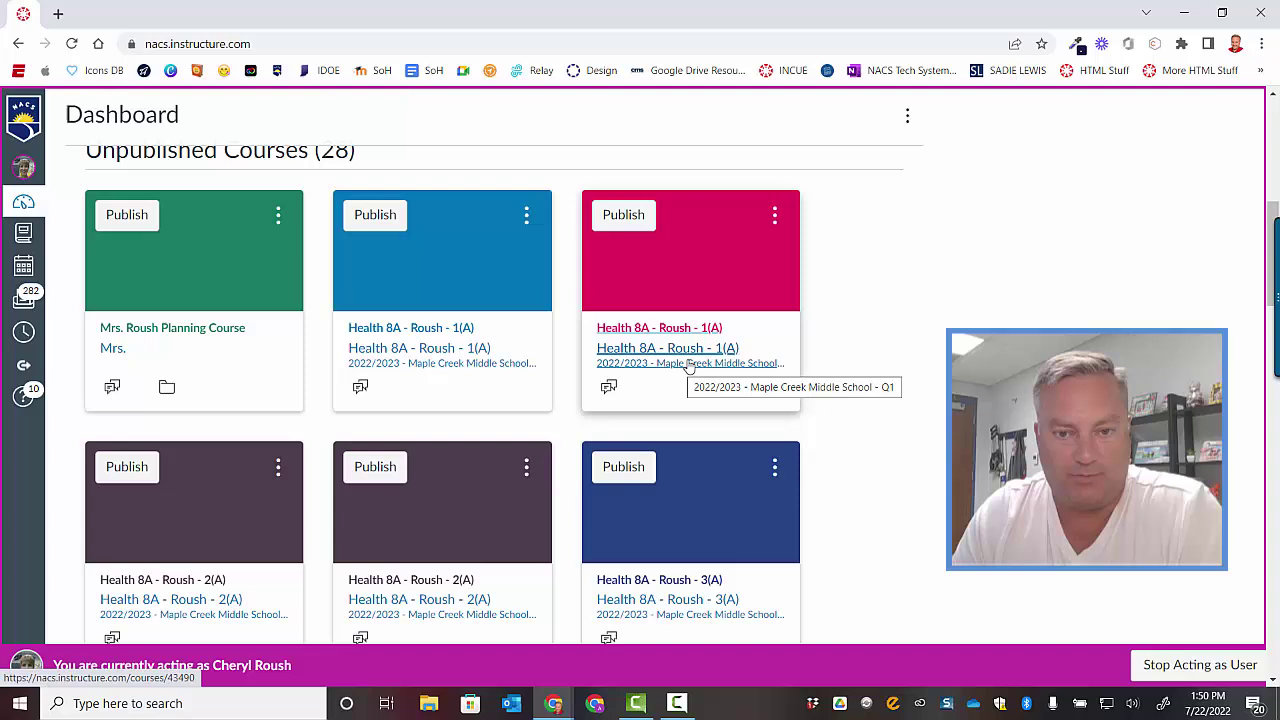
Open the Health 8A 1(A) course's Settings page.
left_click(690, 362)
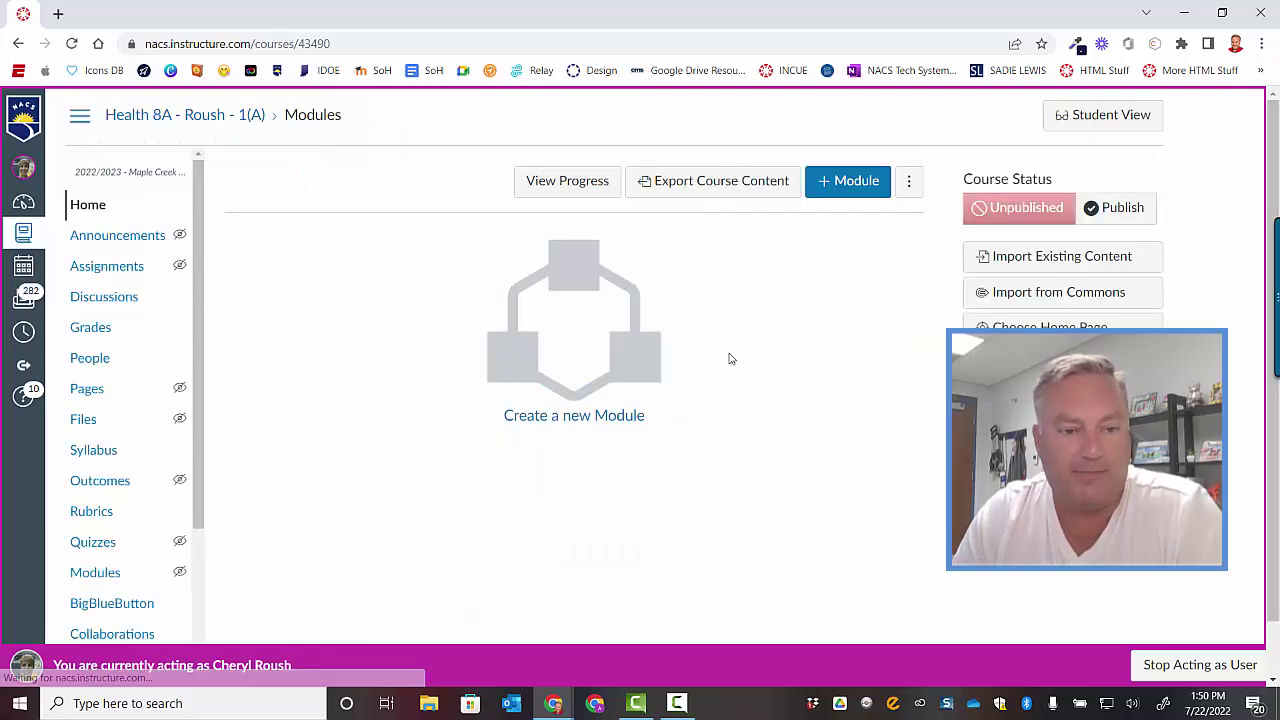
scroll(768, 405, "down", 1)
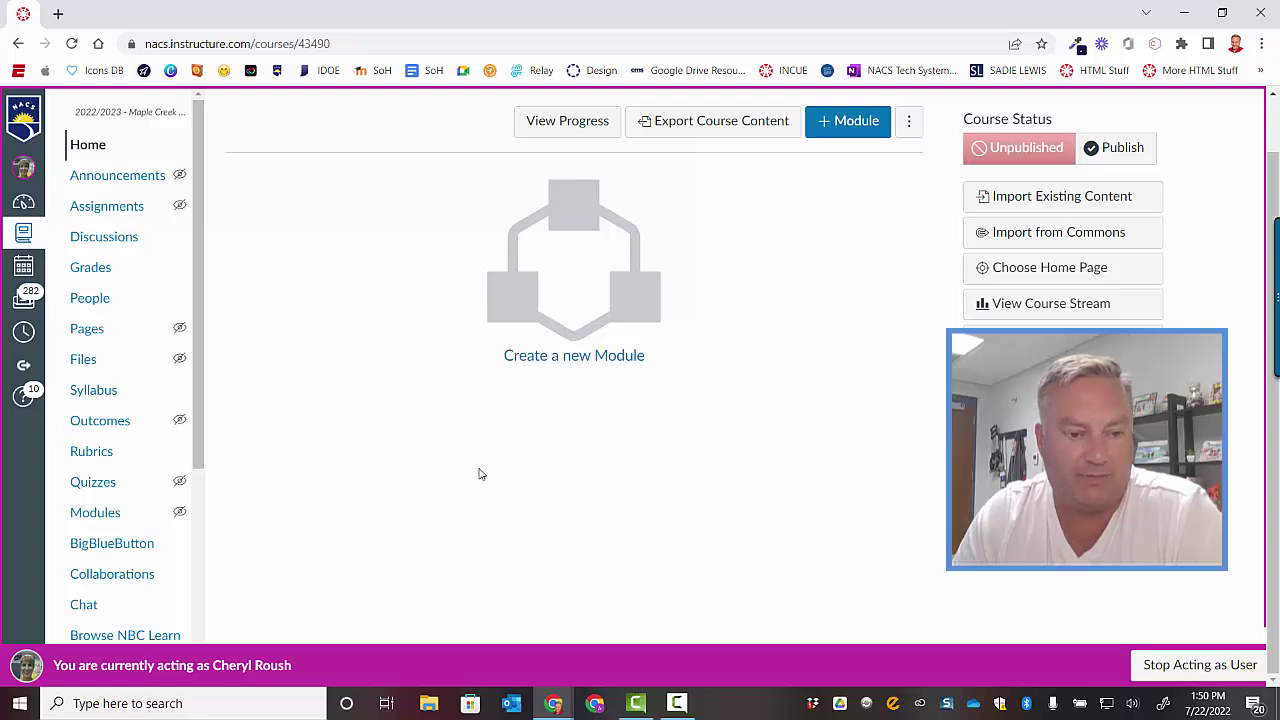
left_click_drag(200, 443, 150, 640)
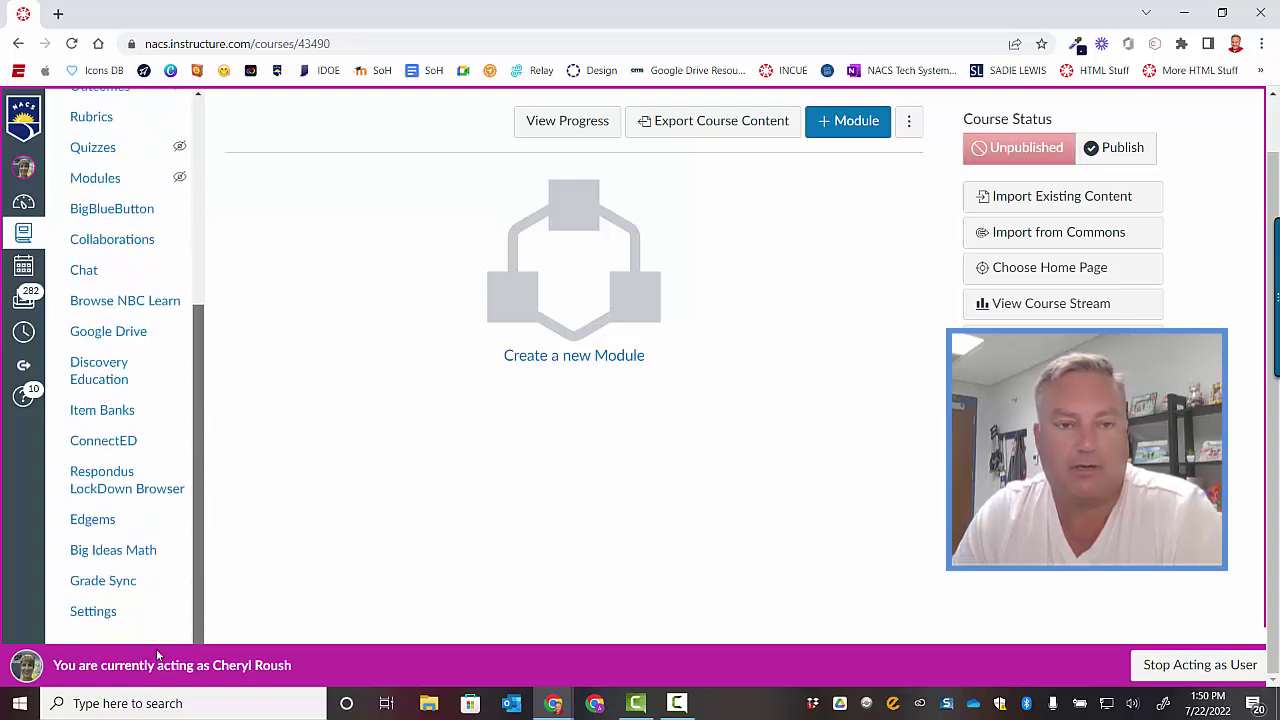
left_click(85, 615)
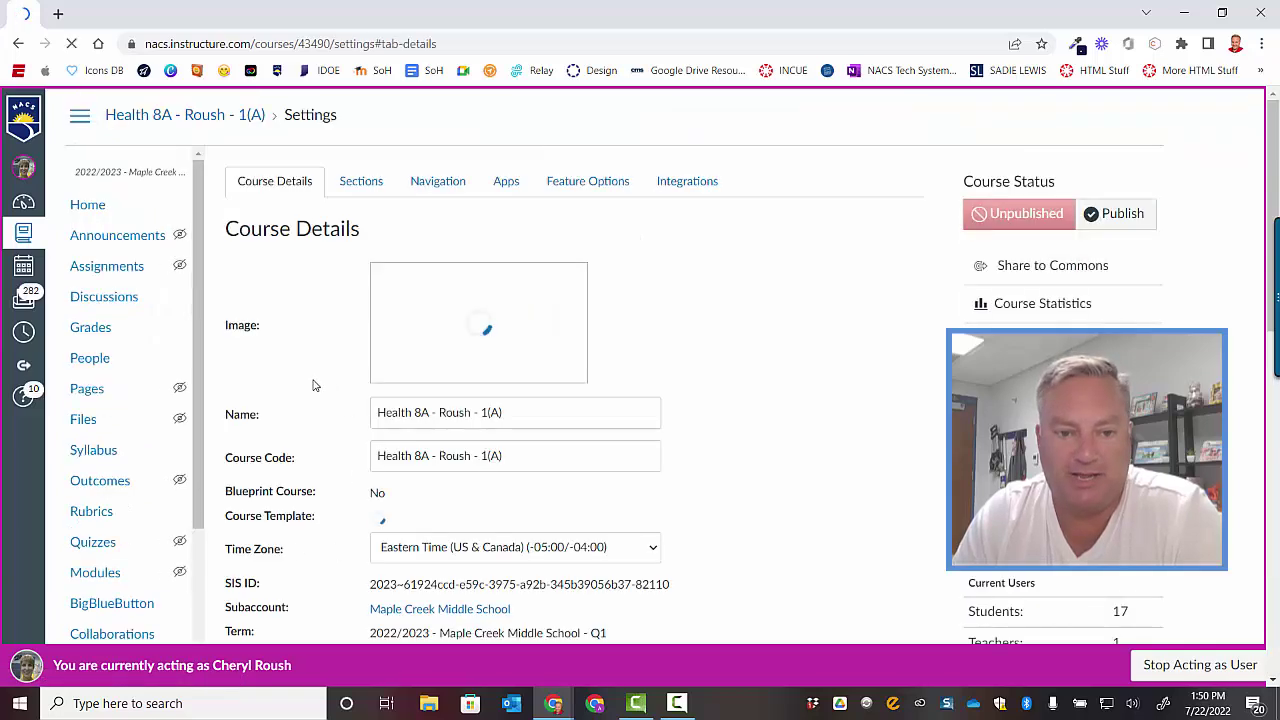
Edit the course name, changing 8A to 8 and the 1(A) suffix to Q1.
left_click(512, 412)
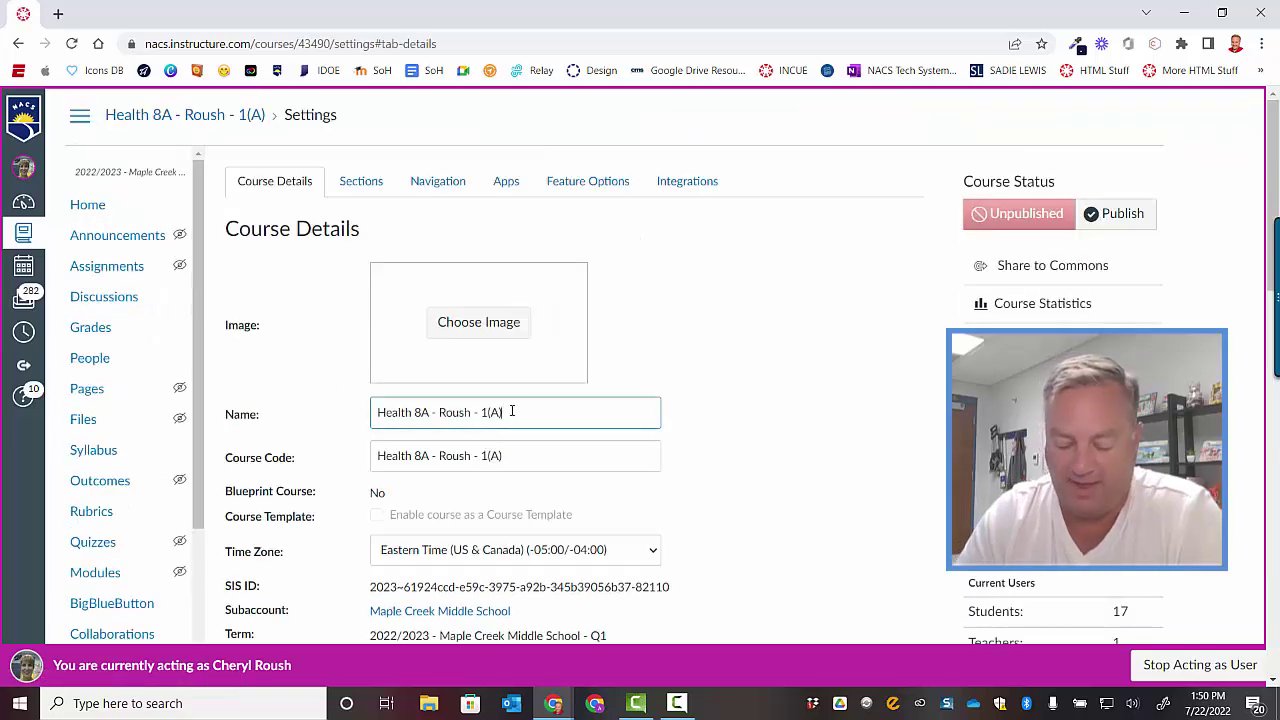
left_click(425, 412)
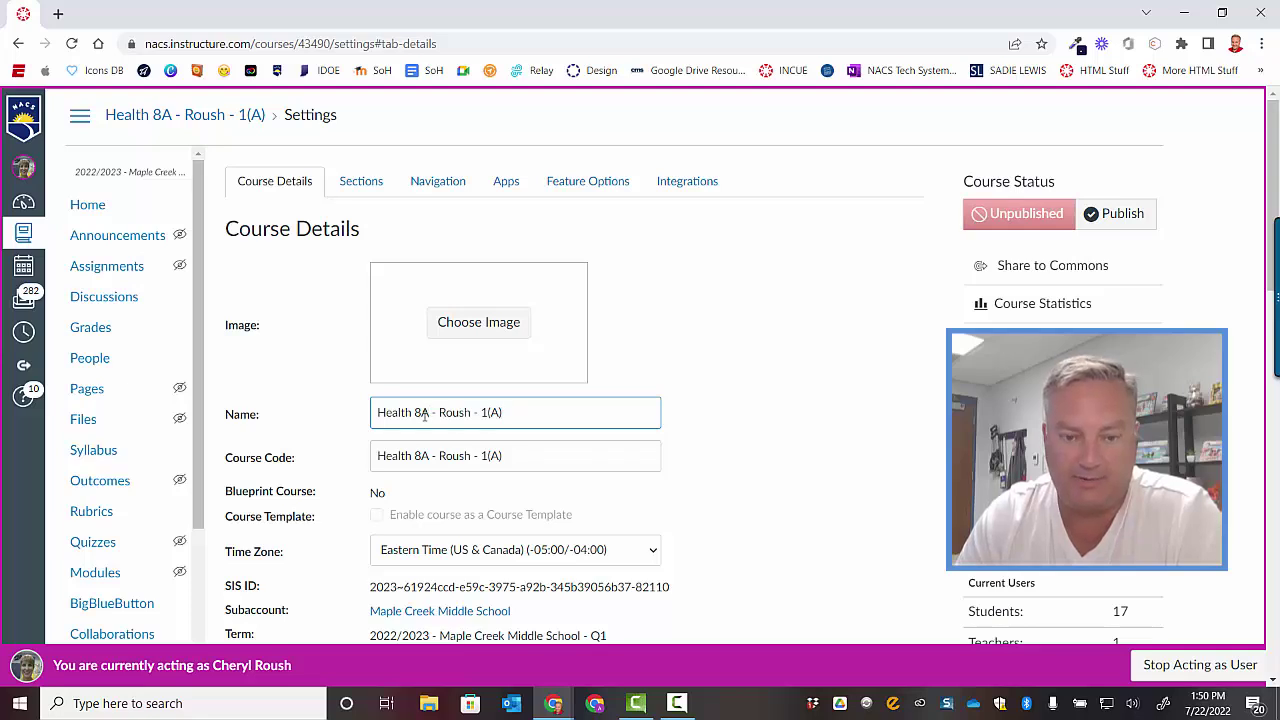
key("BackSpace")
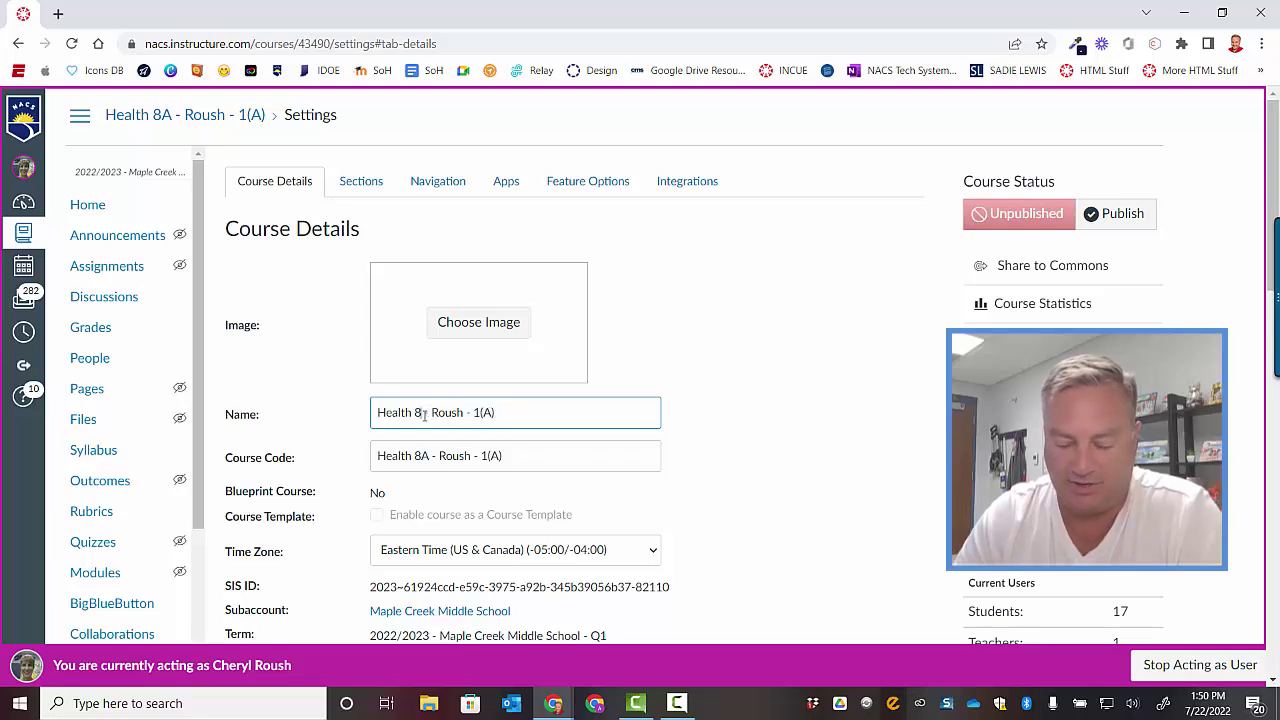
left_click(497, 414)
key("BackSpace")
key("BackSpace")
key("BackSpace")
key("BackSpace")
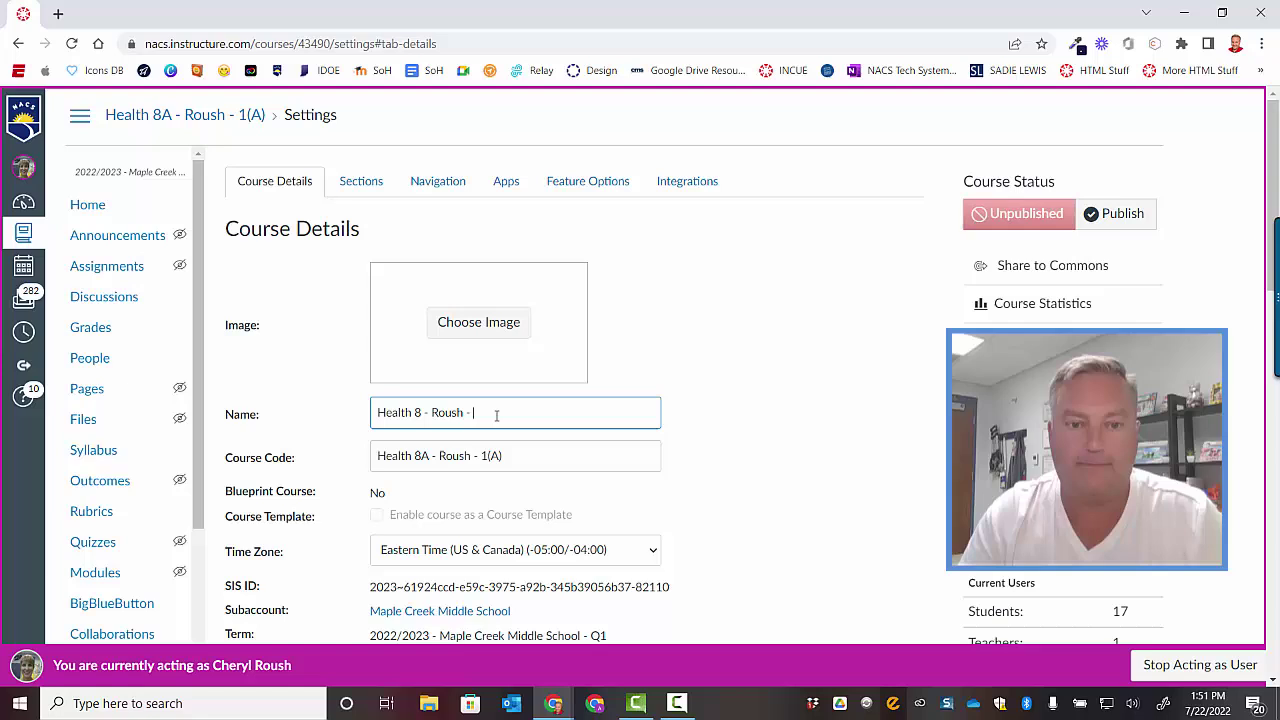
type("Q1")
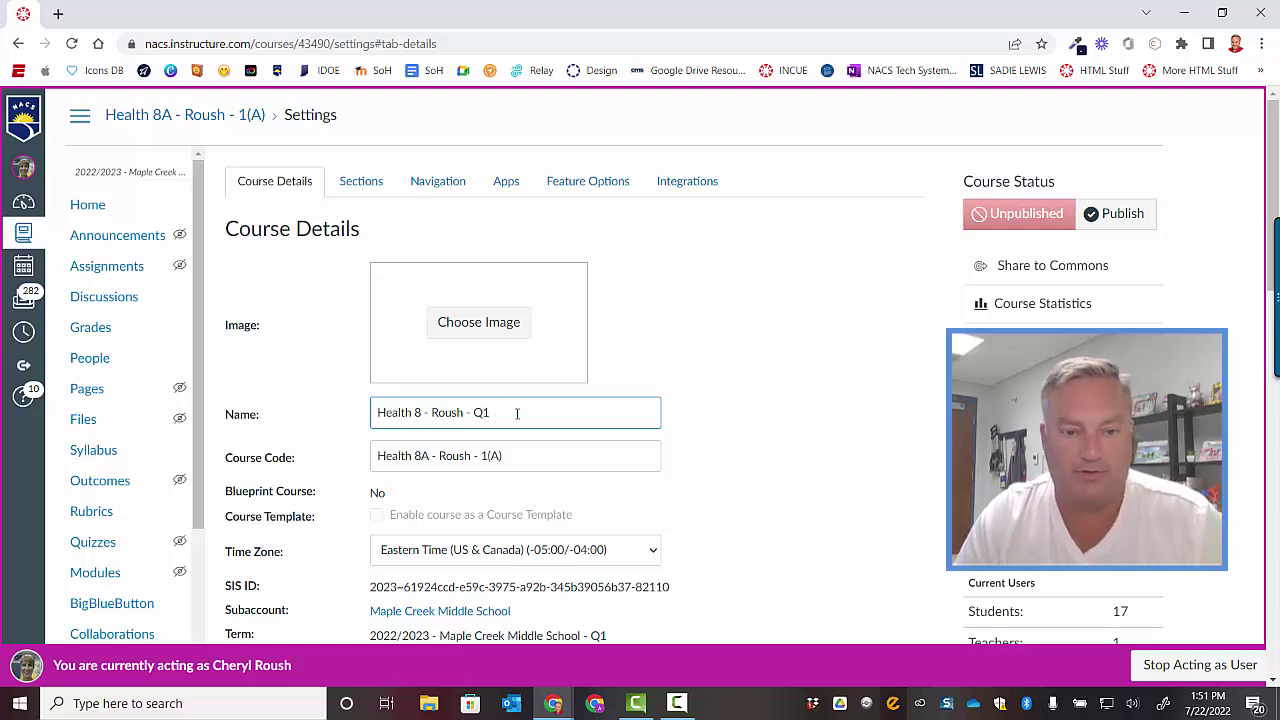
Copy the new Health 8 Q1 course name and paste it over the course code.
left_click_drag(515, 414, 340, 418)
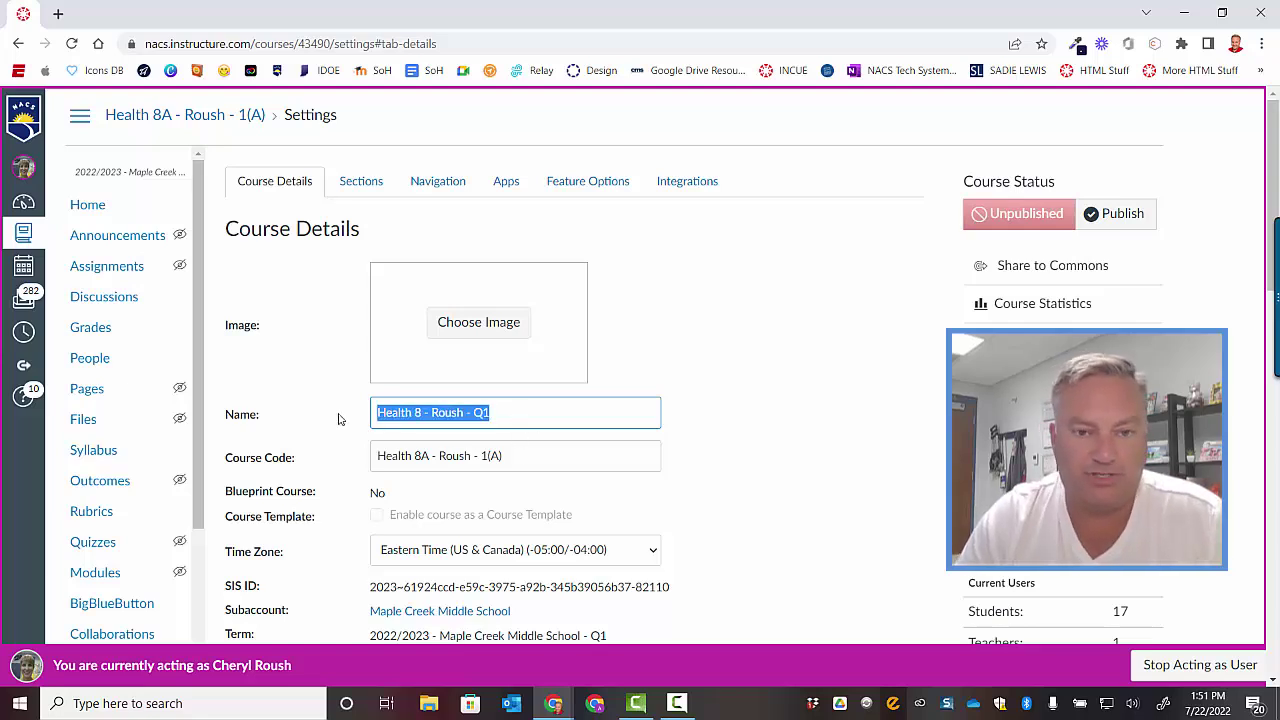
right_click(395, 413)
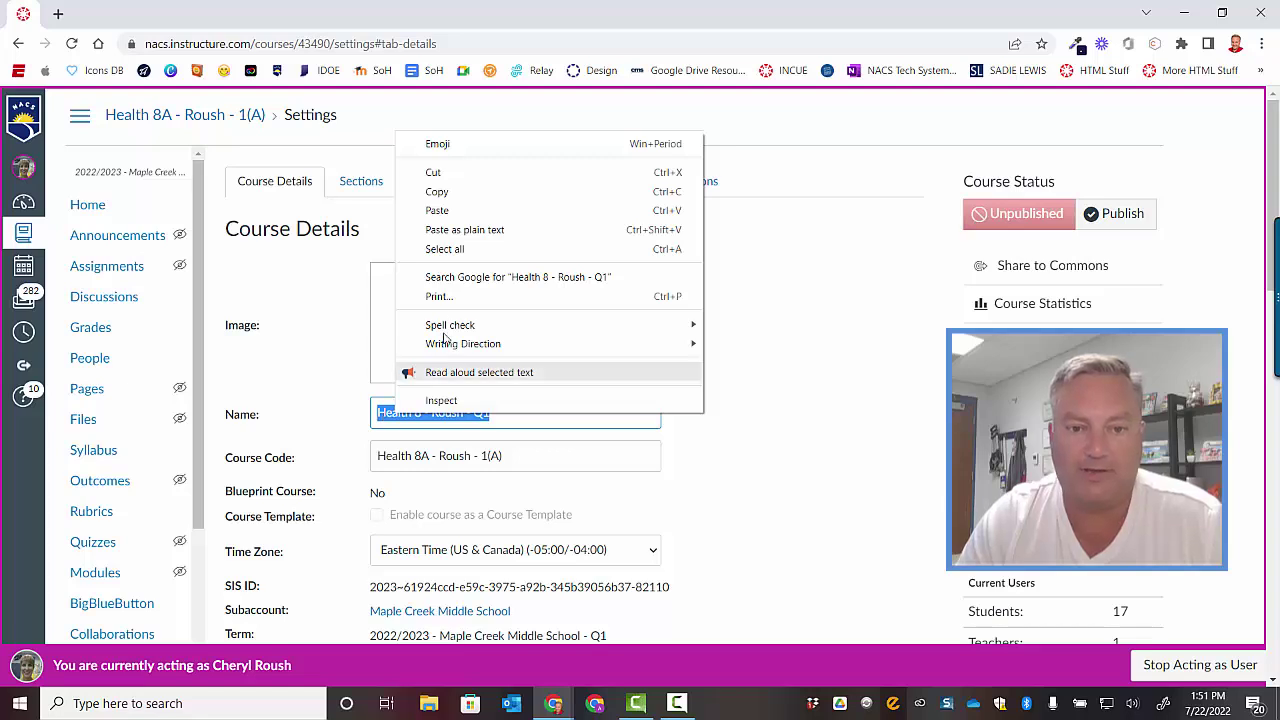
left_click(437, 191)
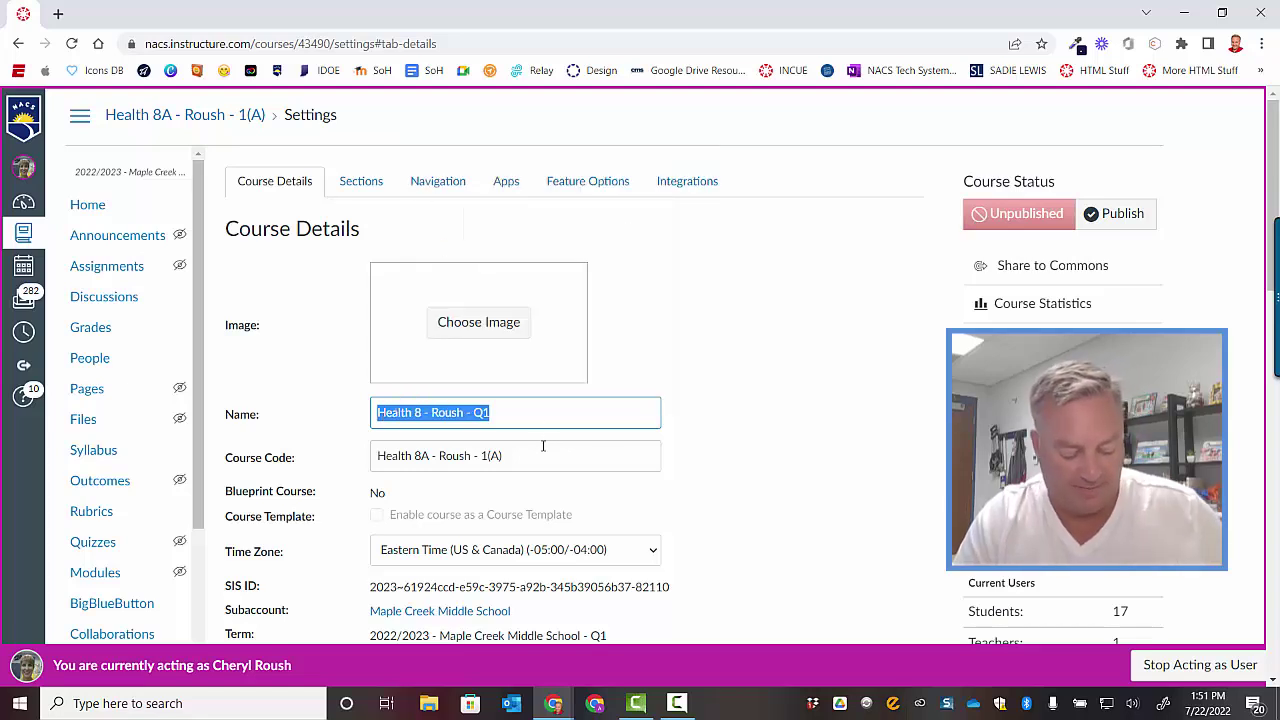
left_click(537, 459)
left_click_drag(537, 459, 356, 458)
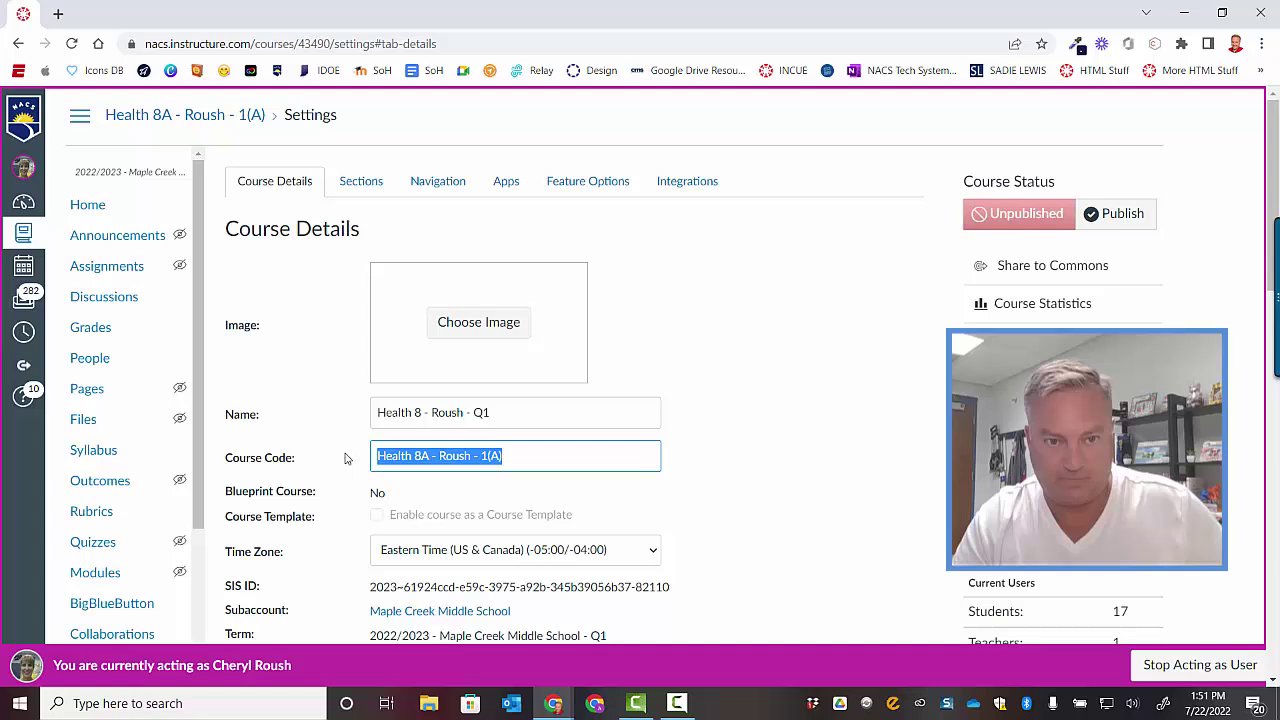
key("ctrl+v")
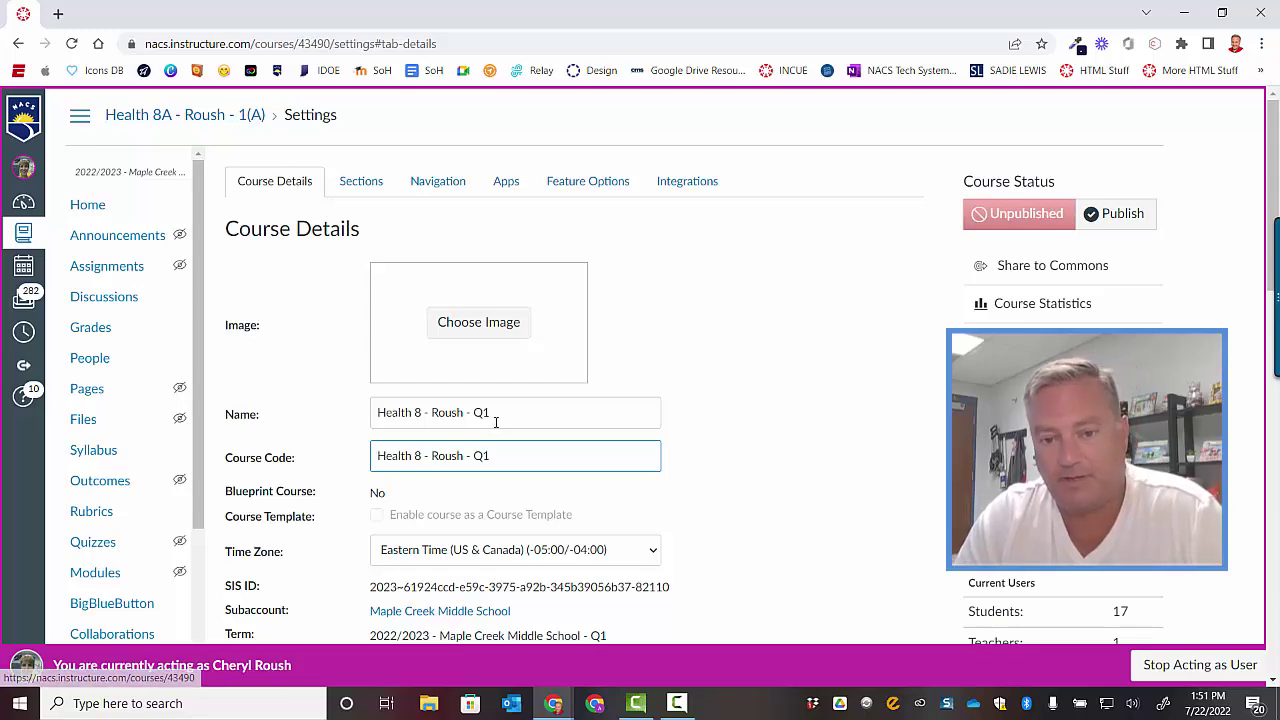
Save the course details so the title reads Health 8 - teacher's surname - Q1.
scroll(700, 505, "down", 12)
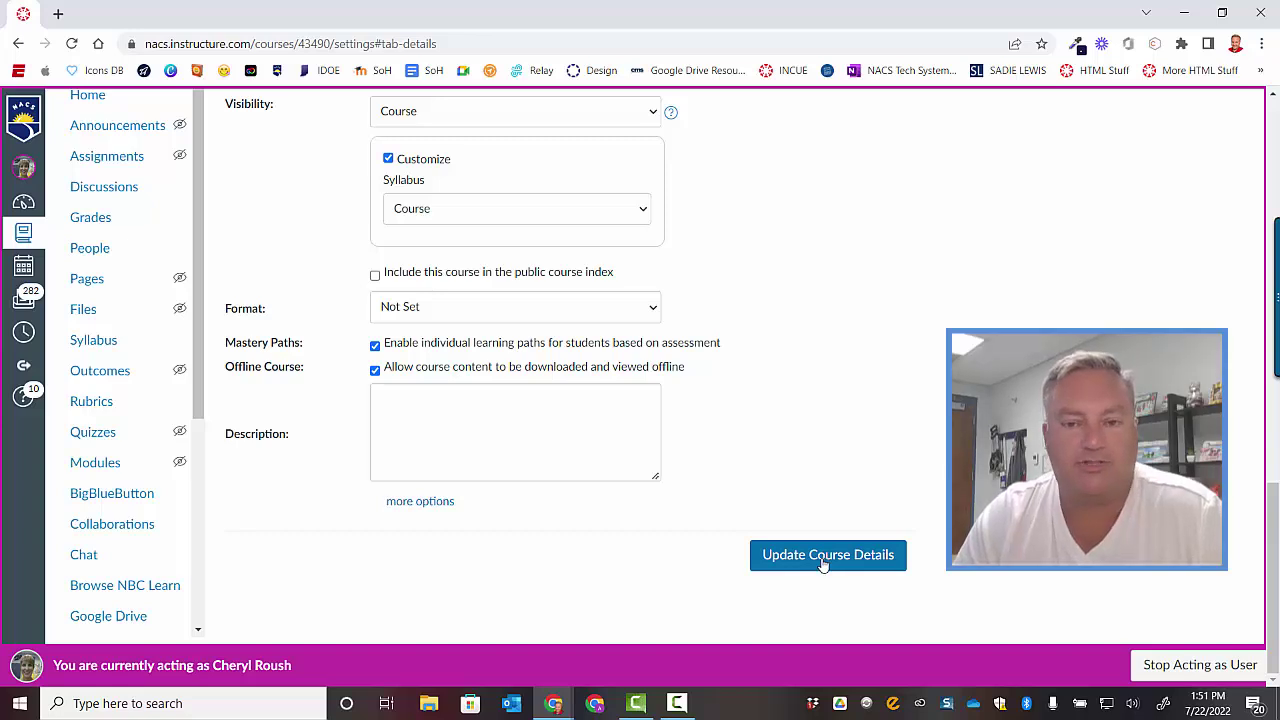
left_click(823, 563)
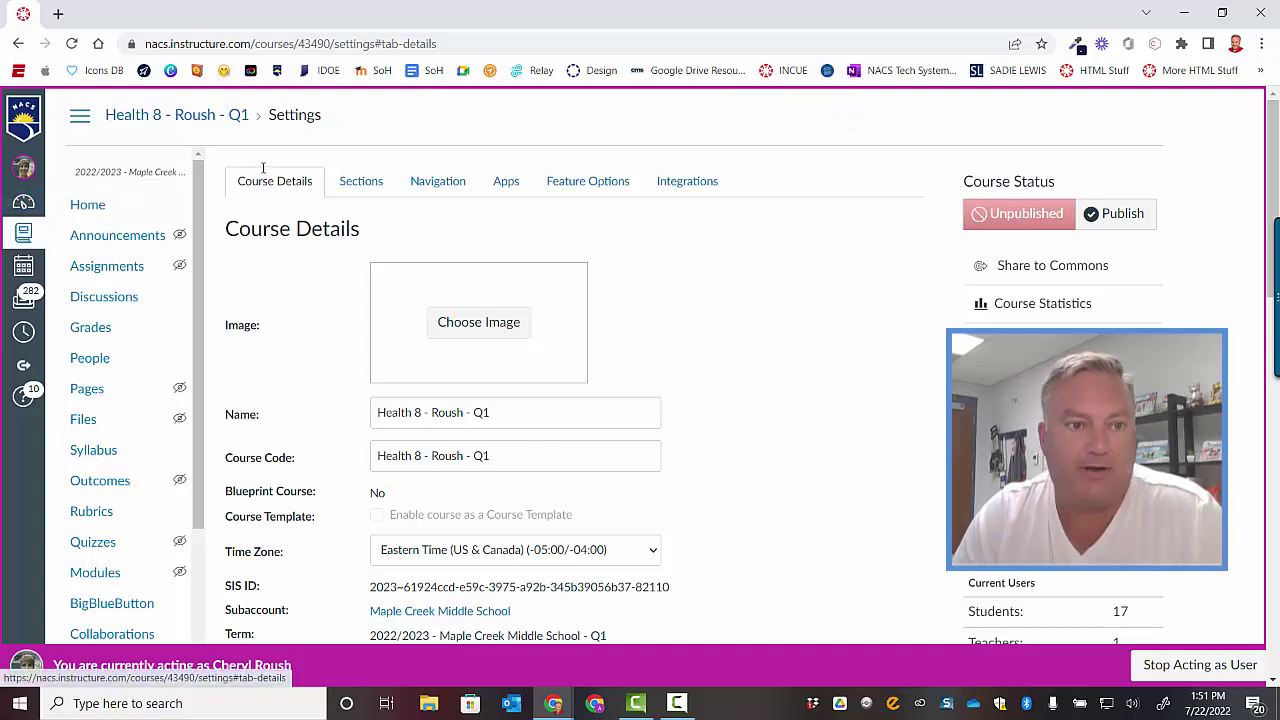
Copy course ID 43490 from the master course's home page address, then return to the Dashboard.
left_click(90, 204)
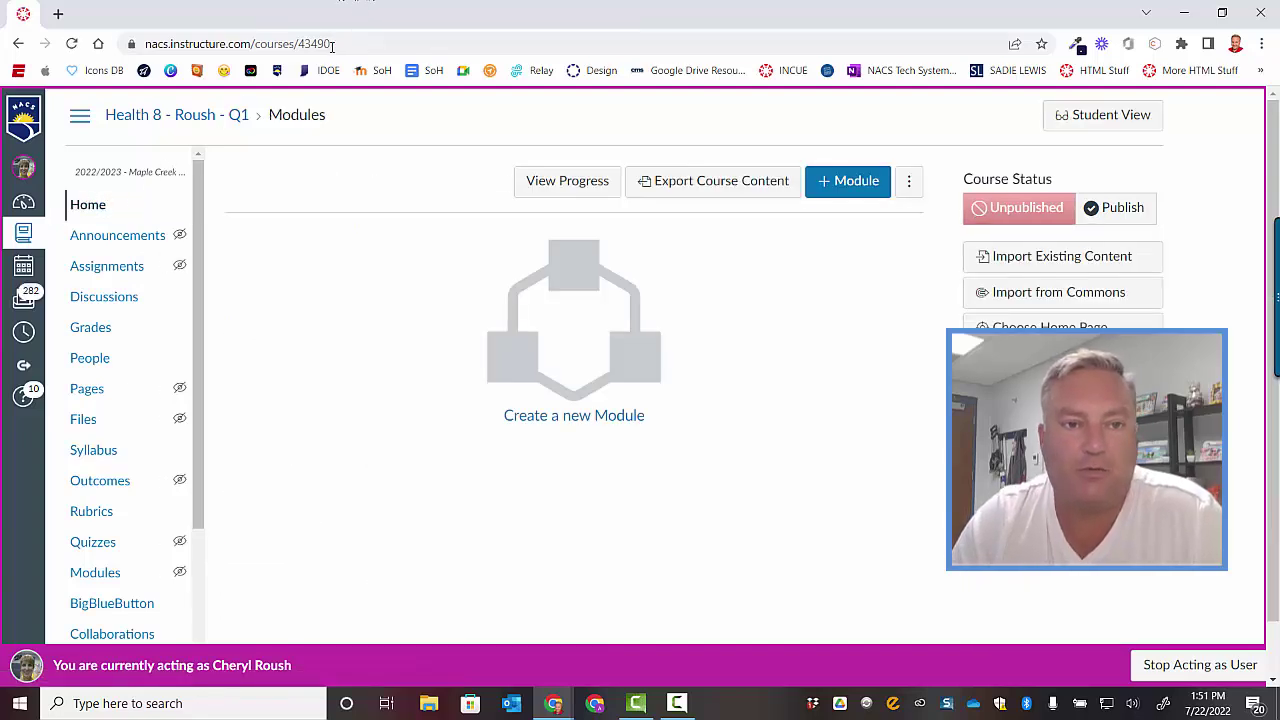
left_click_drag(333, 44, 300, 44)
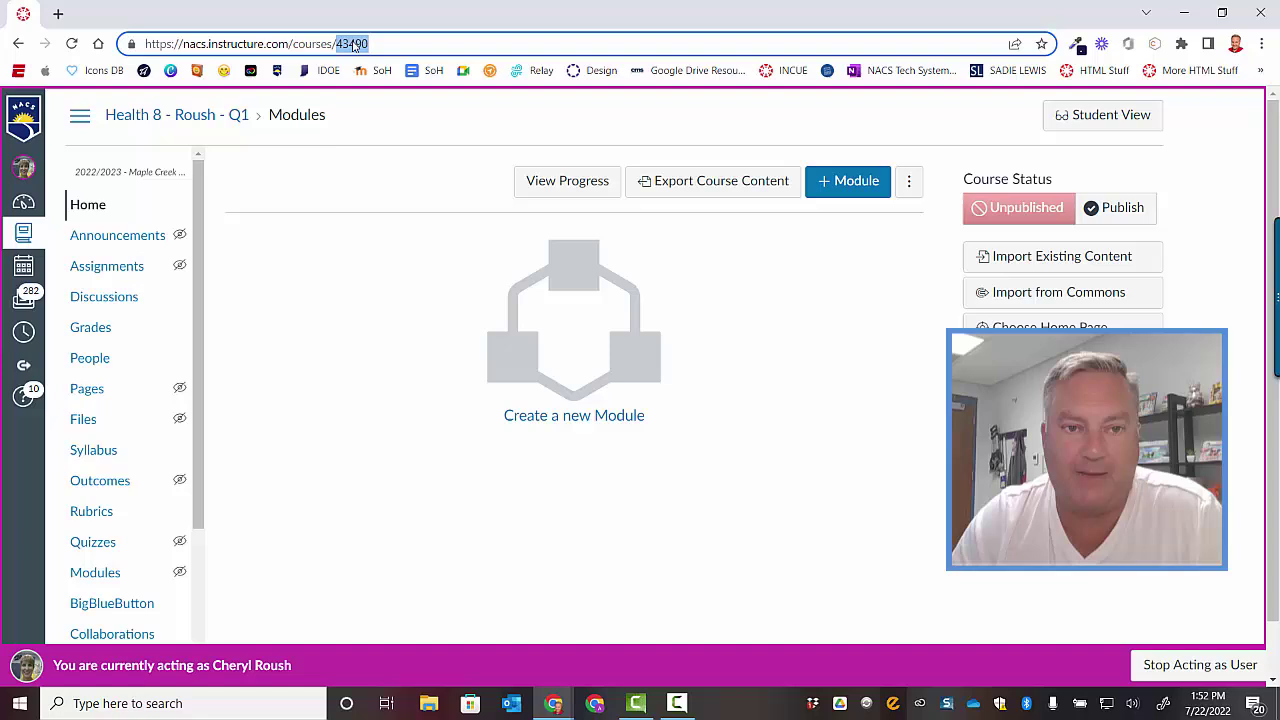
right_click(353, 46)
left_click(391, 160)
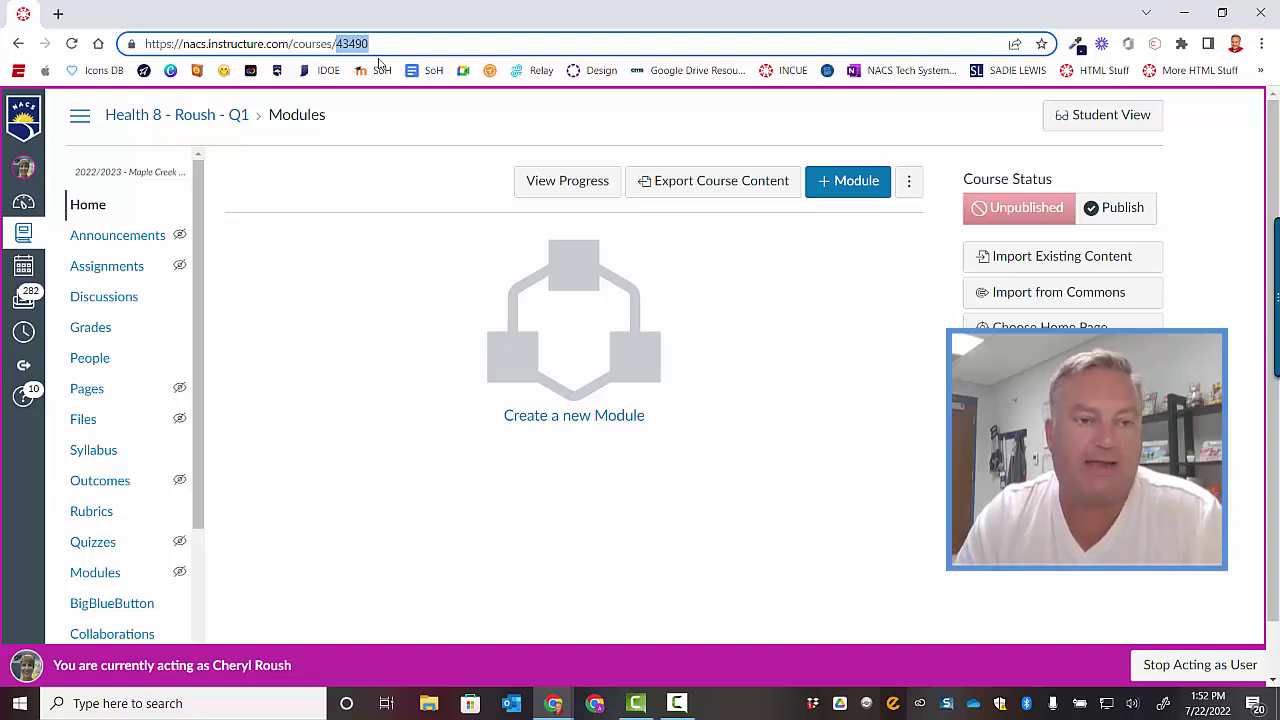
left_click(23, 204)
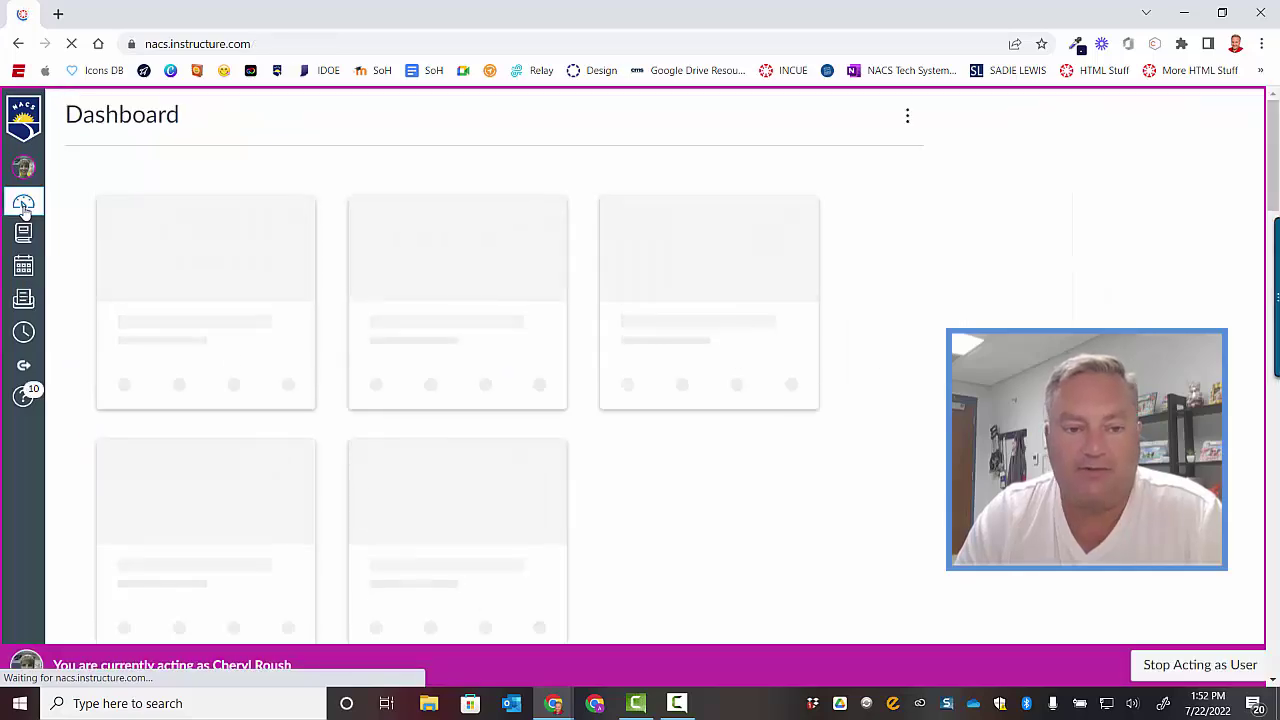
Open the Health 8A 2(A) Q1 course's section page from Settings > Sections, showing 39 enrollments.
scroll(787, 457, "down", 6)
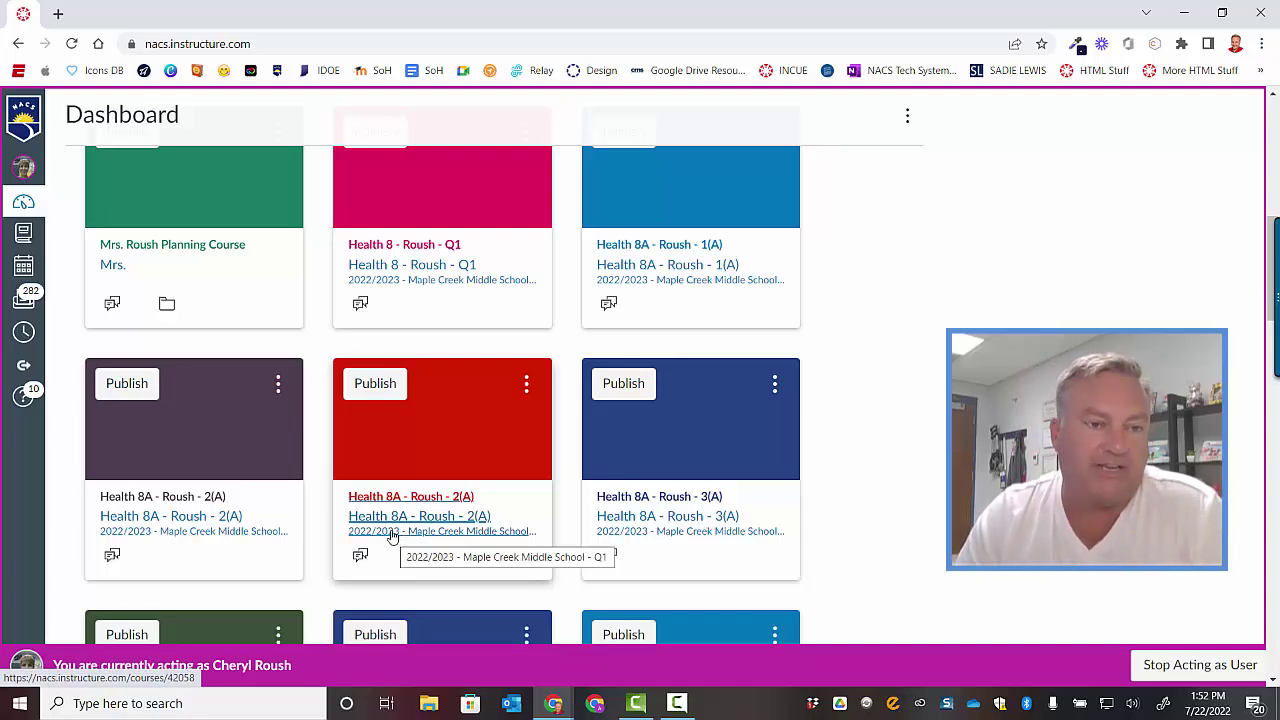
left_click(24, 236)
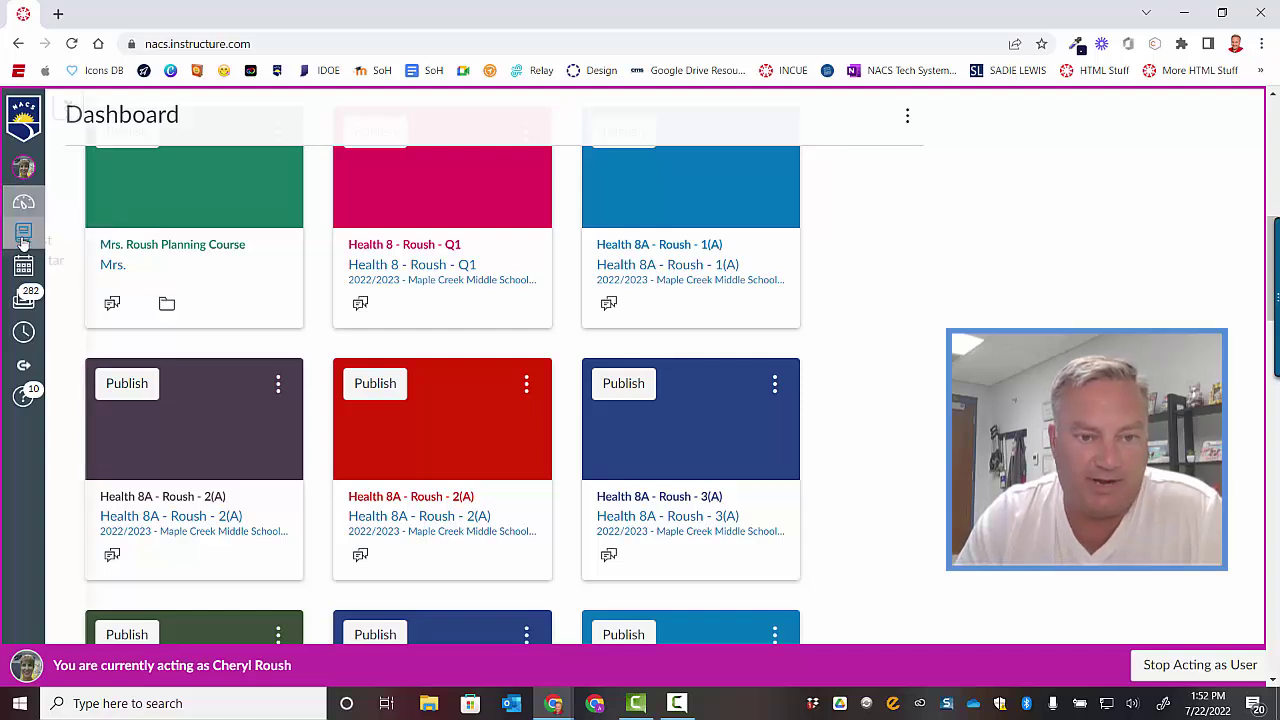
scroll(240, 370, "down", 1)
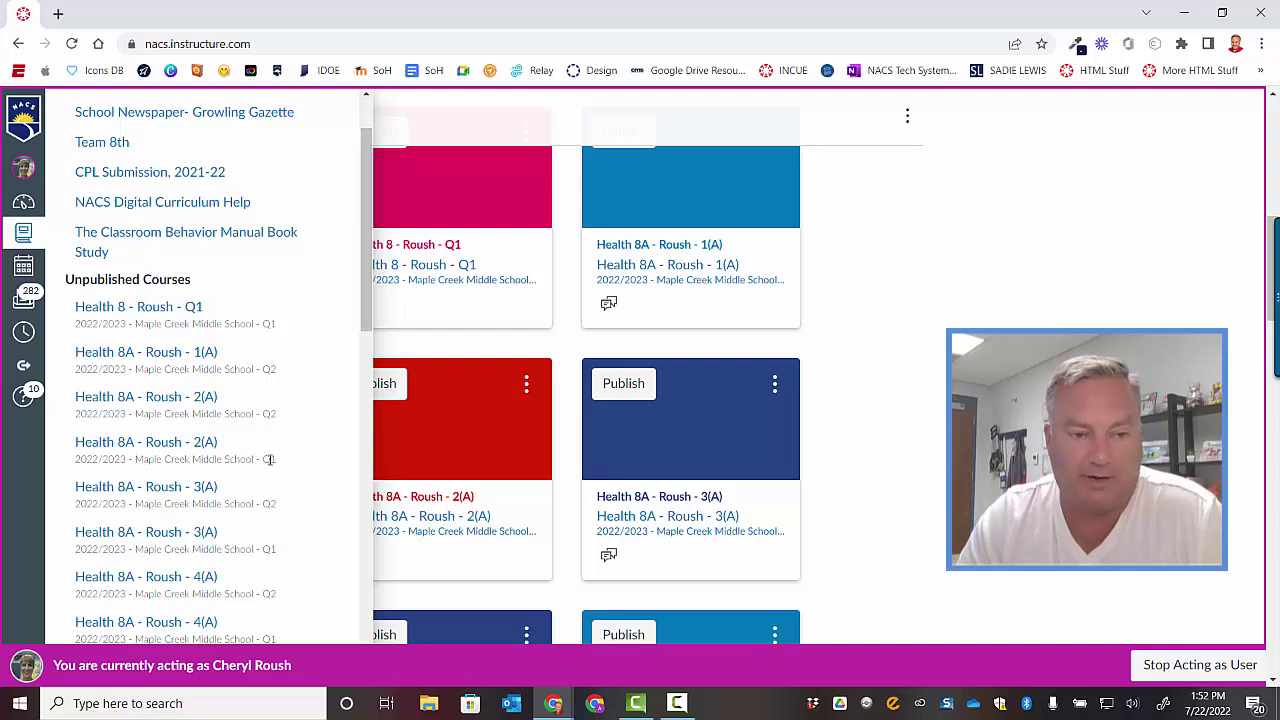
left_click(150, 448)
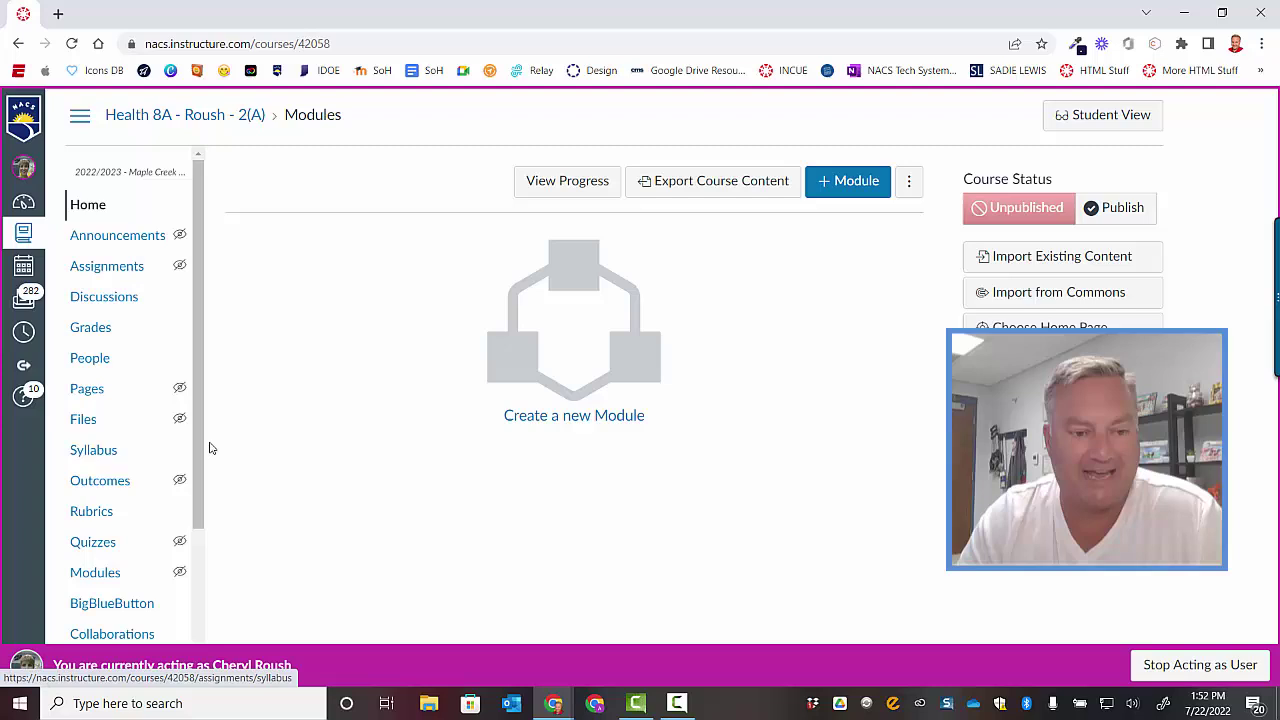
scroll(195, 474, "down", 1)
scroll(195, 474, "down", 3)
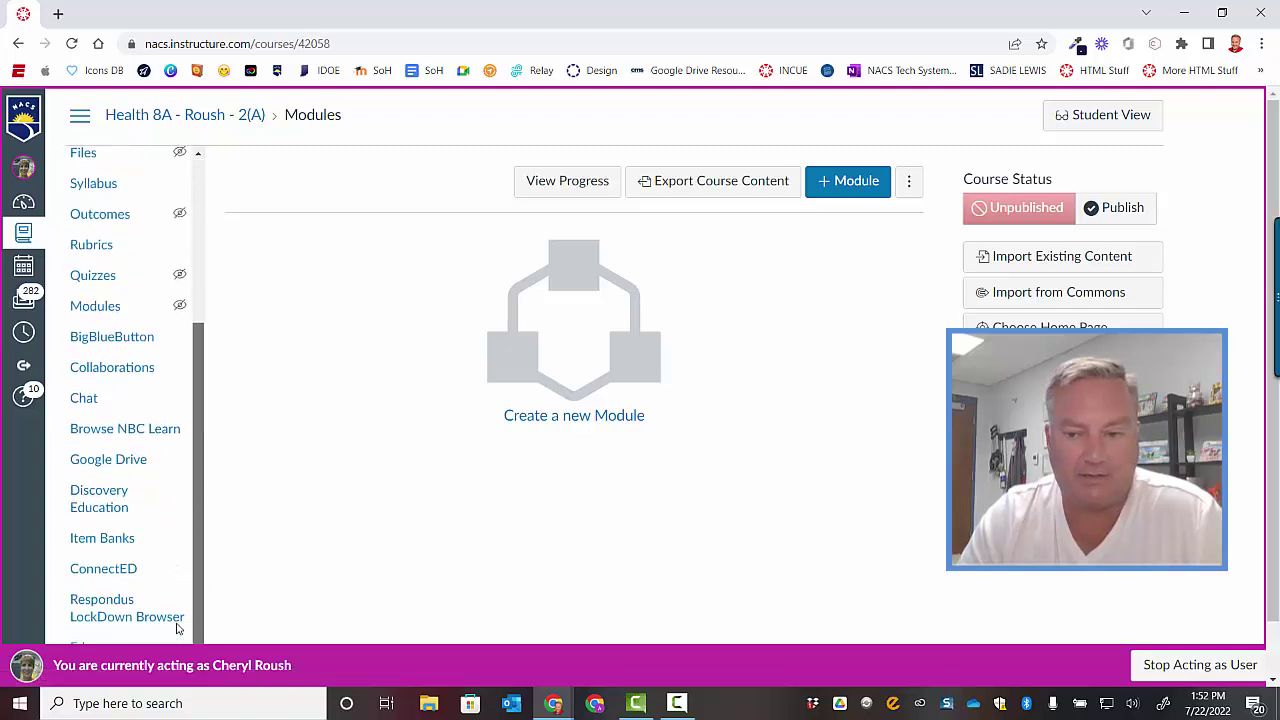
scroll(967, 595, "down", 1)
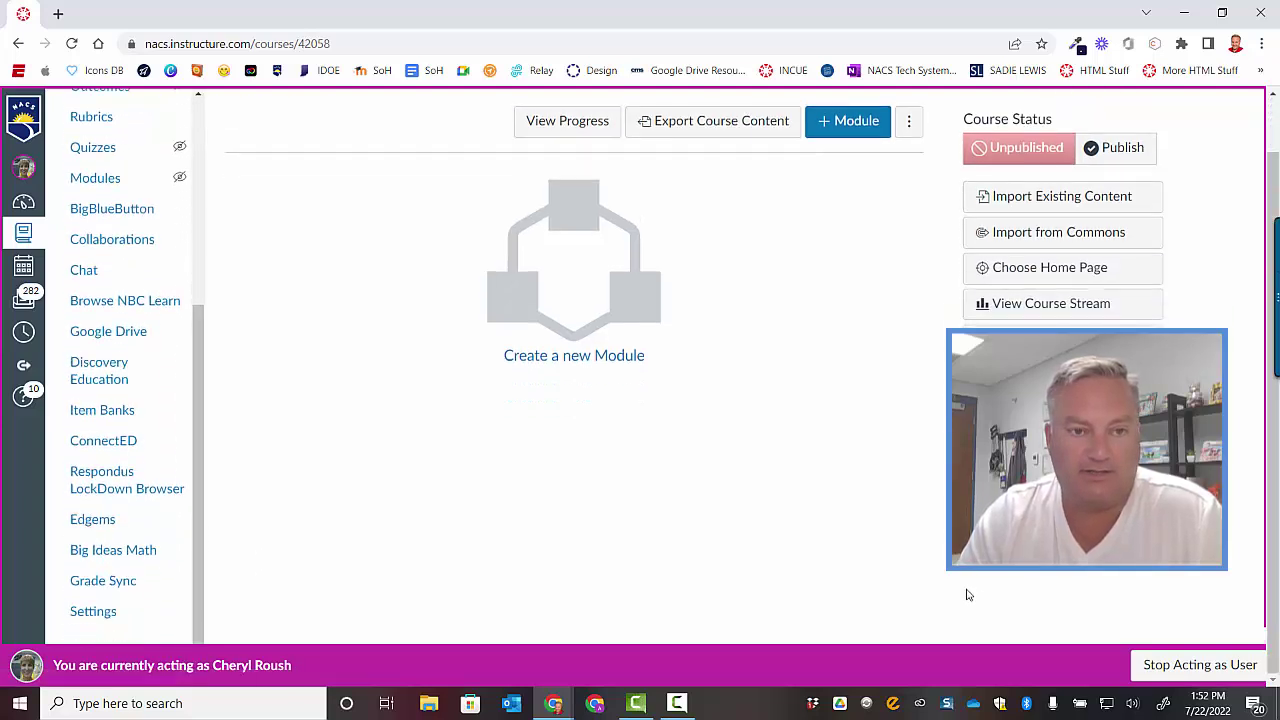
left_click(85, 617)
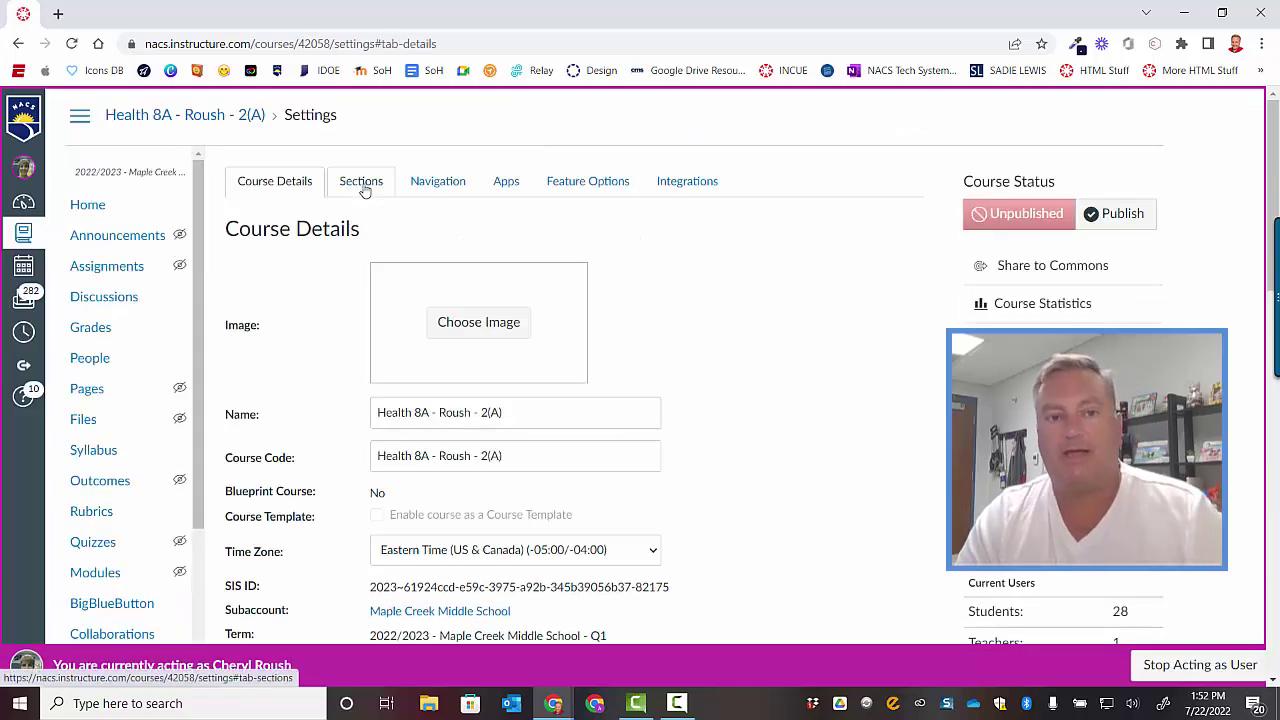
left_click(362, 184)
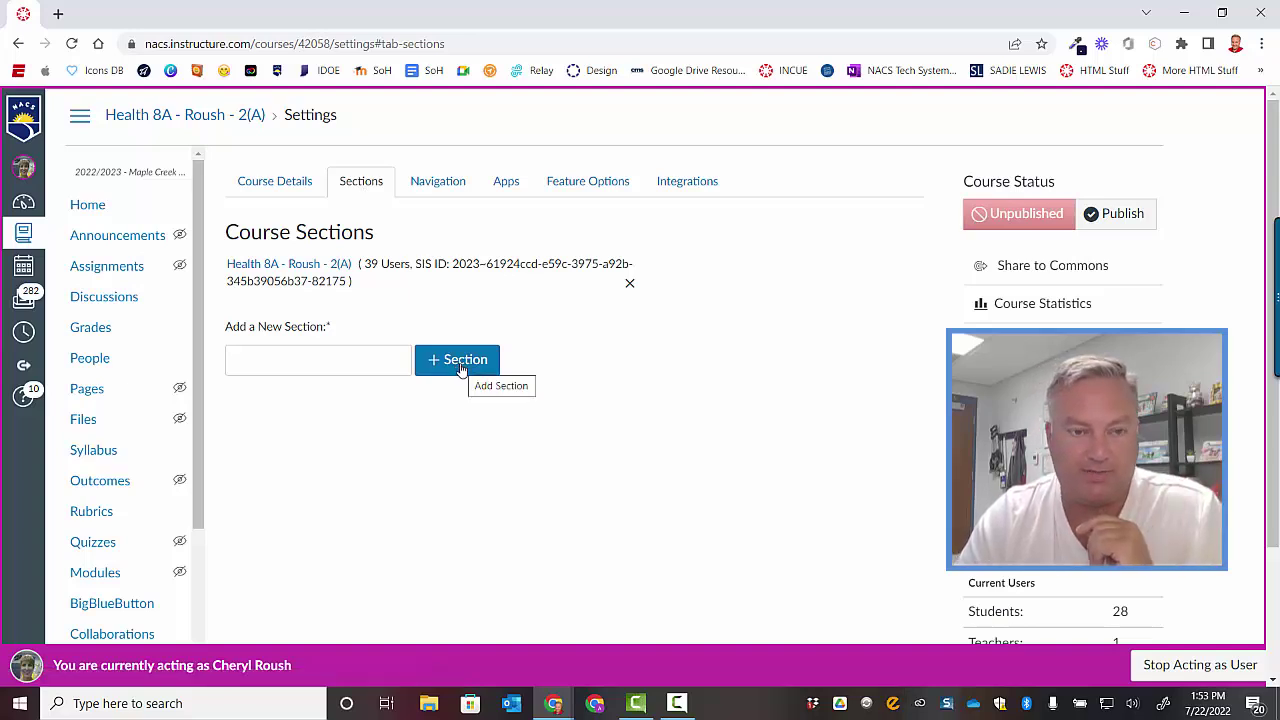
left_click(288, 265)
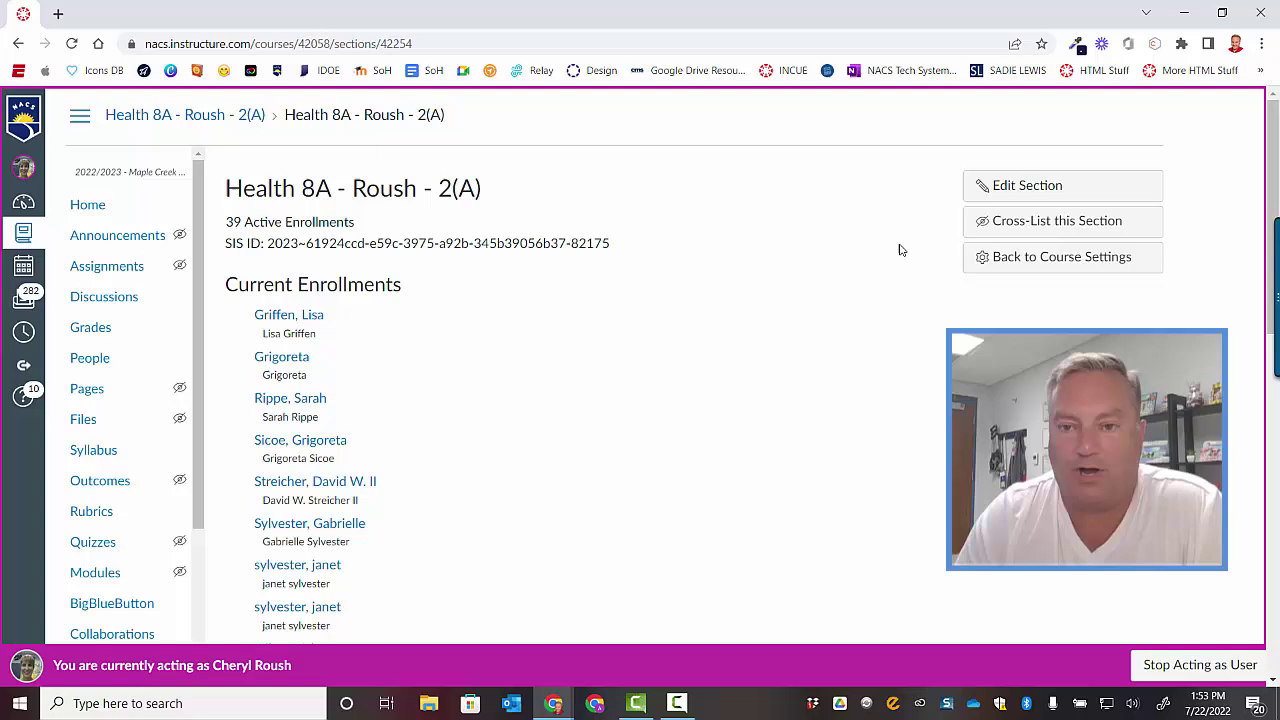
Cross-list the 2(A) section into the Health 8 Q1 master course using pasted ID 43490.
left_click(1038, 228)
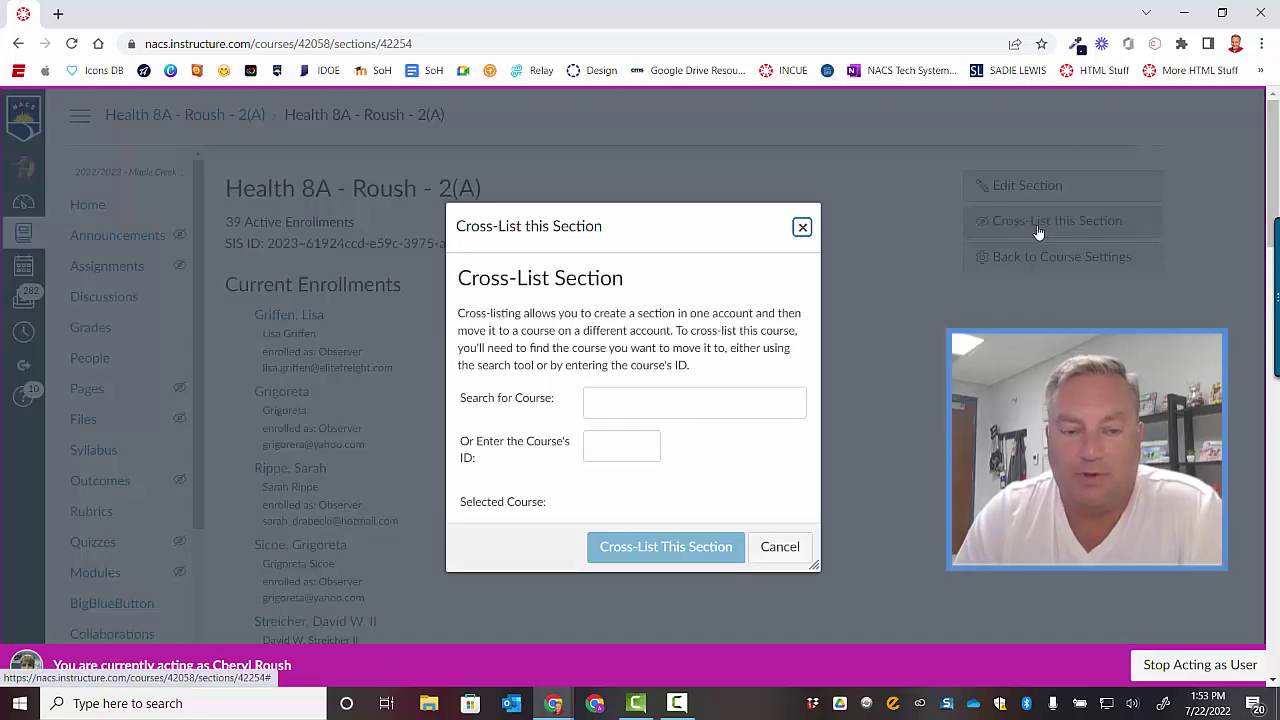
left_click(626, 451)
right_click(627, 452)
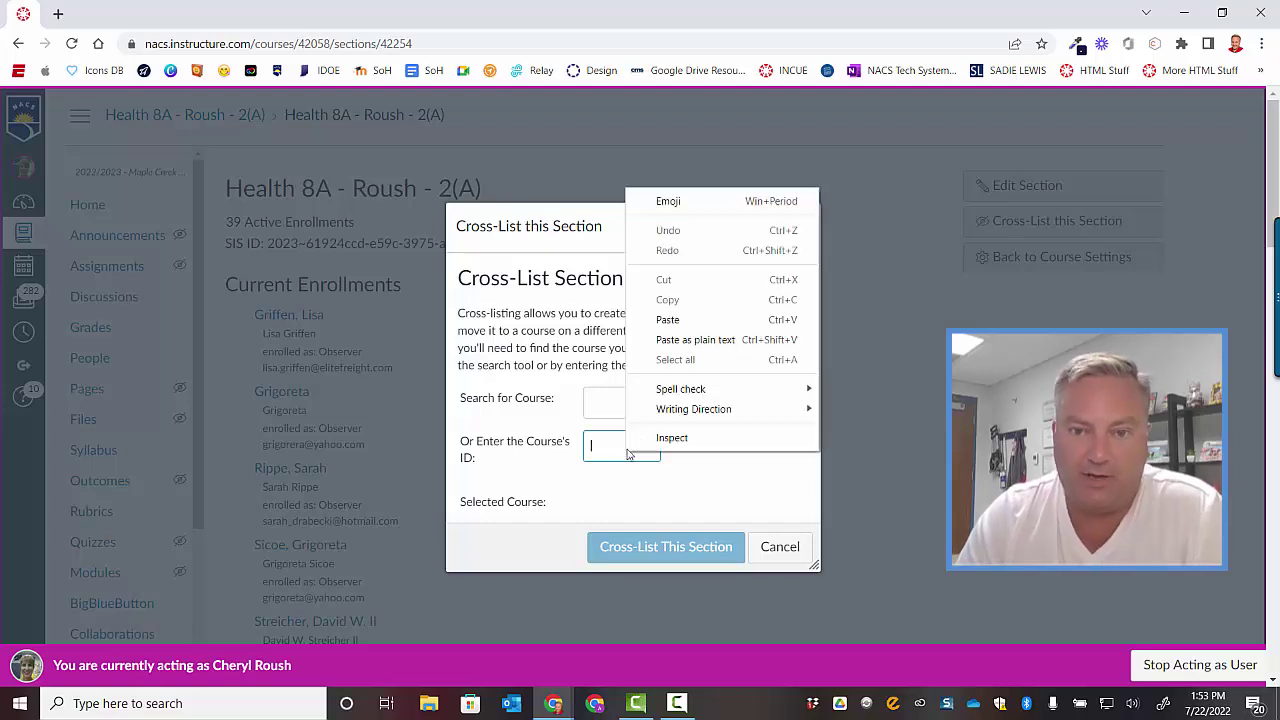
left_click(668, 320)
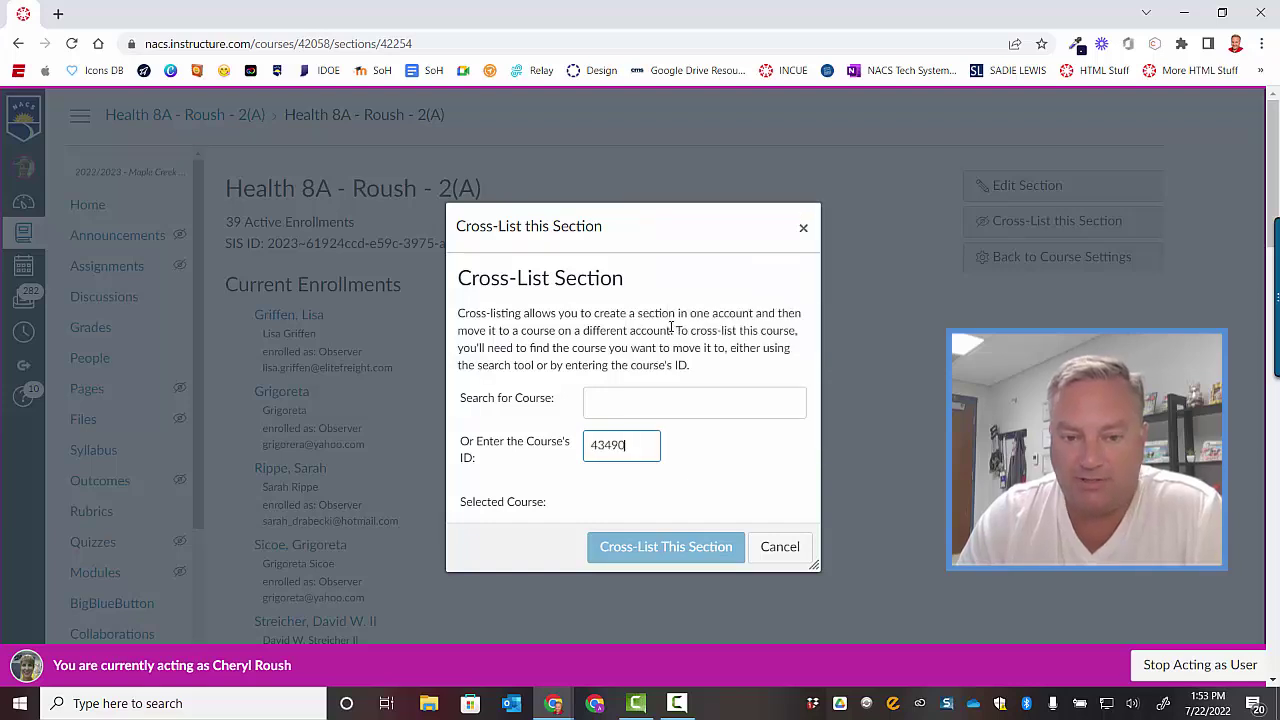
left_click(662, 553)
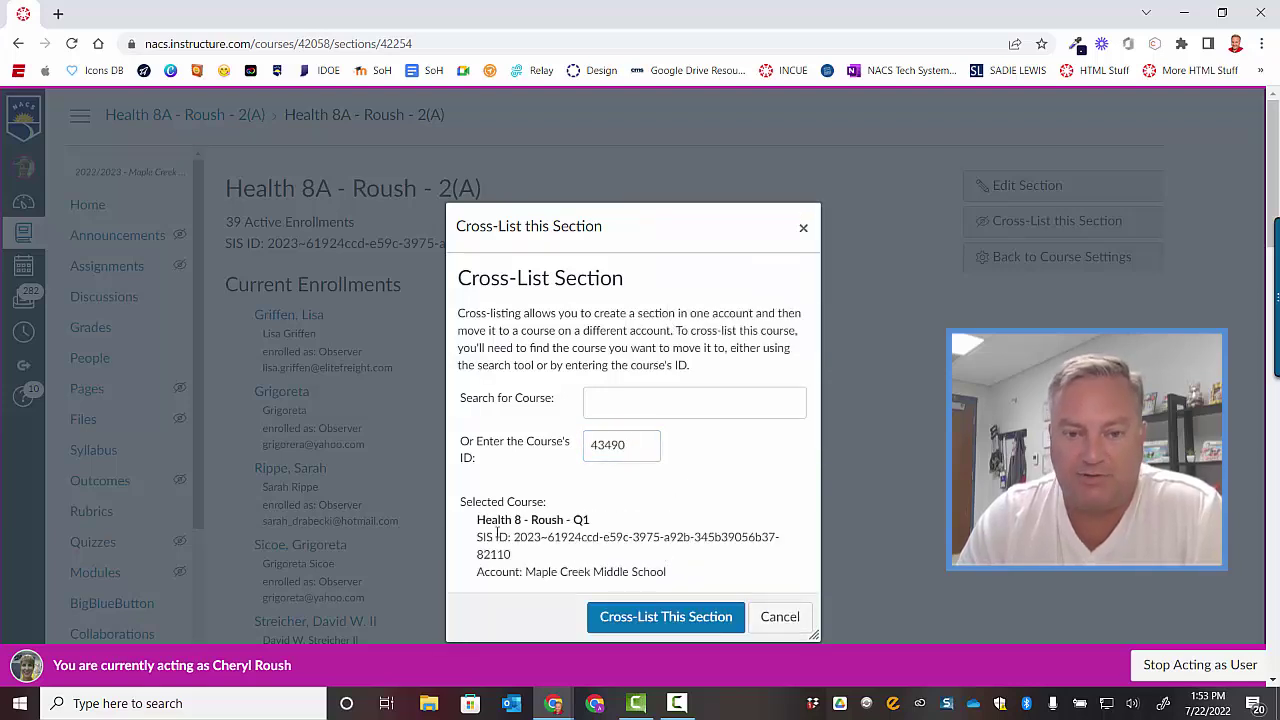
left_click(633, 621)
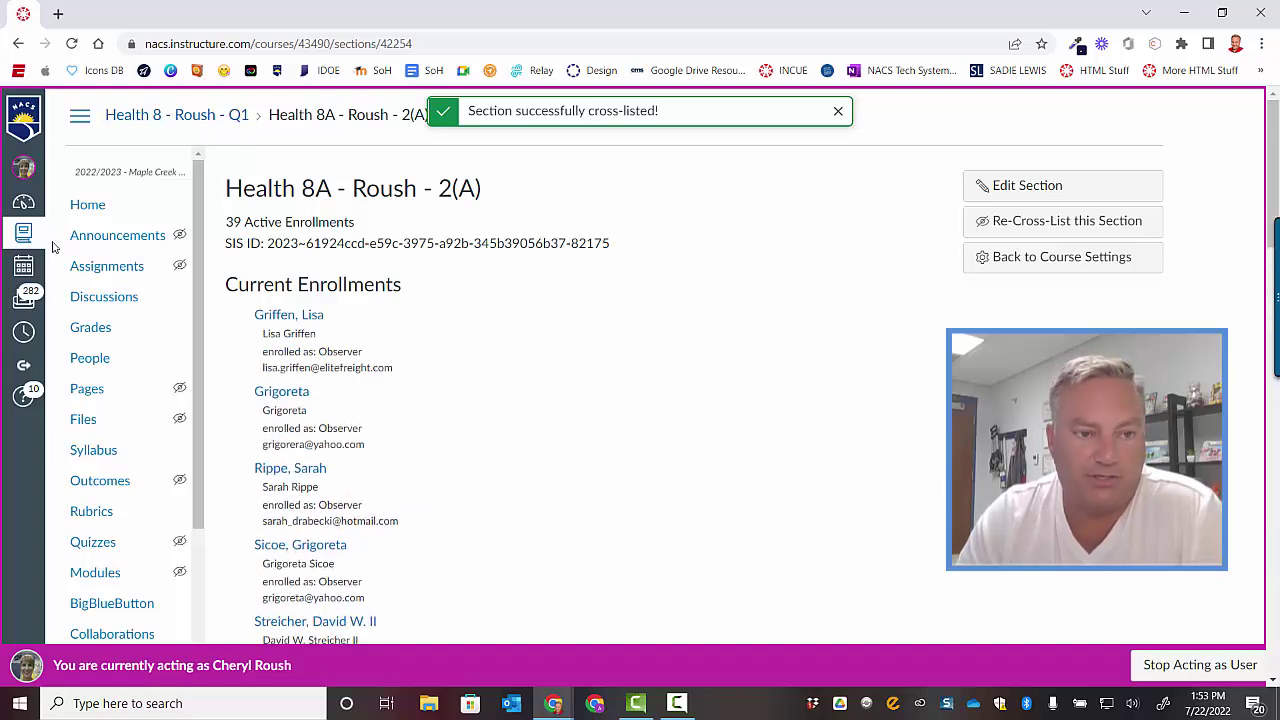
Open the Health 8A 3(A) Q1 course's section page via Settings > Sections, listing 42 enrollments.
left_click(22, 236)
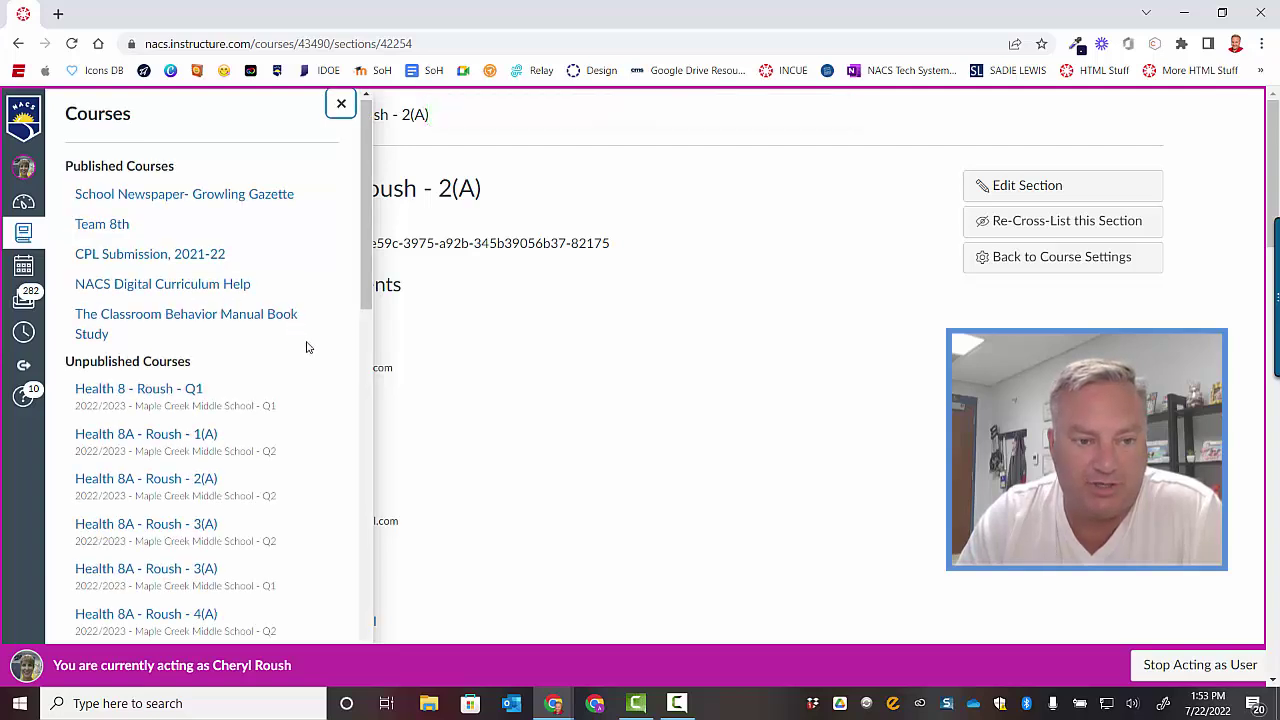
scroll(303, 355, "down", 1)
scroll(283, 458, "down", 1)
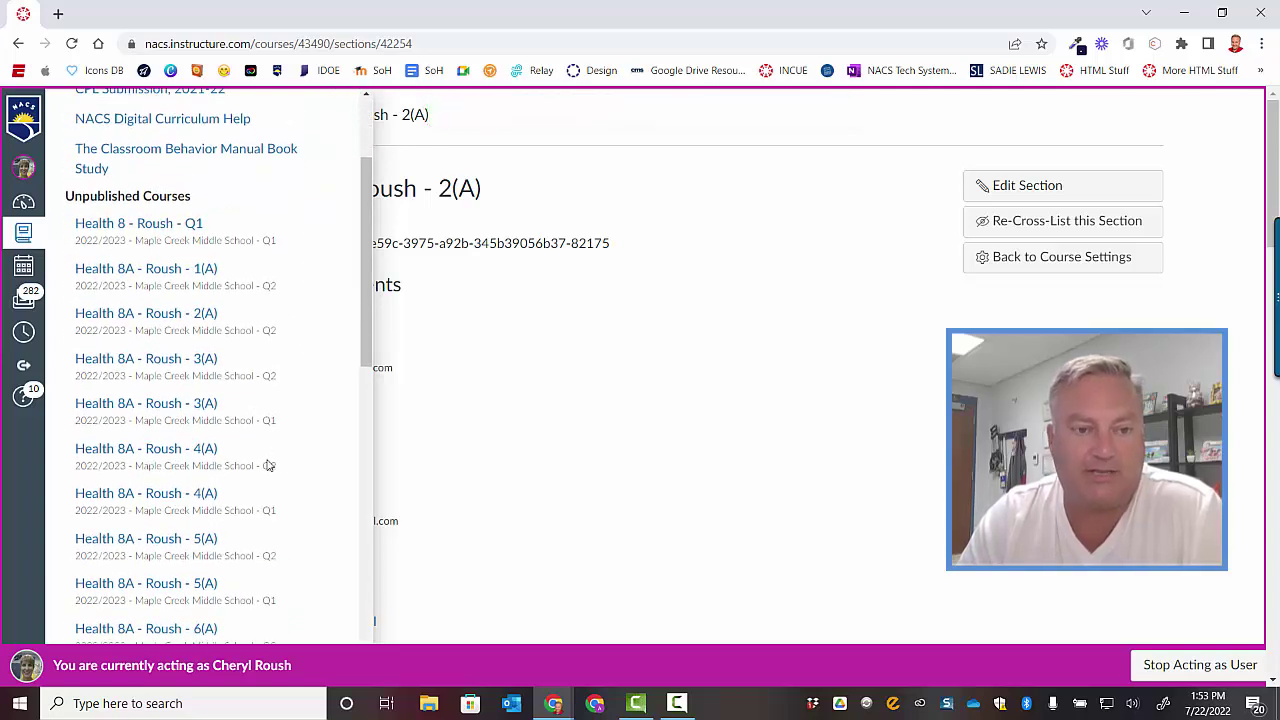
left_click(152, 406)
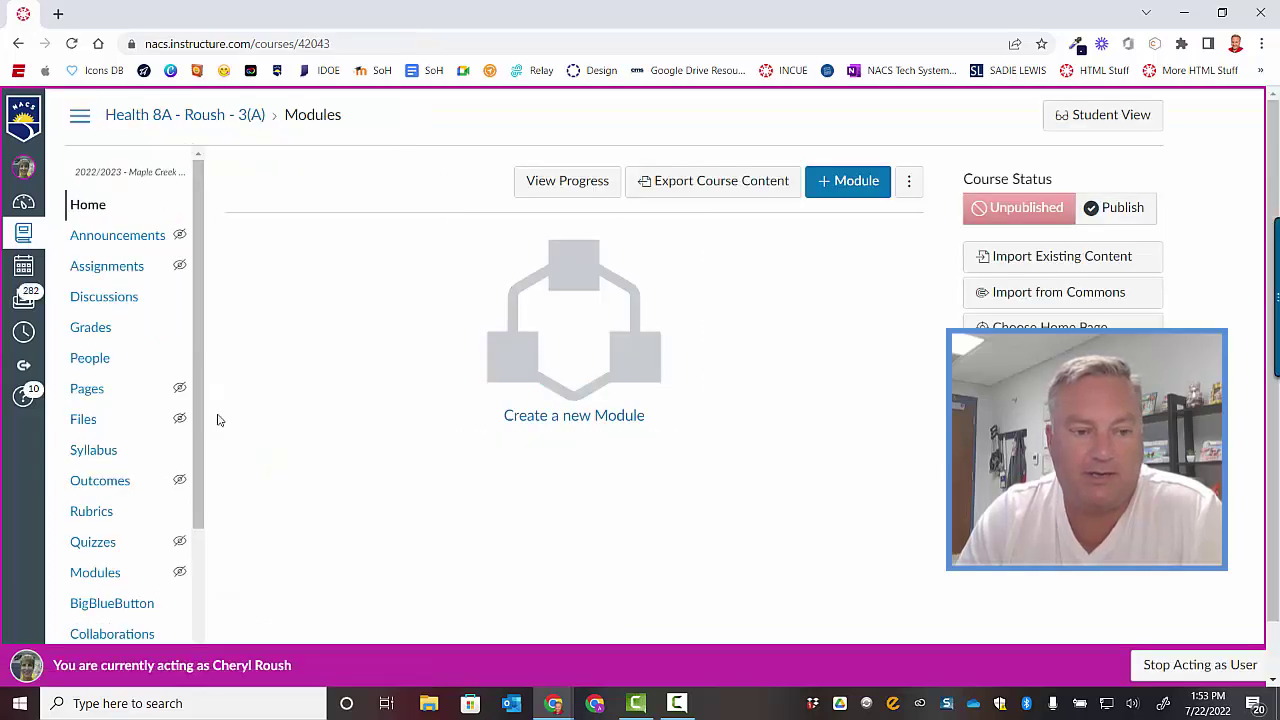
scroll(201, 427, "down", 2)
scroll(201, 427, "down", 3)
scroll(589, 523, "down", 1)
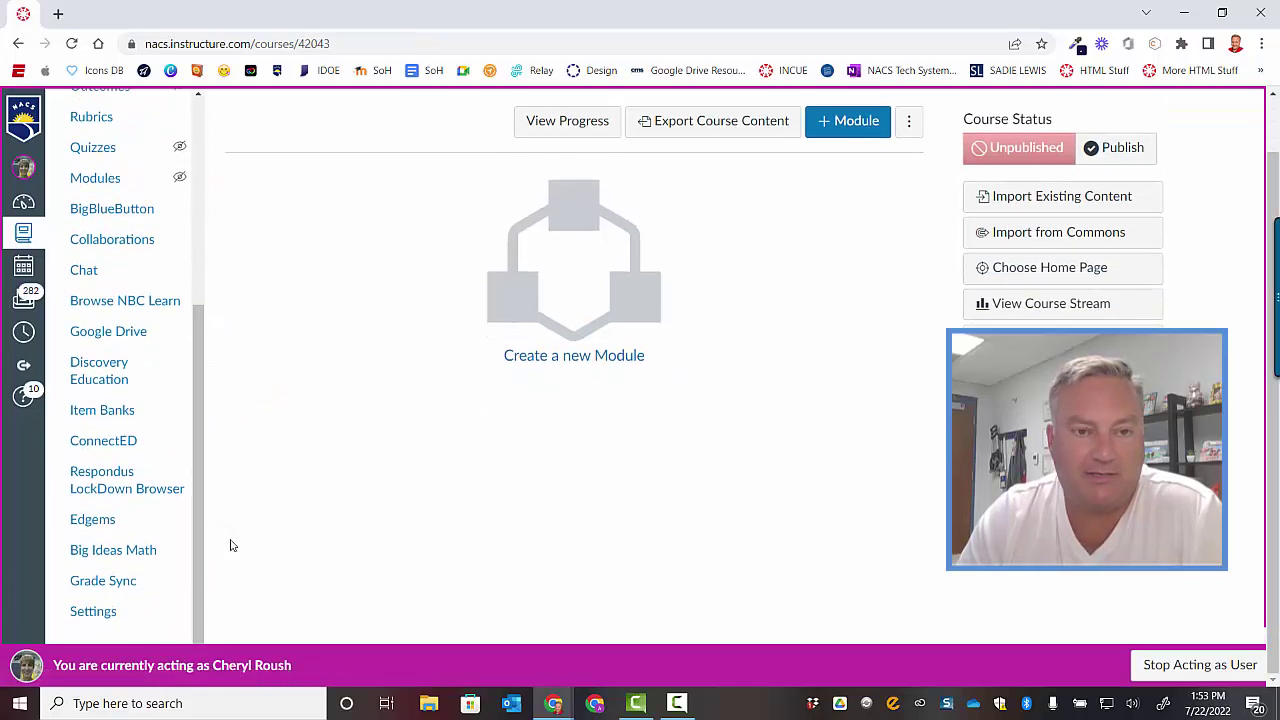
left_click(120, 613)
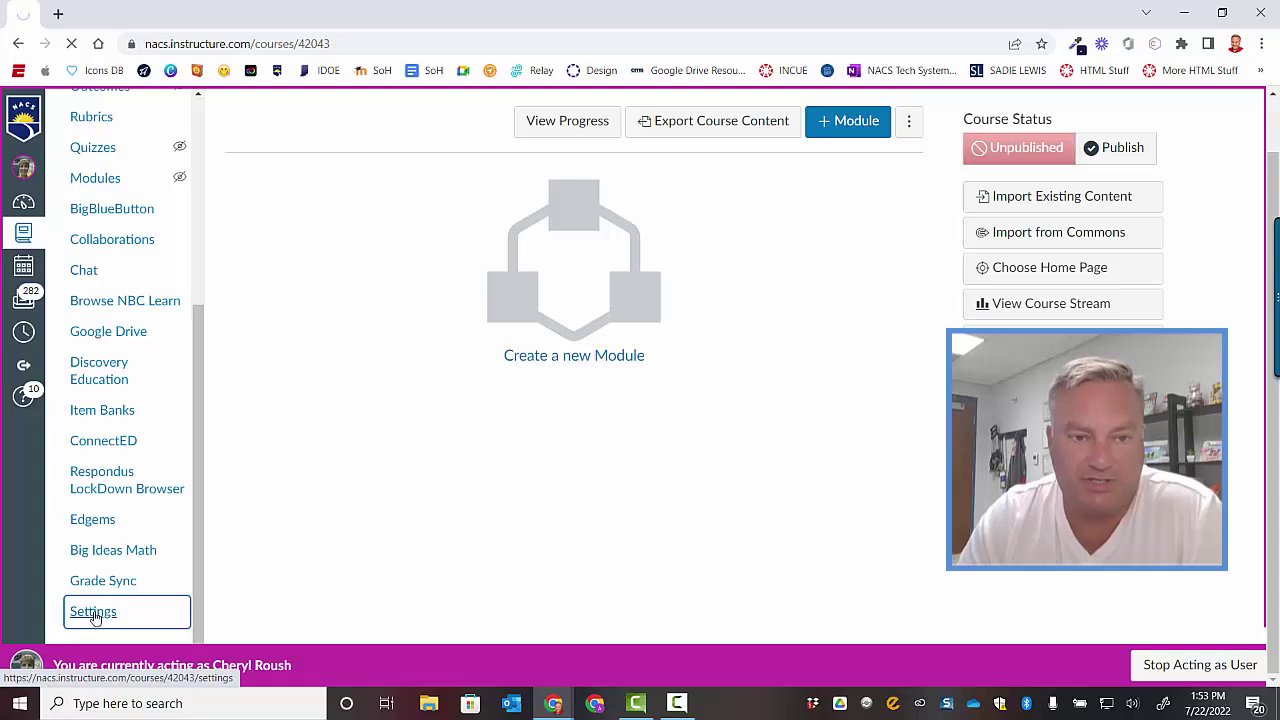
left_click(345, 190)
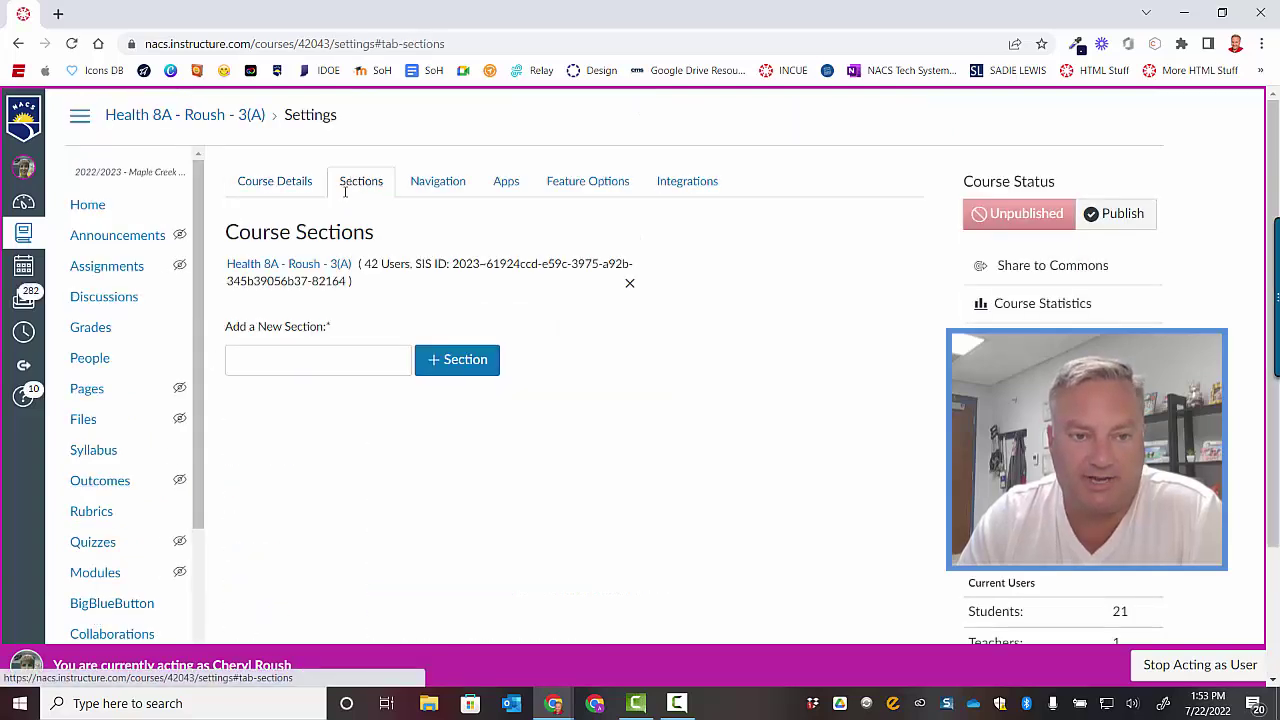
left_click(310, 267)
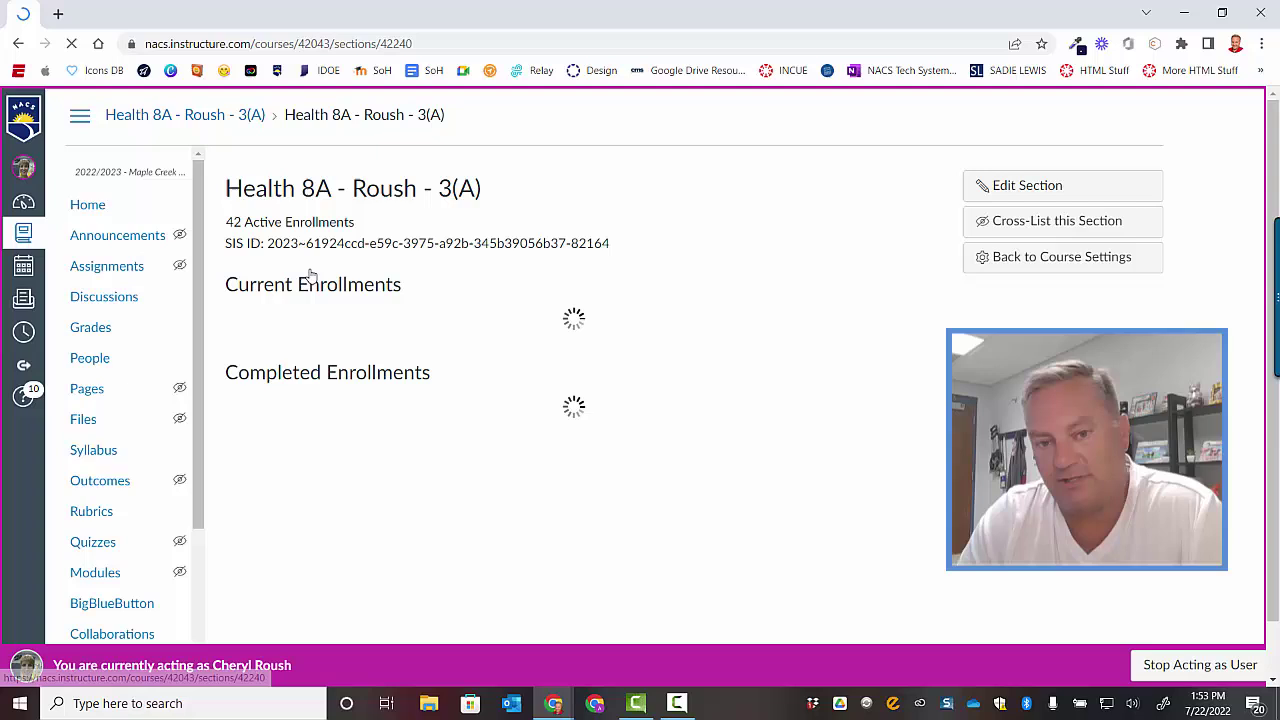
Cross-list the 3(A) section into the Health 8 Q1 master course, ID 43490.
left_click(1040, 226)
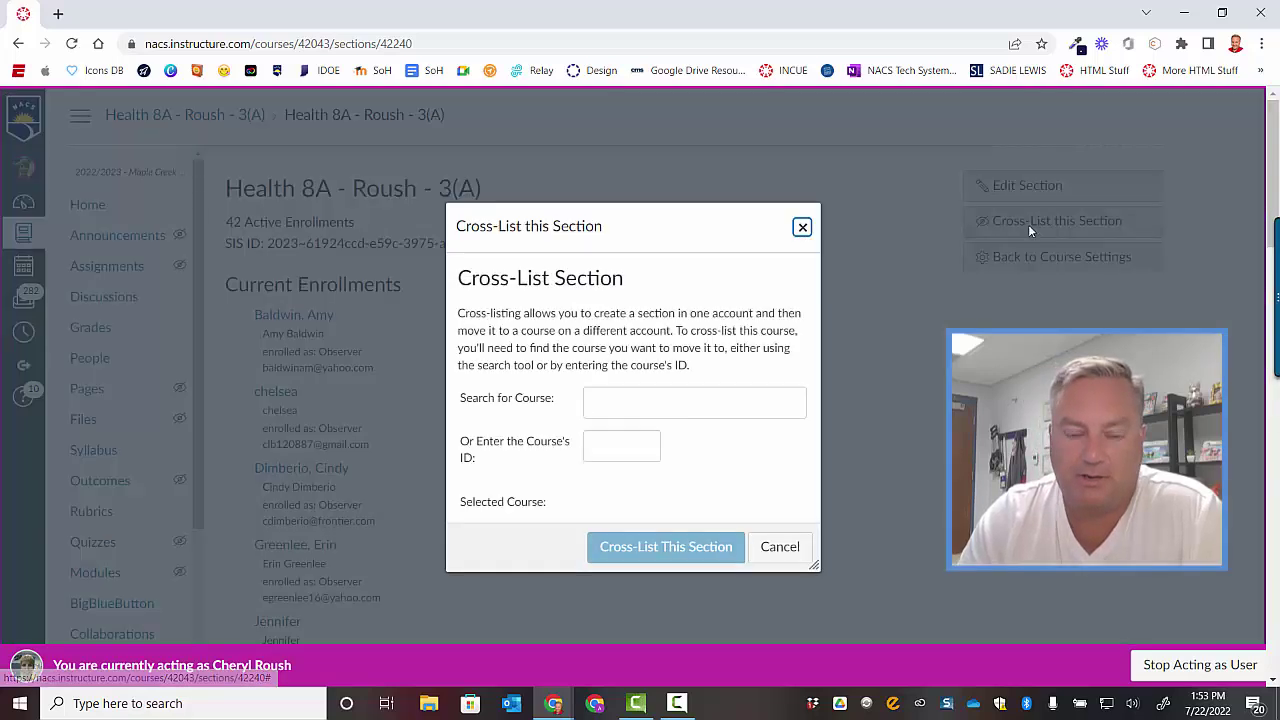
left_click(623, 451)
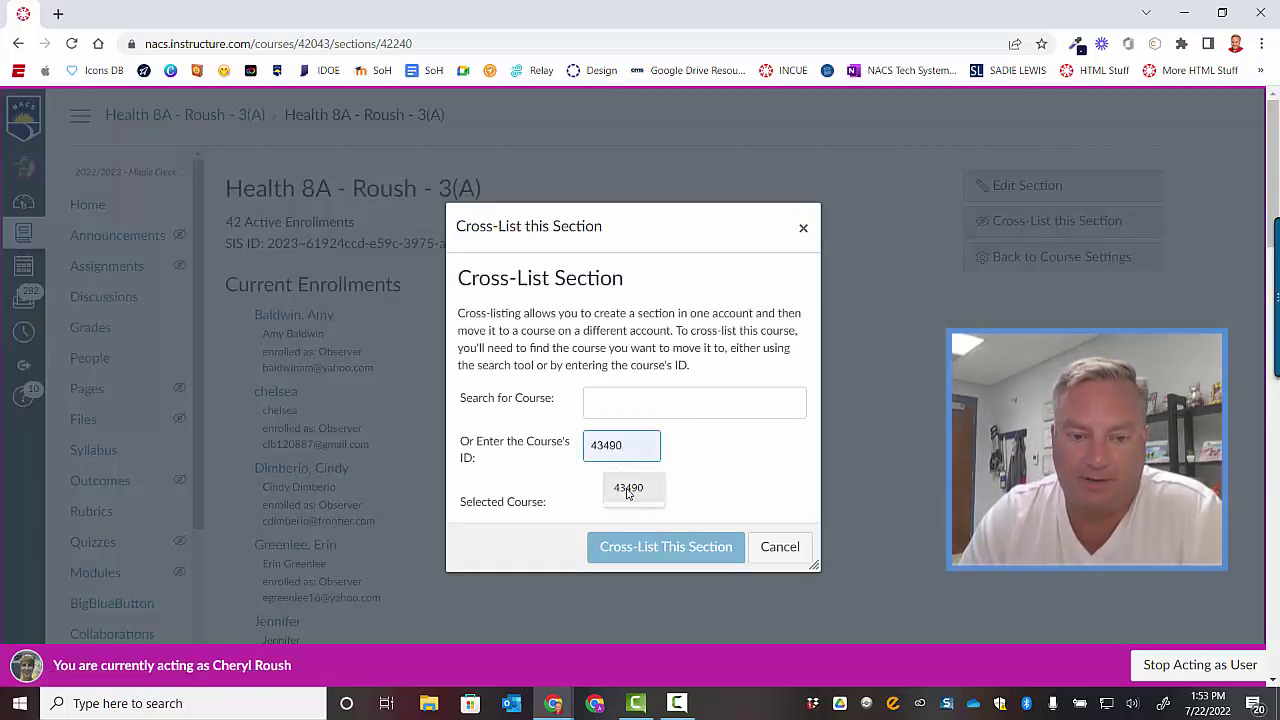
left_click(629, 490)
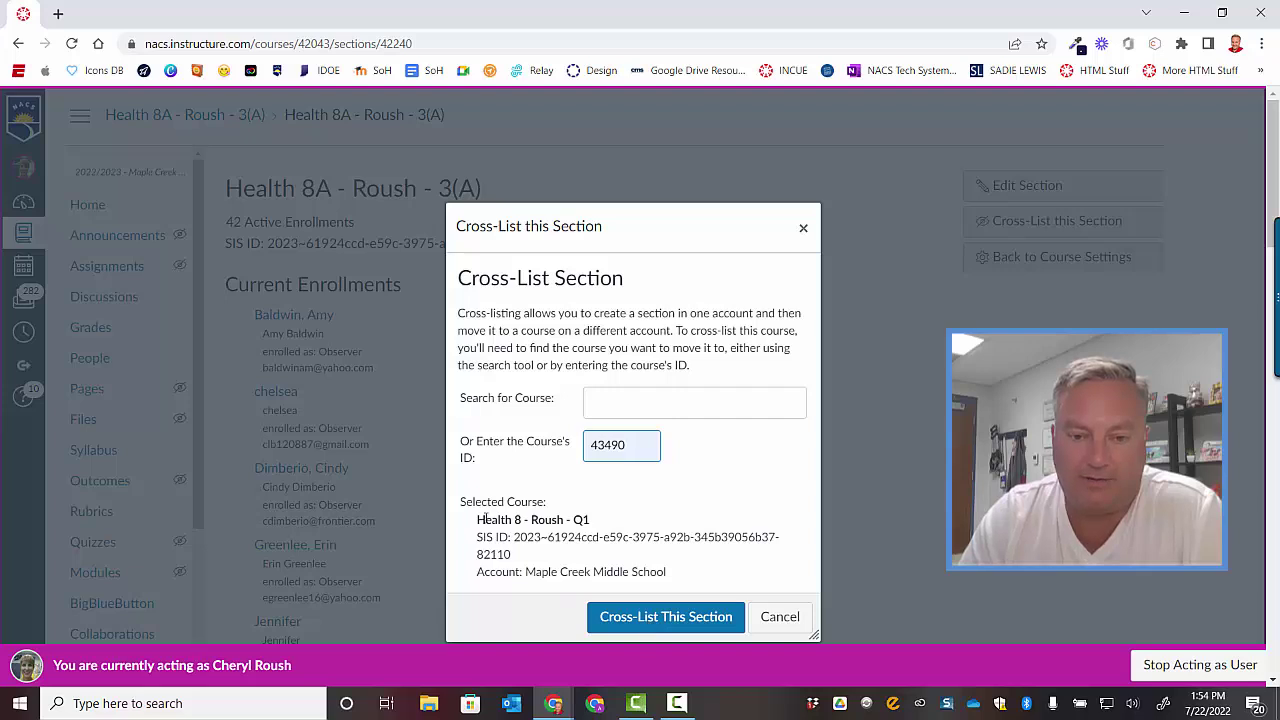
left_click(641, 620)
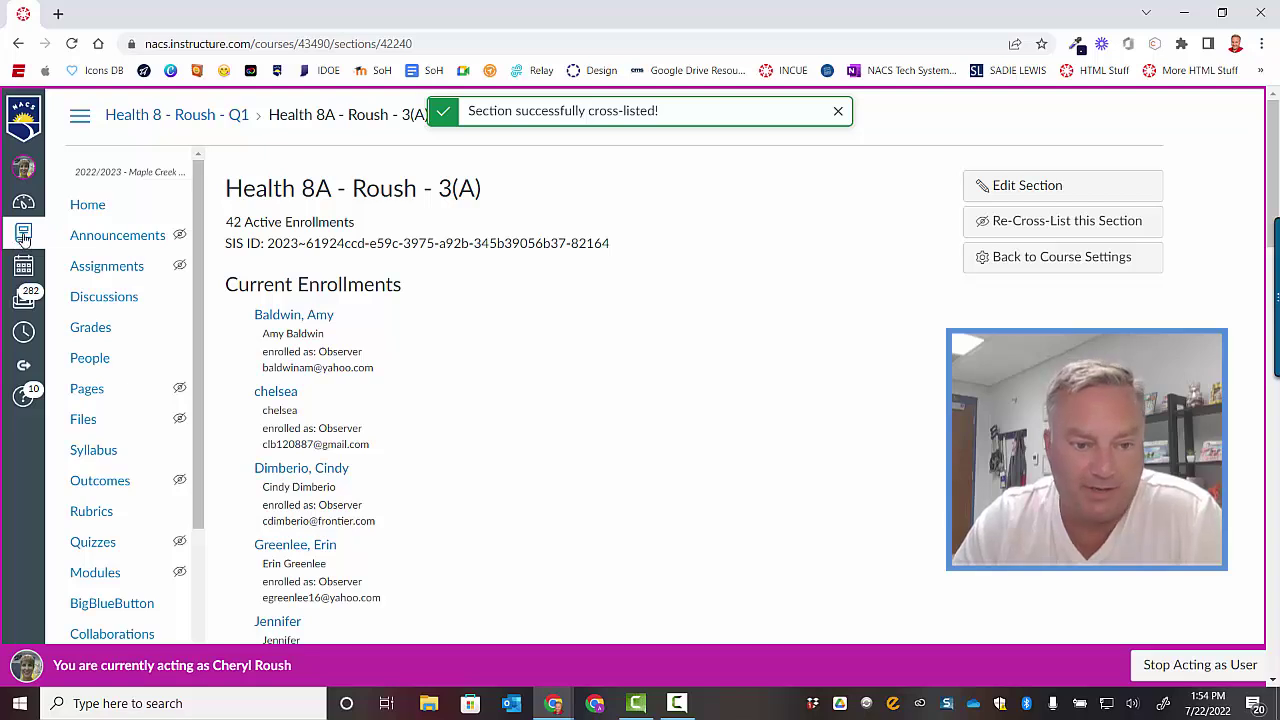
Scroll the Courses list down to the unpublished Health 8A and 8B courses.
left_click(23, 236)
scroll(289, 366, "down", 5)
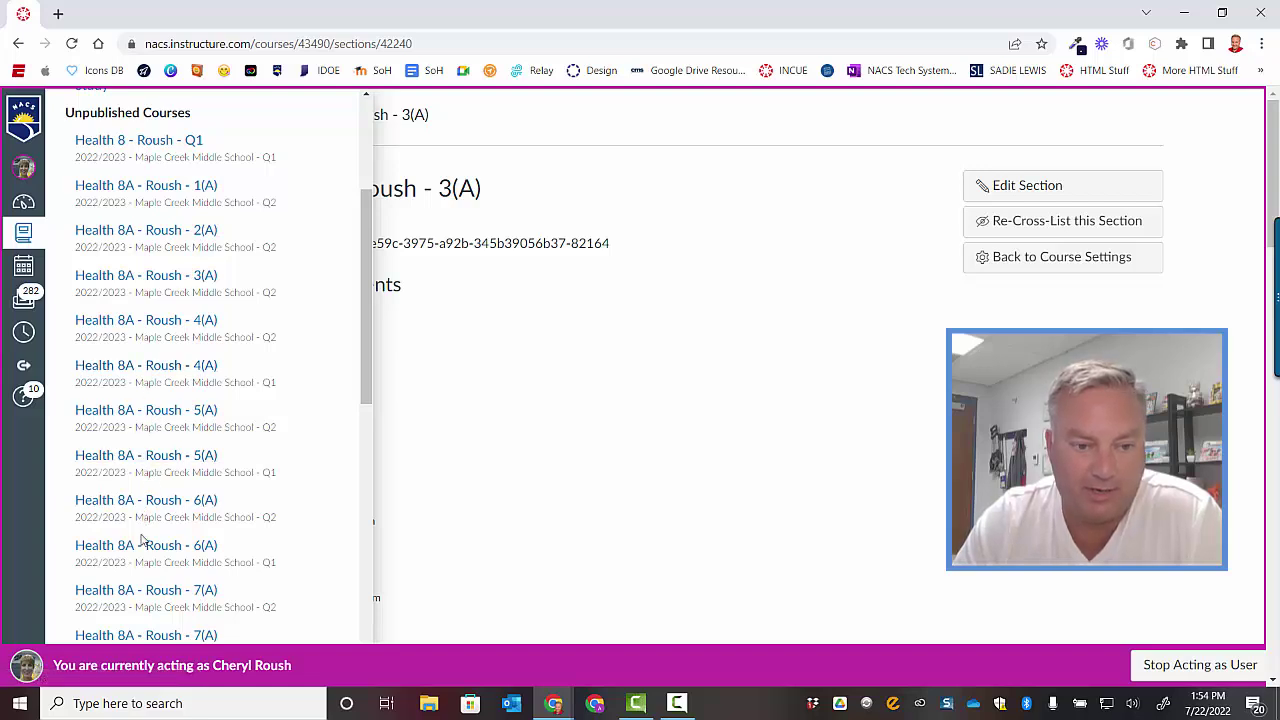
scroll(317, 551, "down", 2)
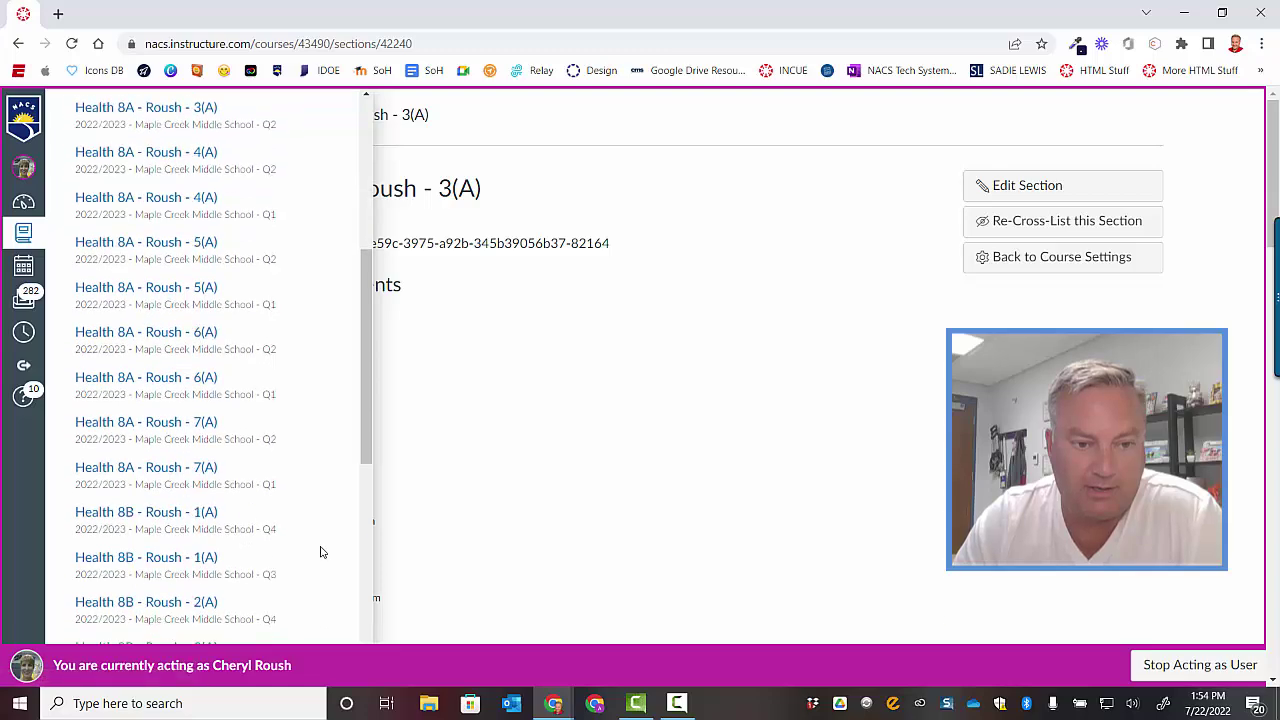
scroll(321, 552, "down", 5)
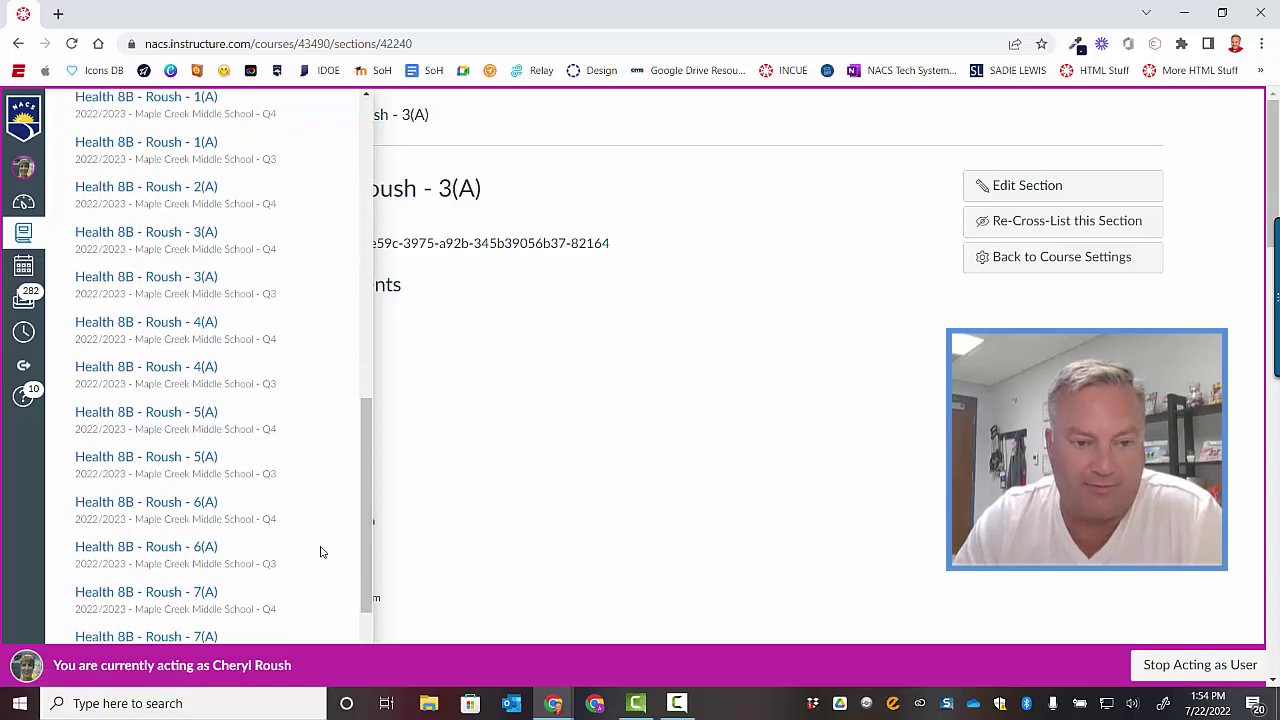
scroll(321, 552, "down", 2)
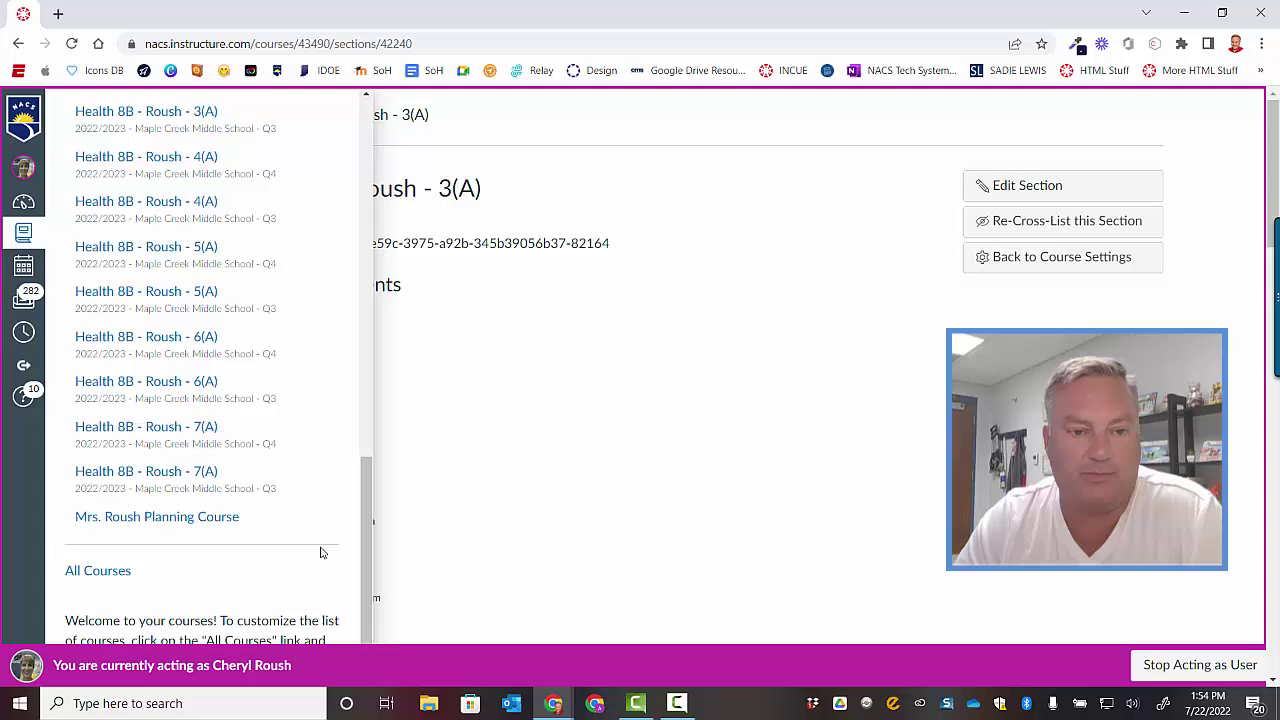
scroll(321, 552, "up", 10)
scroll(322, 551, "down", 1)
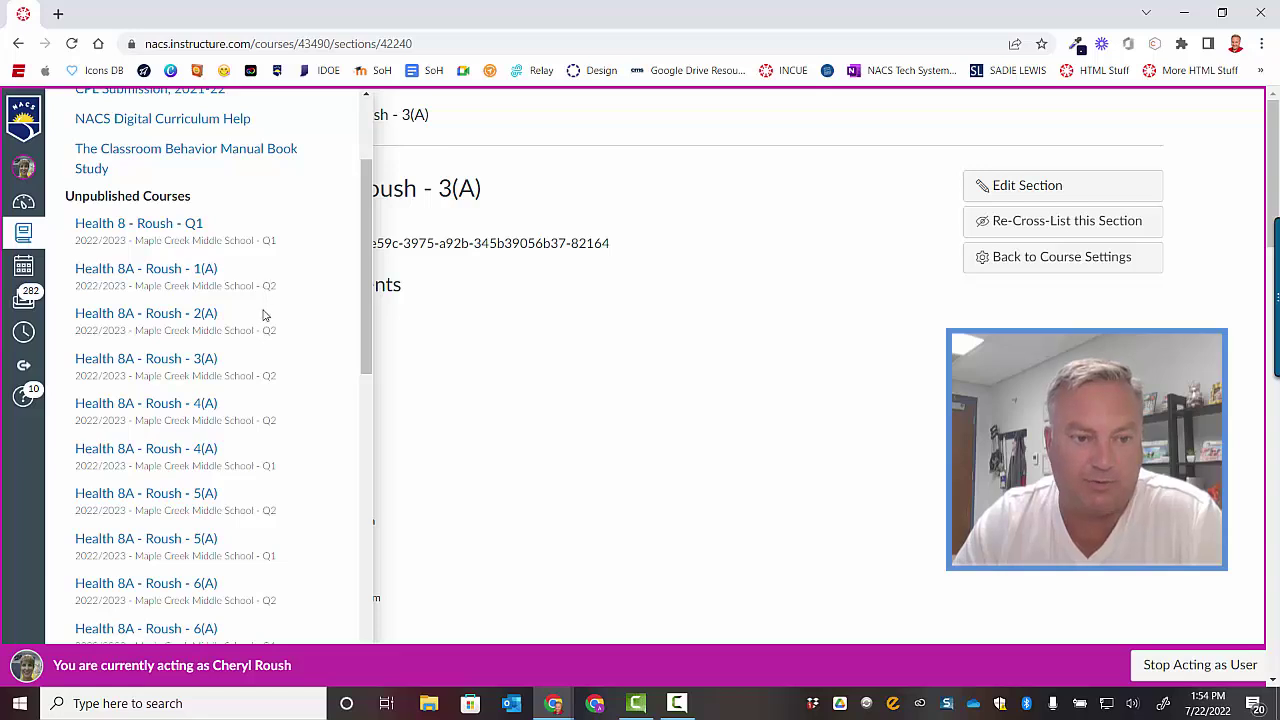
Open the Health 8A 4(A) Q1 course's section page through Settings > Sections.
left_click(121, 454)
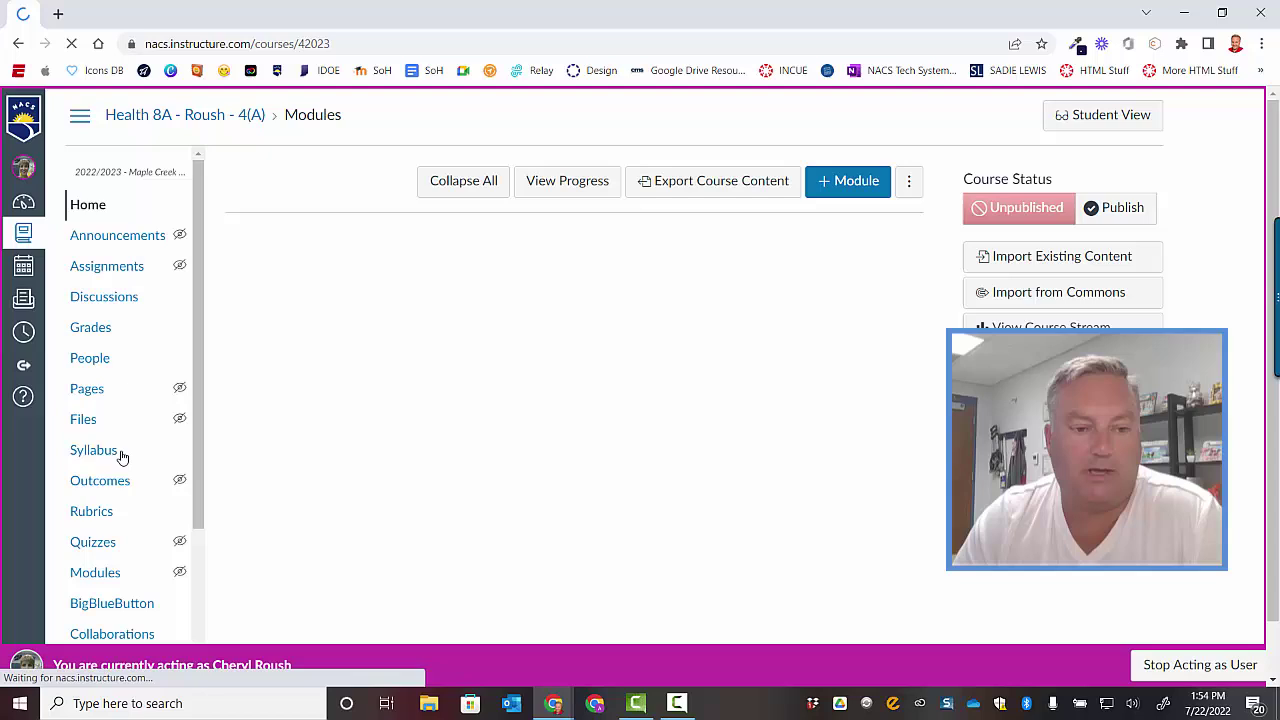
scroll(126, 477, "down", 3)
scroll(137, 567, "down", 1)
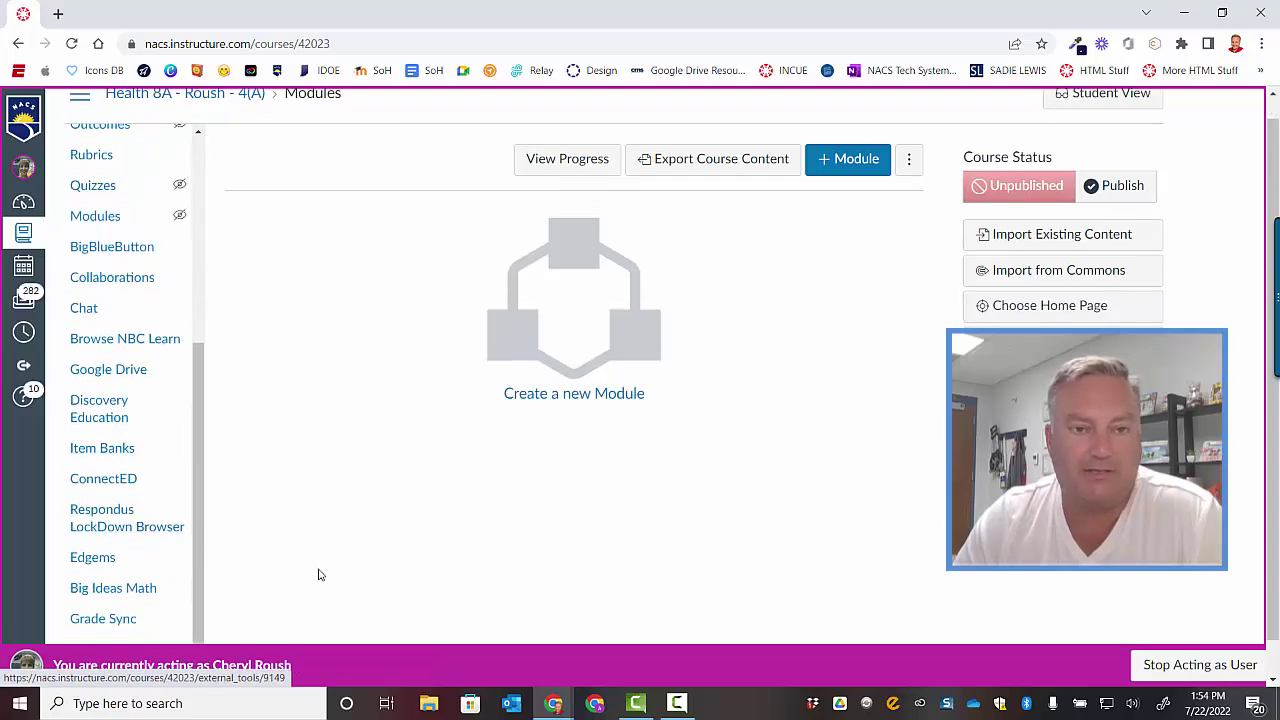
left_click(90, 614)
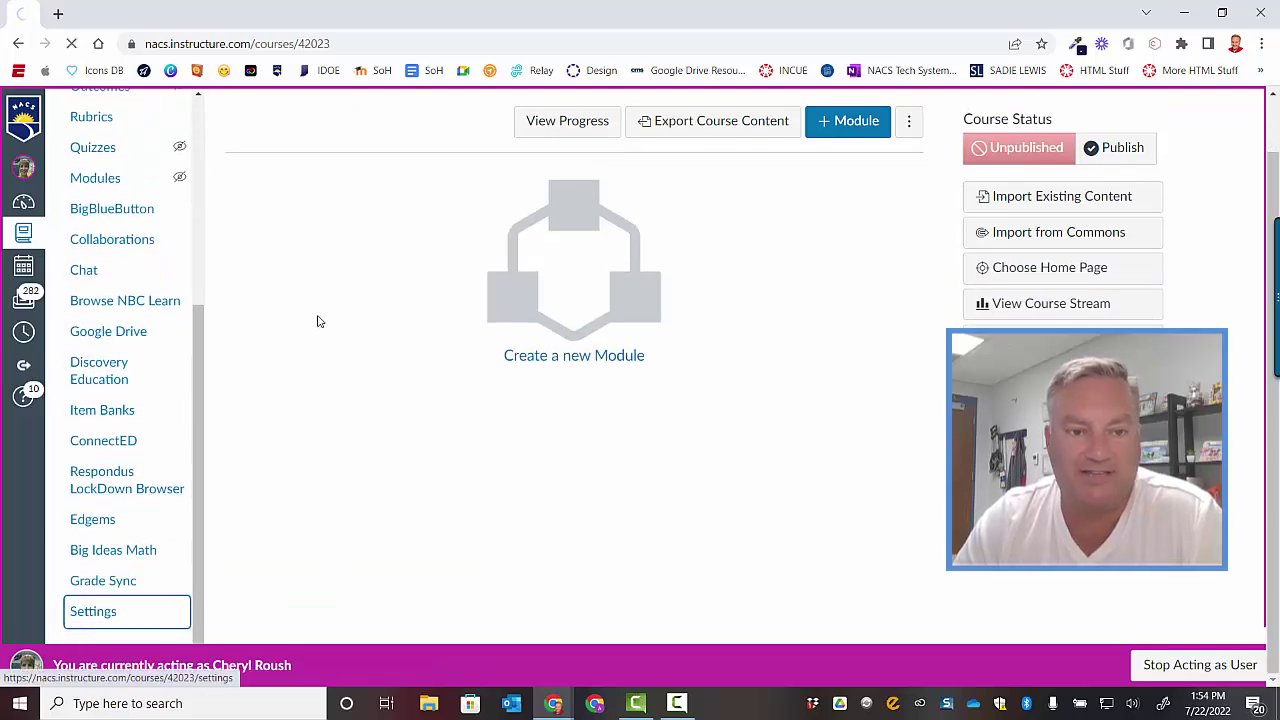
left_click(364, 187)
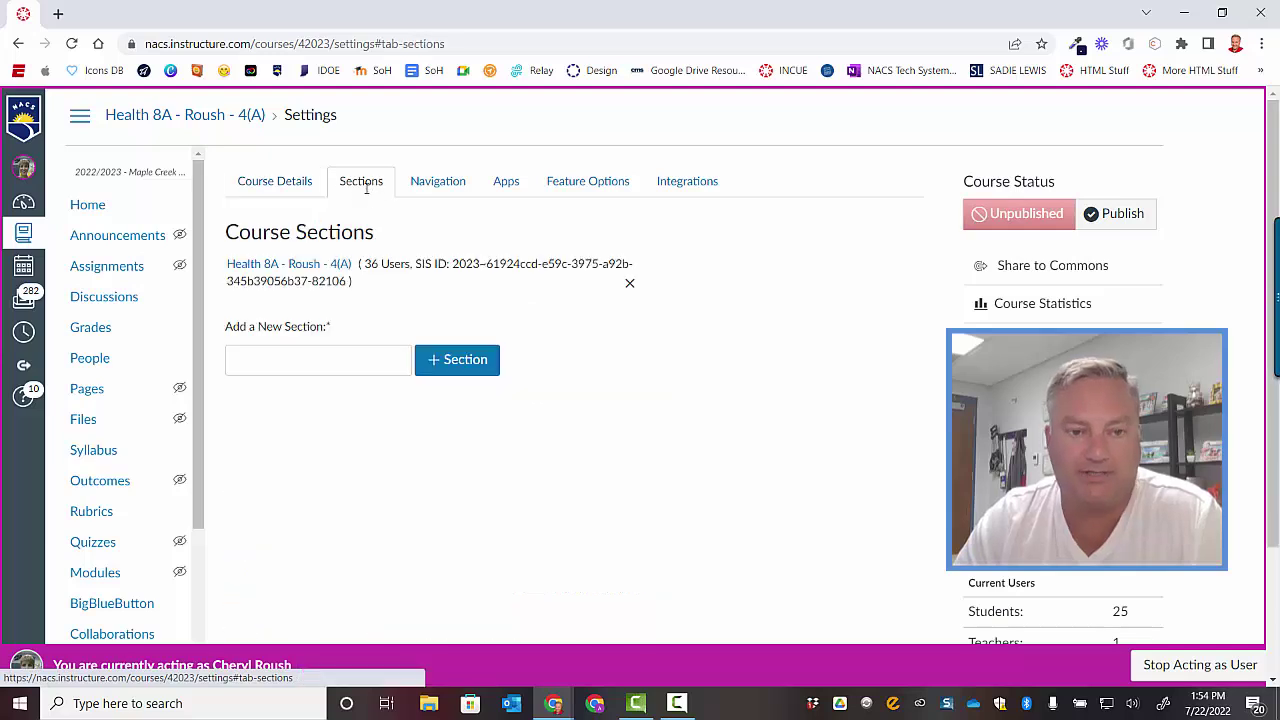
left_click(310, 266)
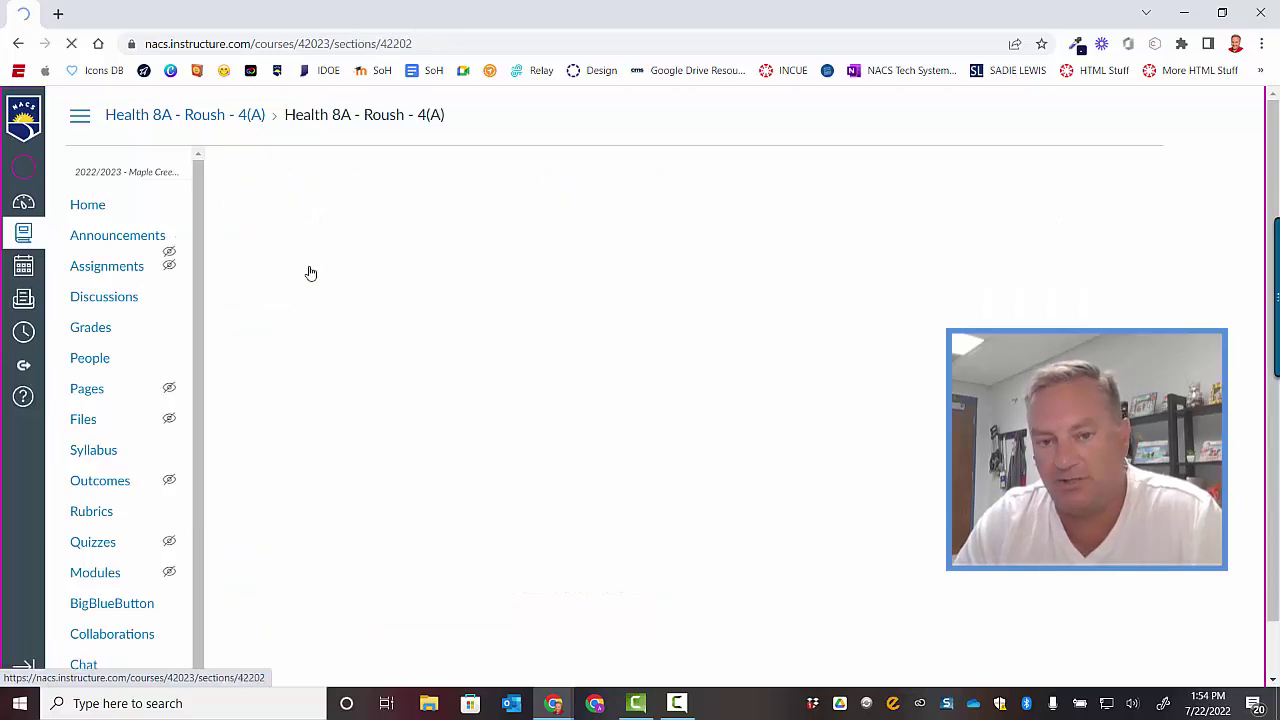
Cross-list the 4(A) section into the Health 8 Q1 master course using suggested ID 43490.
left_click(995, 228)
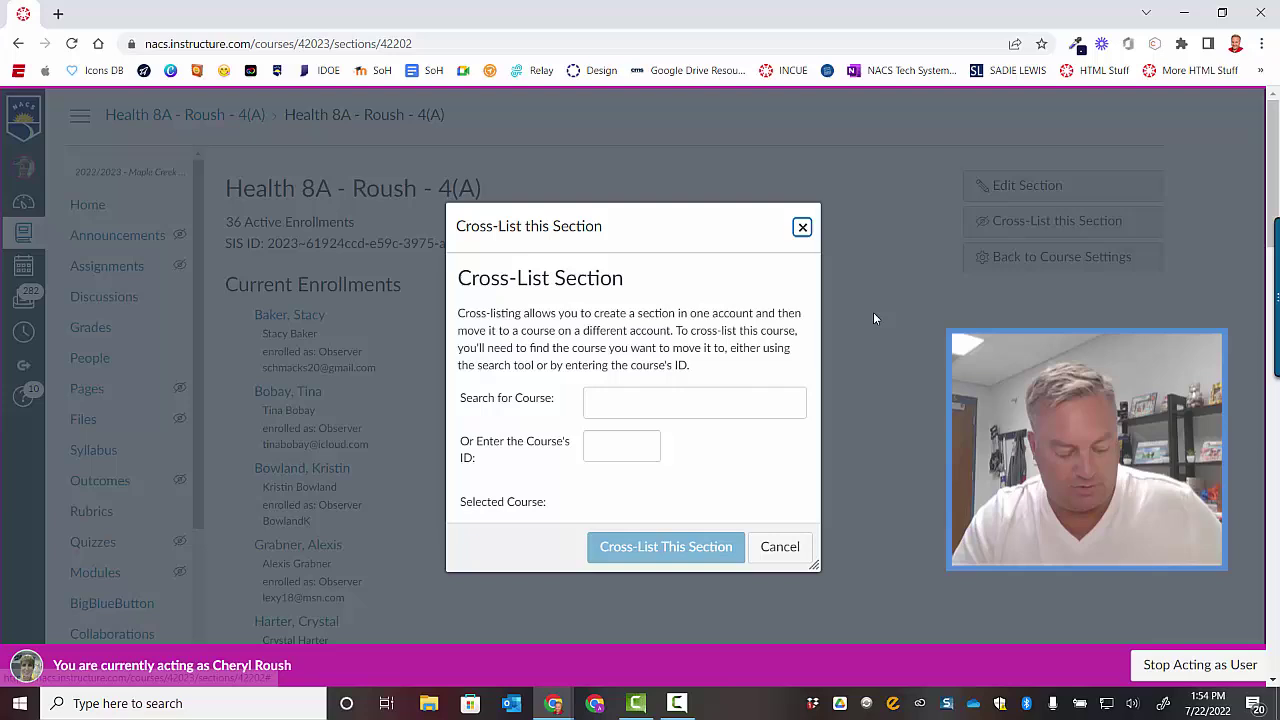
left_click(598, 450)
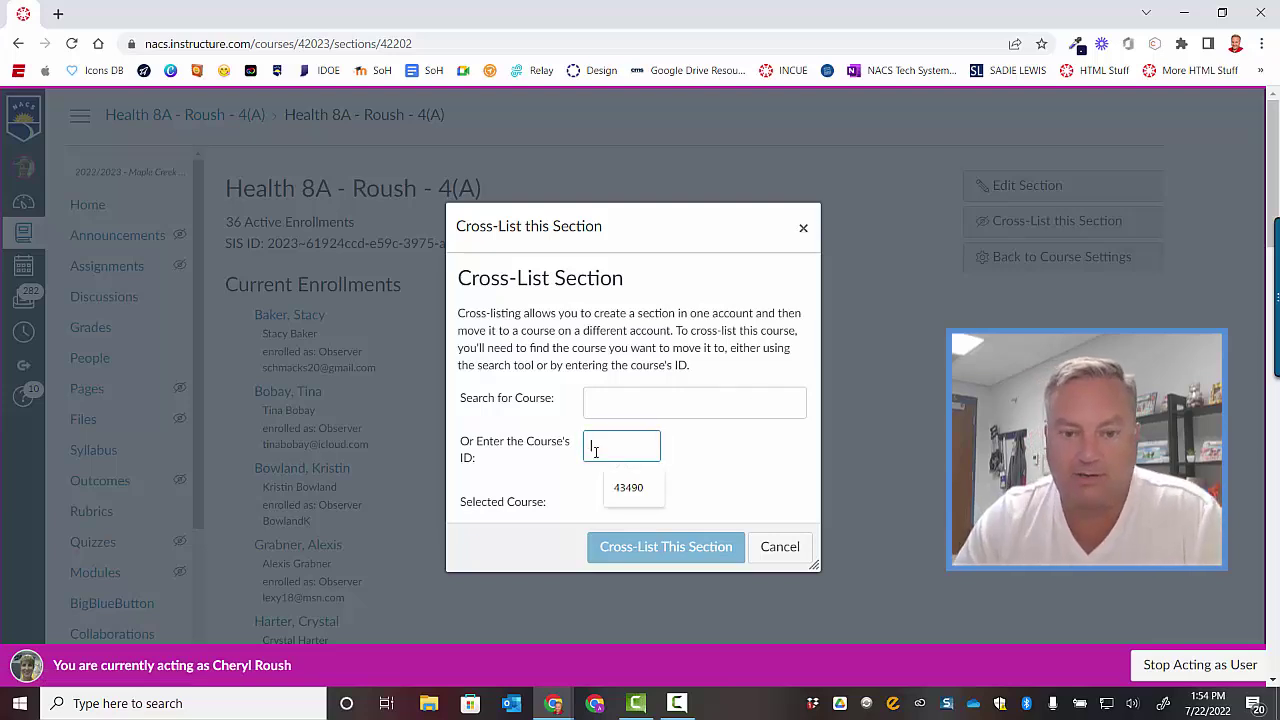
left_click(628, 487)
left_click(644, 572)
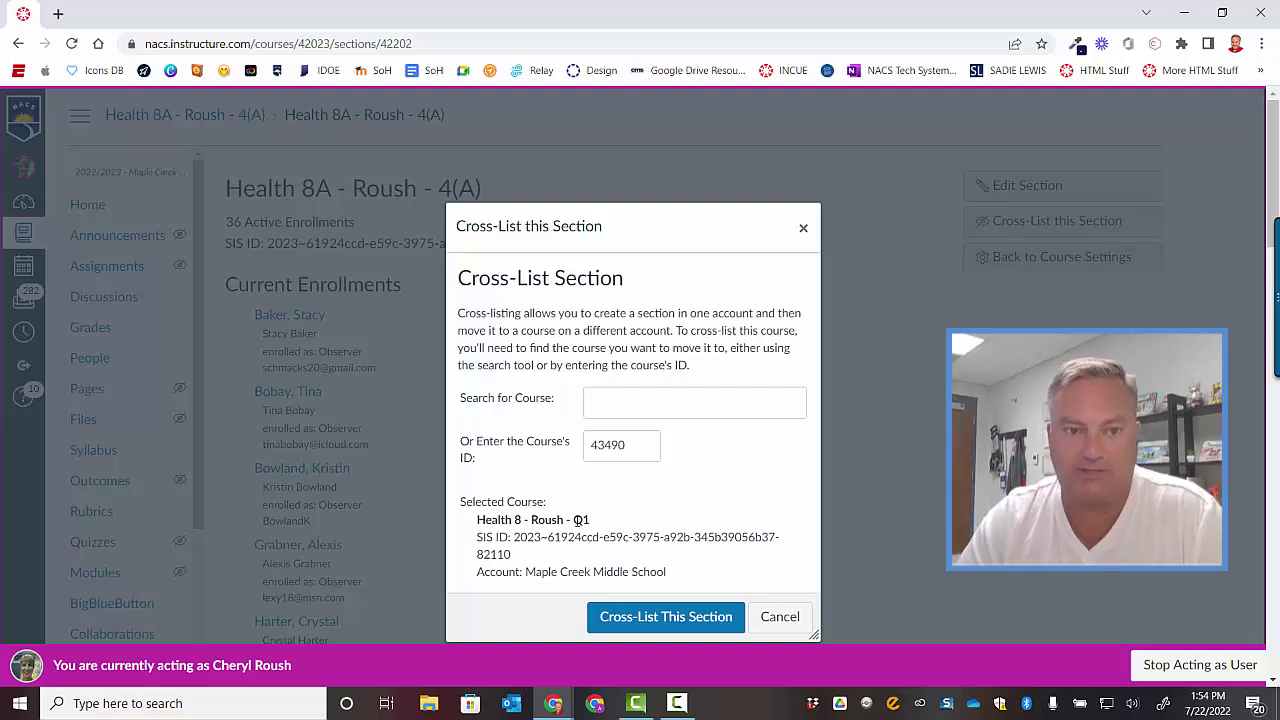
left_click(659, 621)
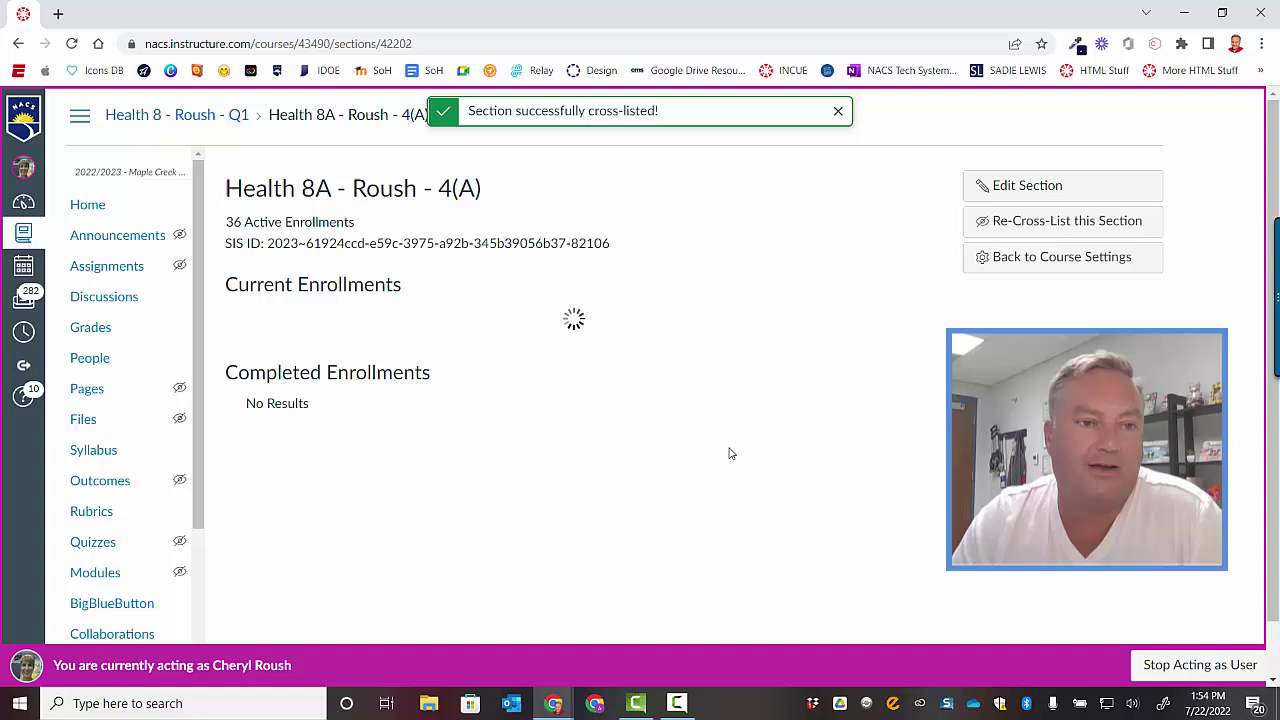
Open the Health 8A - Roush - 5(A) section in that course's Settings > Sections.
left_click(23, 233)
scroll(271, 380, "down", 5)
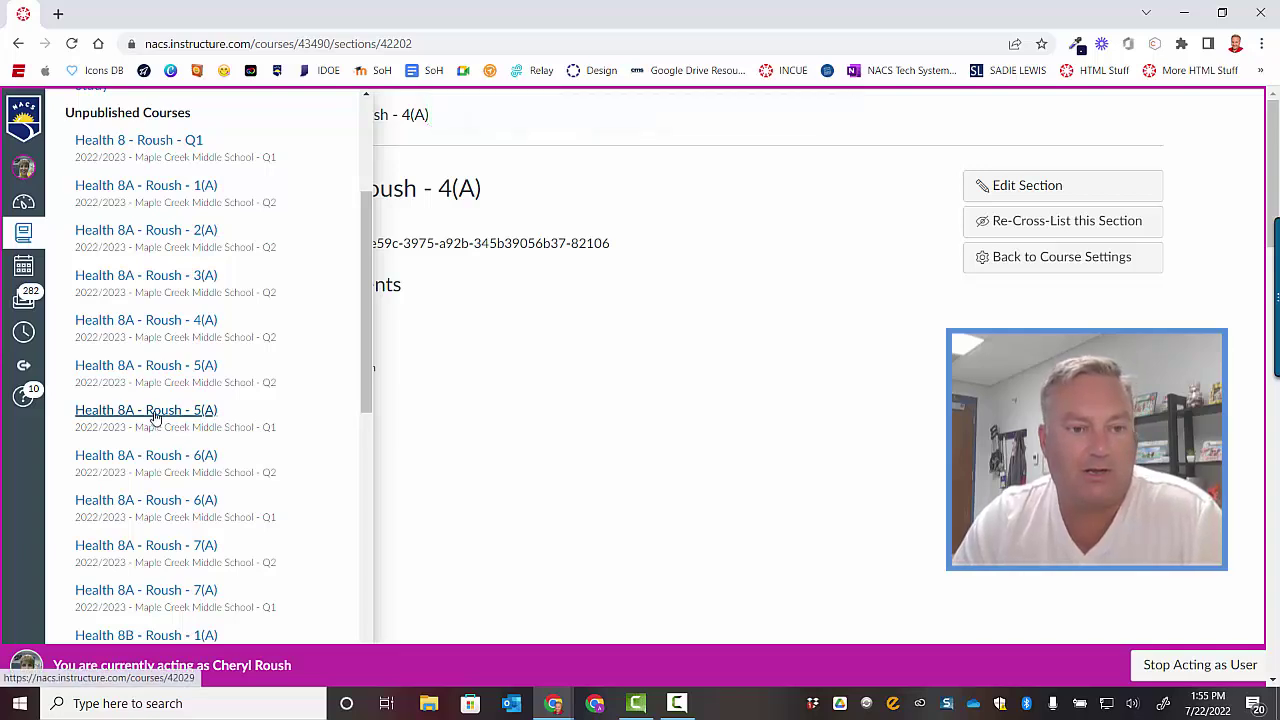
left_click(155, 412)
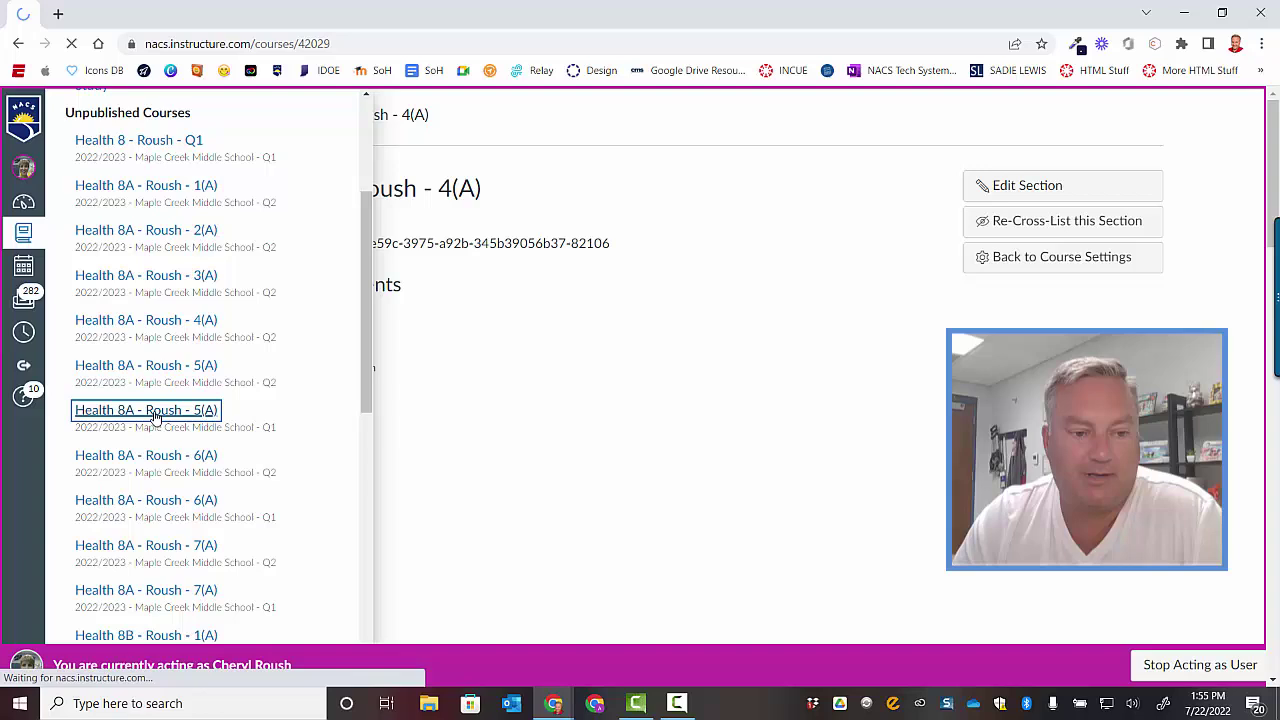
scroll(110, 560, "down", 3)
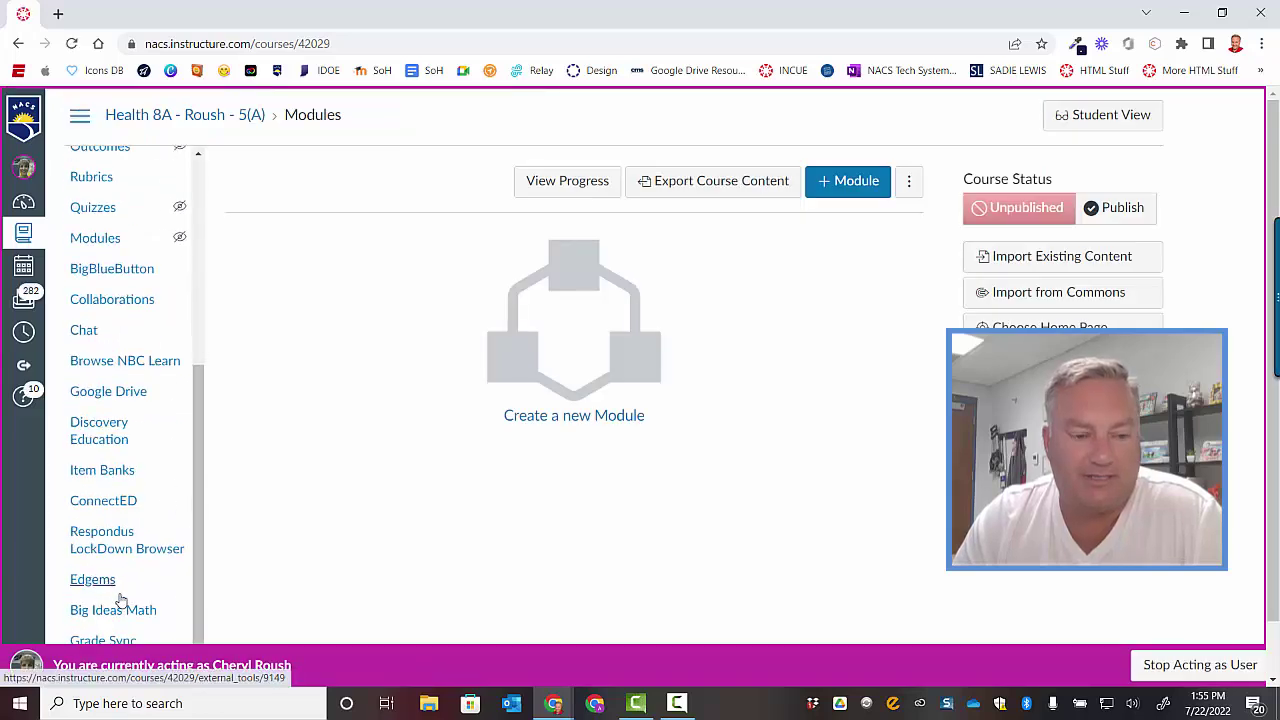
scroll(443, 591, "down", 1)
left_click(93, 612)
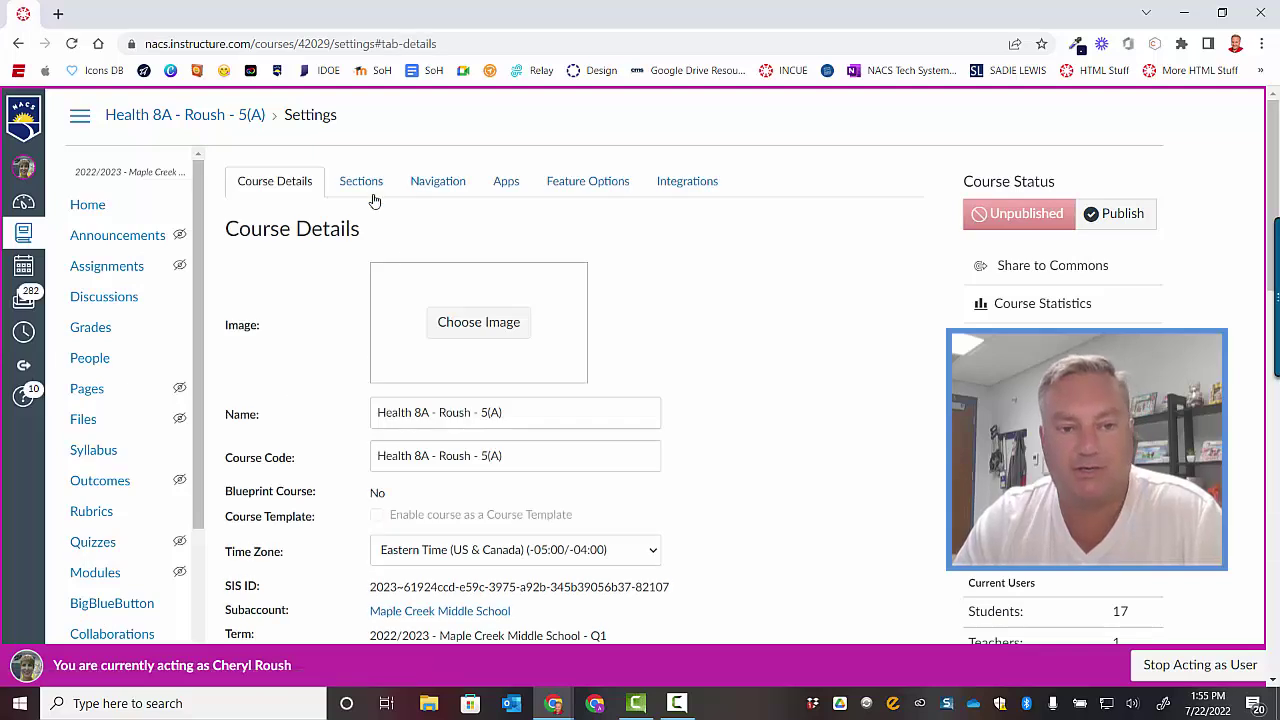
left_click(362, 180)
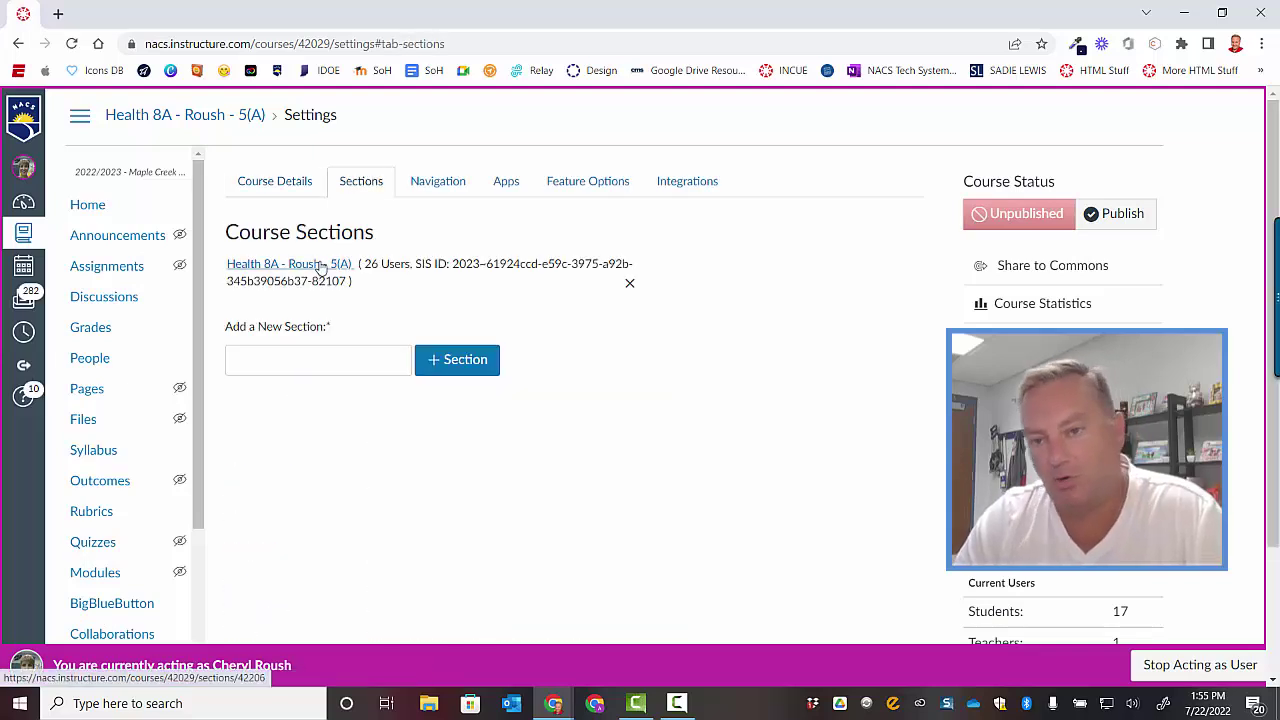
left_click(321, 266)
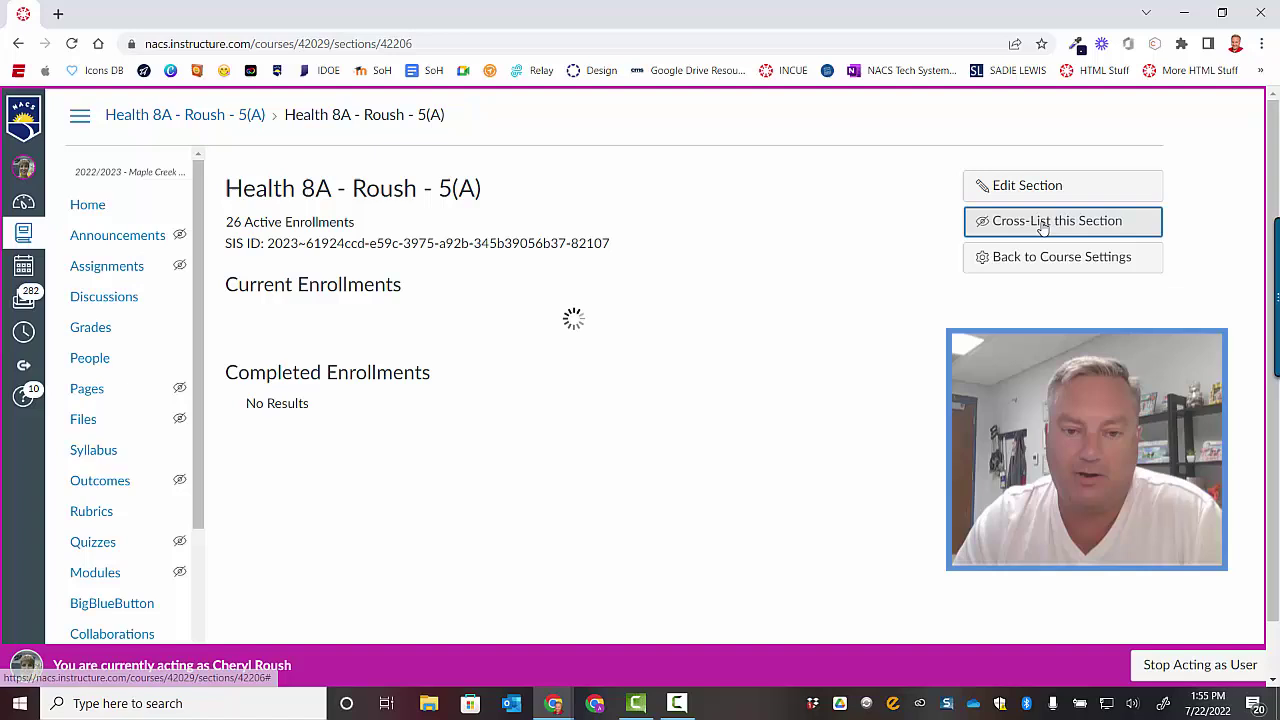
Cross-list the 5(A) section into course ID 43490, Health 8 - Roush - Q1.
left_click(1042, 220)
left_click(630, 452)
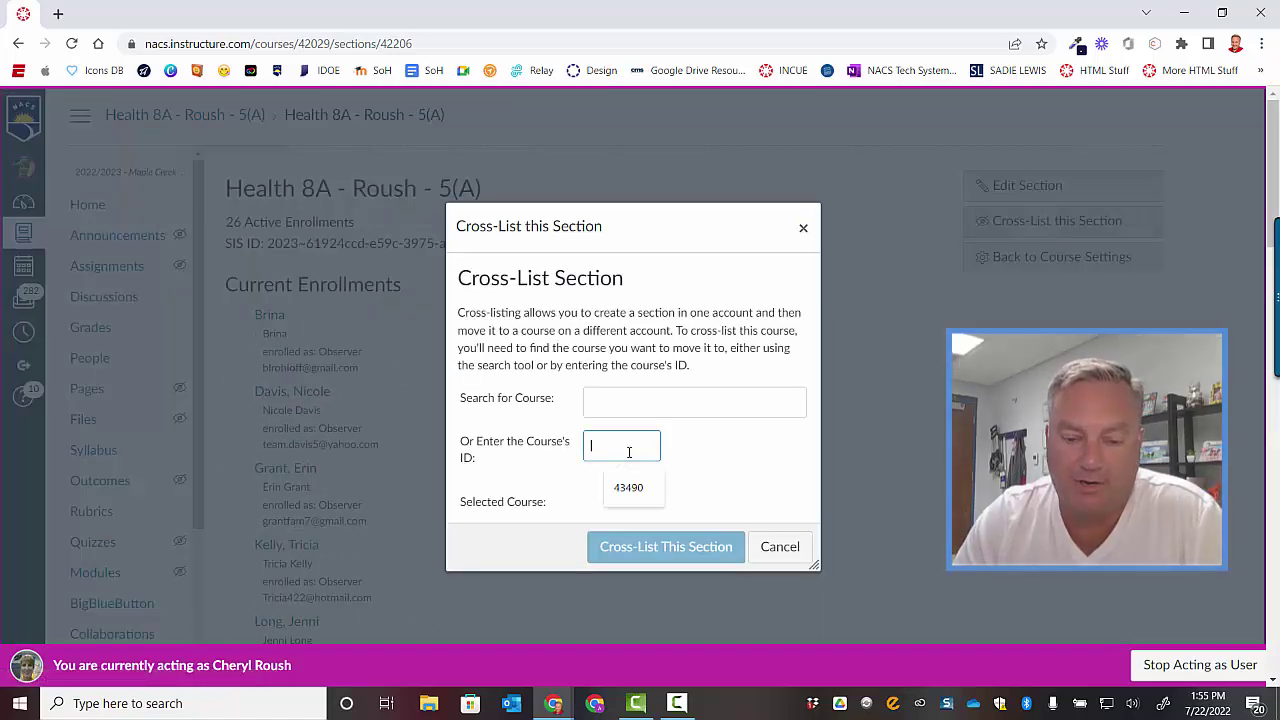
left_click(634, 492)
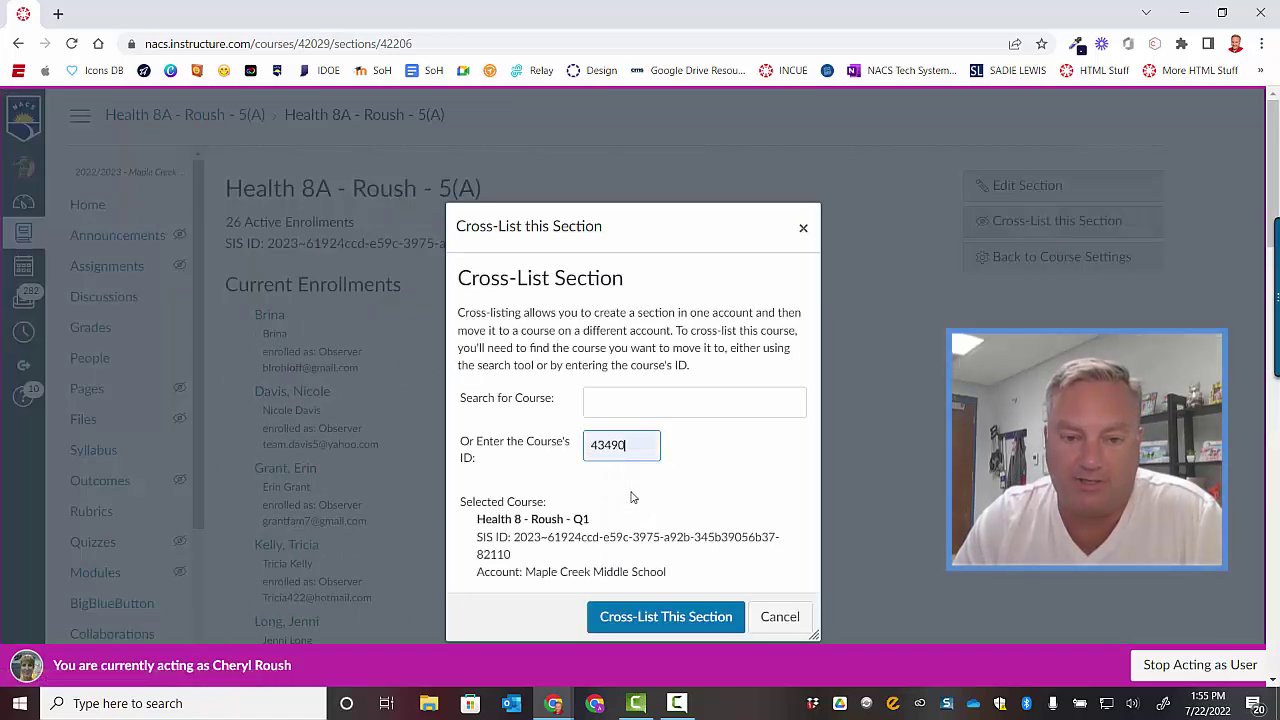
left_click(640, 619)
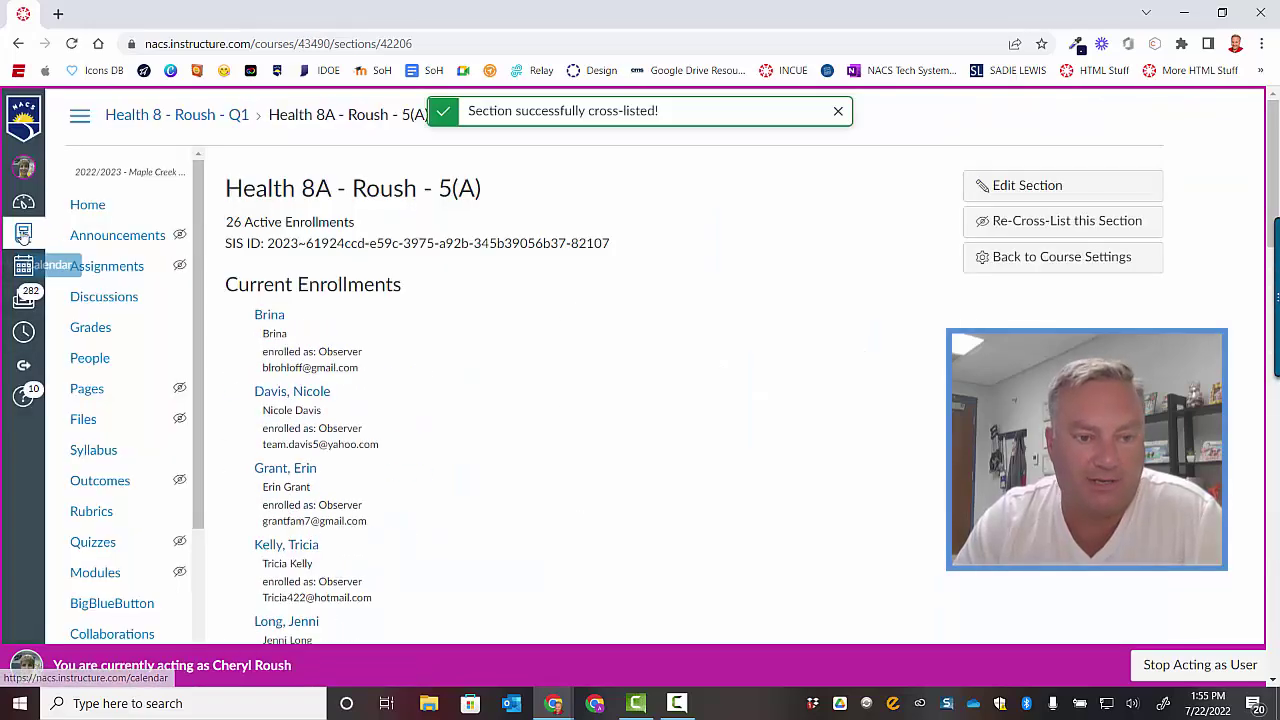
Open the Health 8A - Roush - 6(A) section in the Q1 6(A) course's Settings > Sections.
left_click(23, 232)
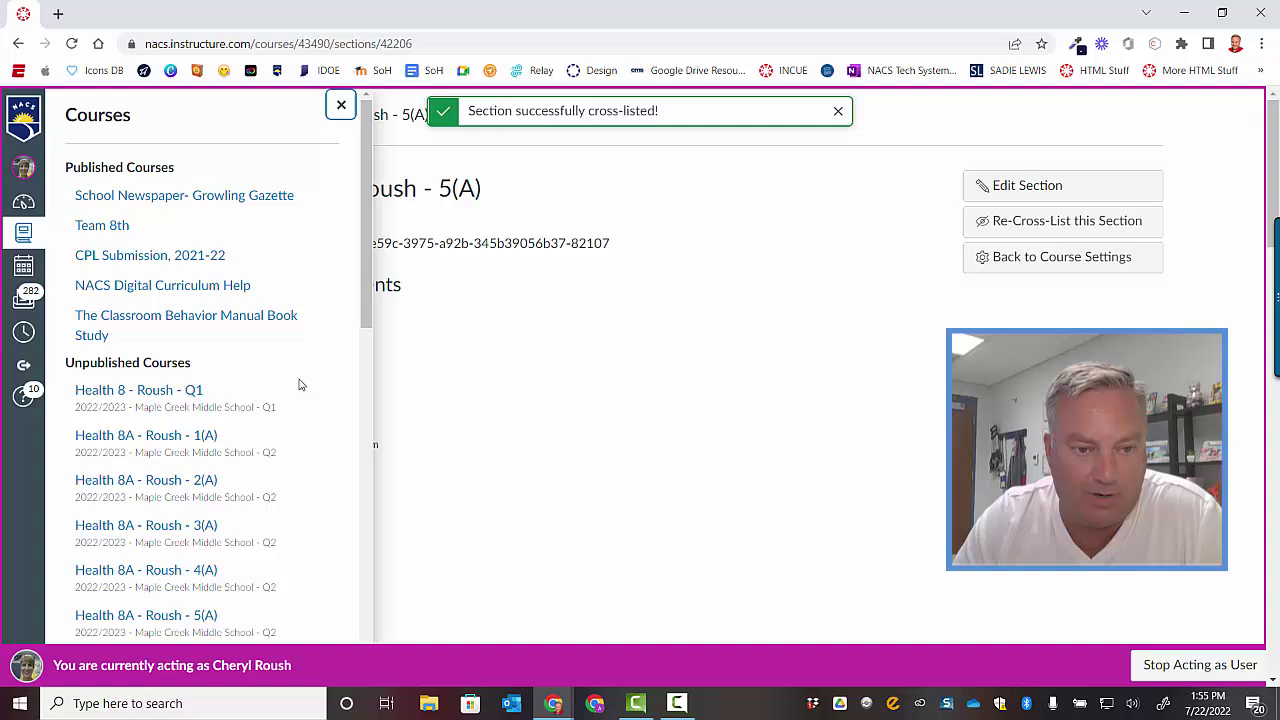
scroll(300, 385, "down", 4)
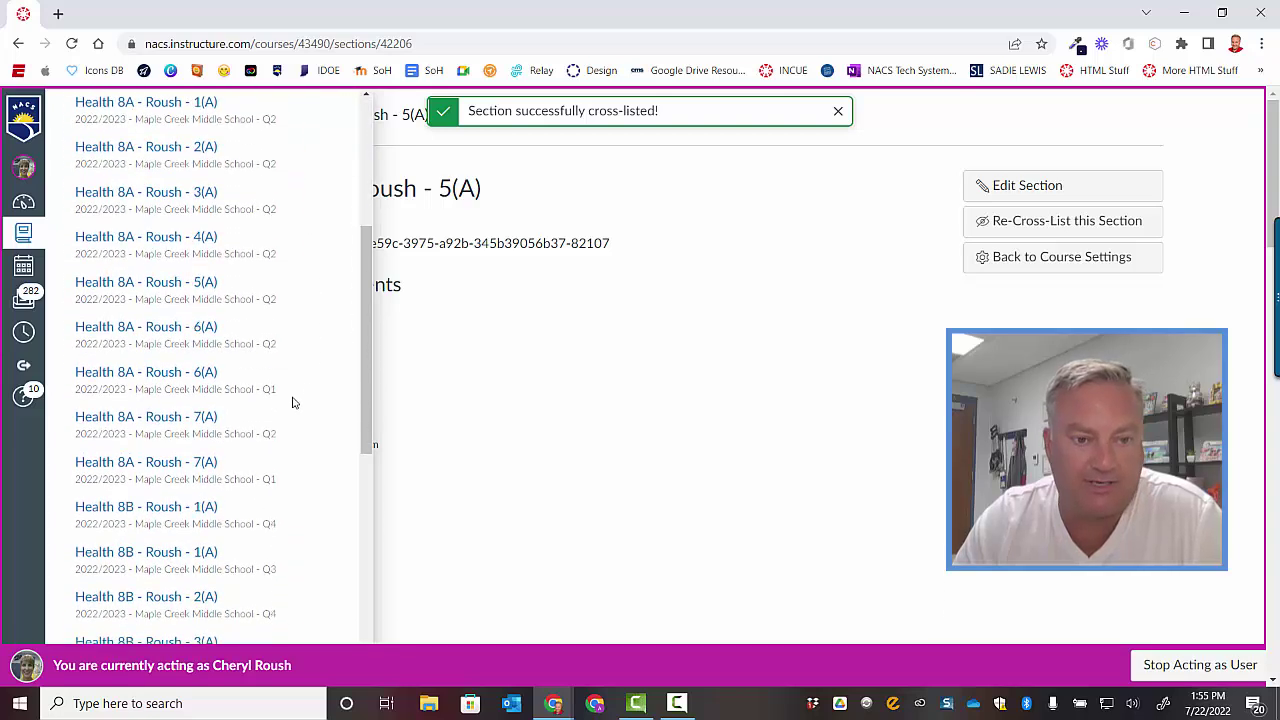
left_click(140, 378)
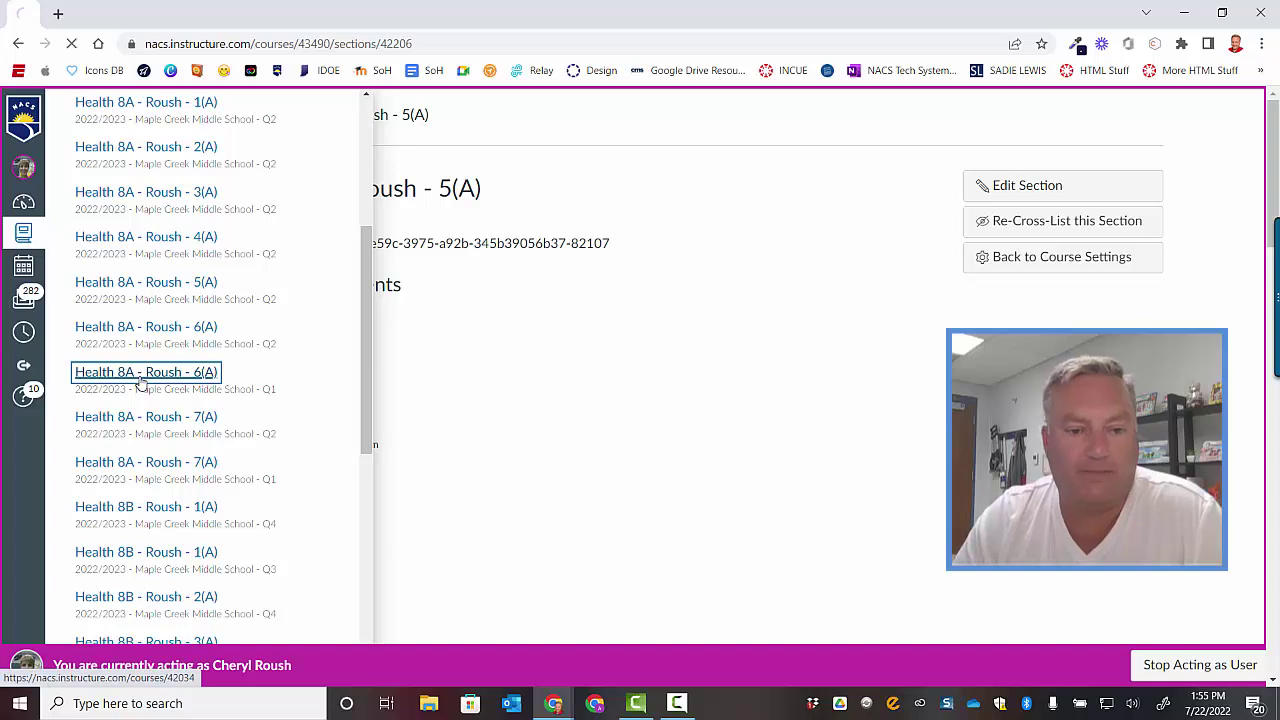
scroll(143, 400, "down", 5)
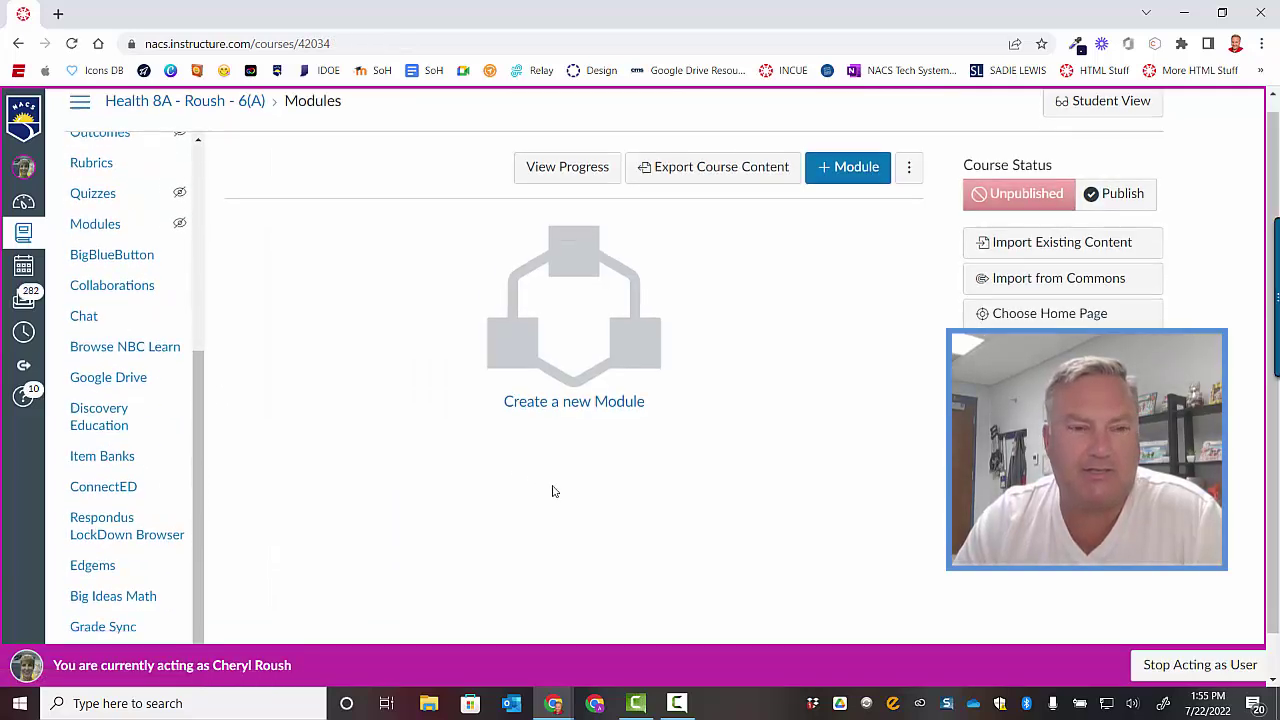
left_click(114, 614)
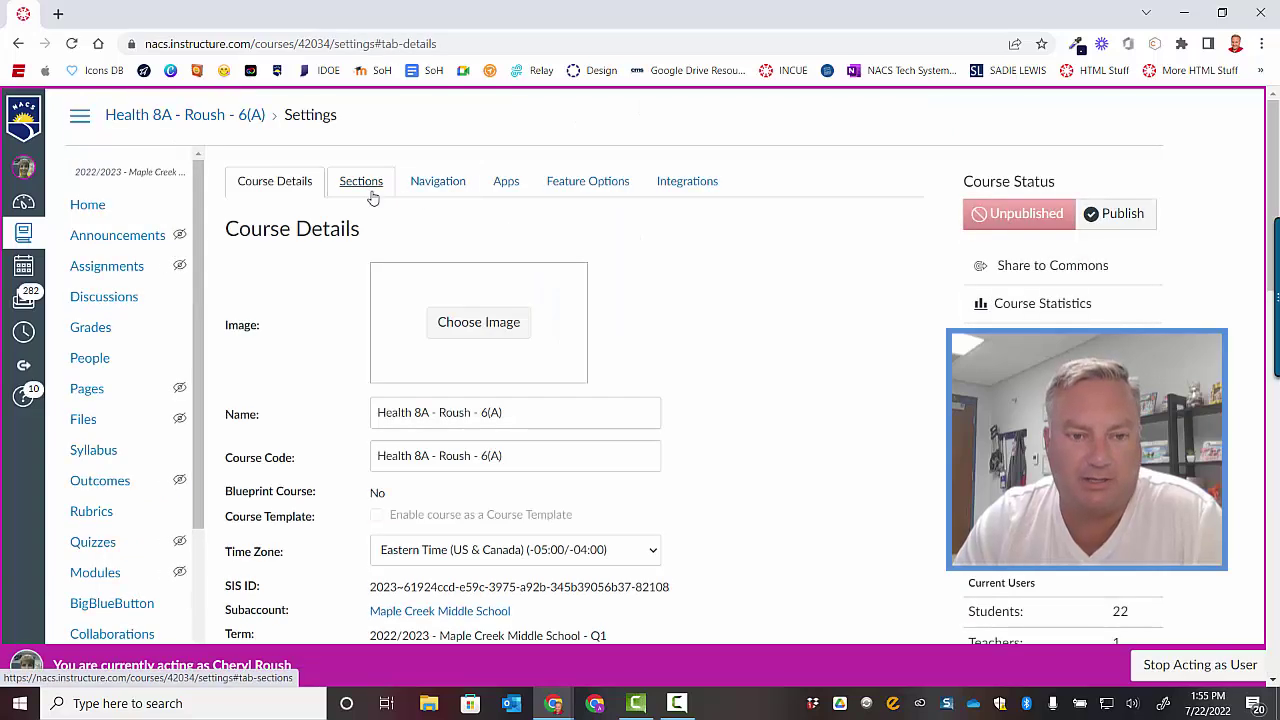
left_click(366, 190)
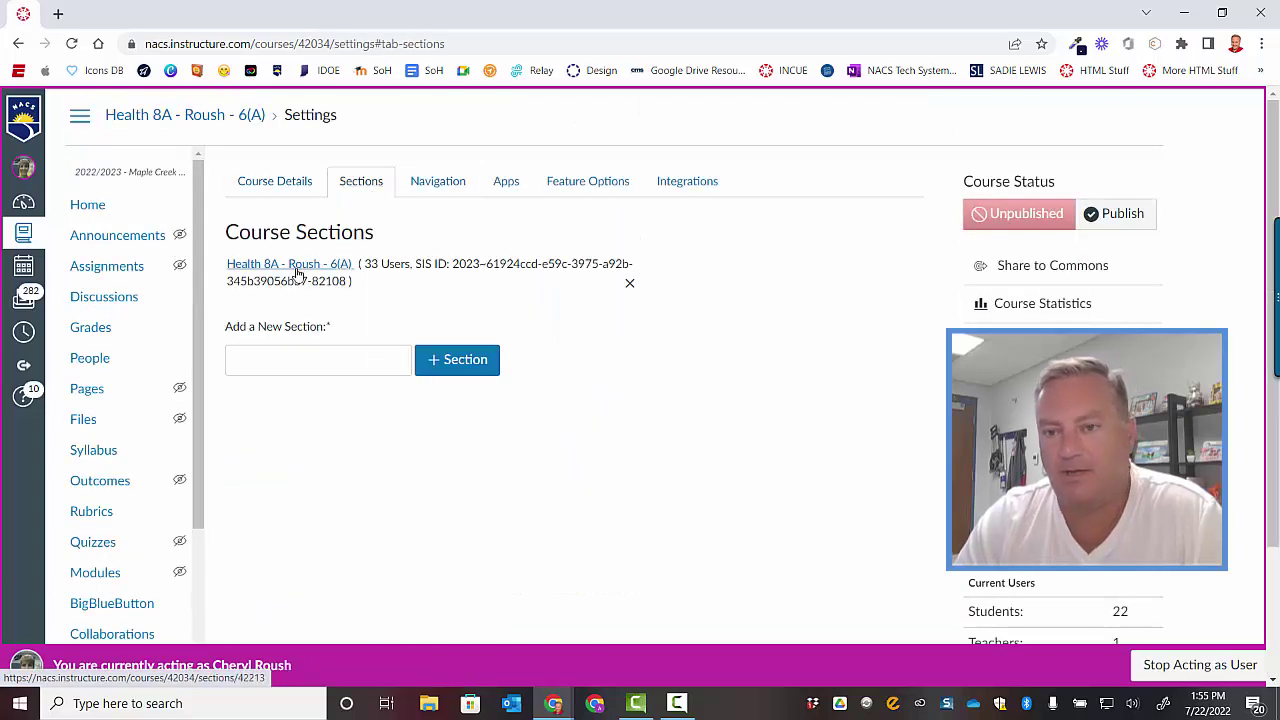
left_click(297, 268)
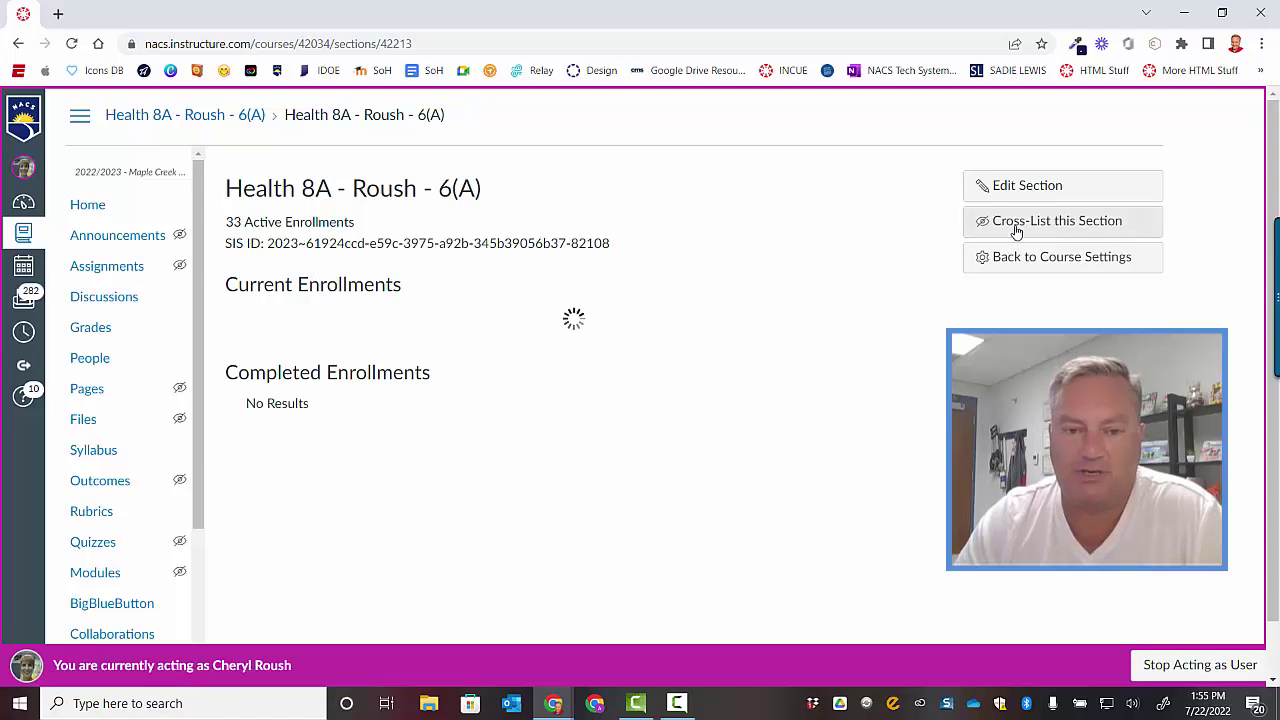
Cross-list the 6(A) section into master course 43490, Health 8 - Roush - Q1.
left_click(1016, 232)
left_click(620, 450)
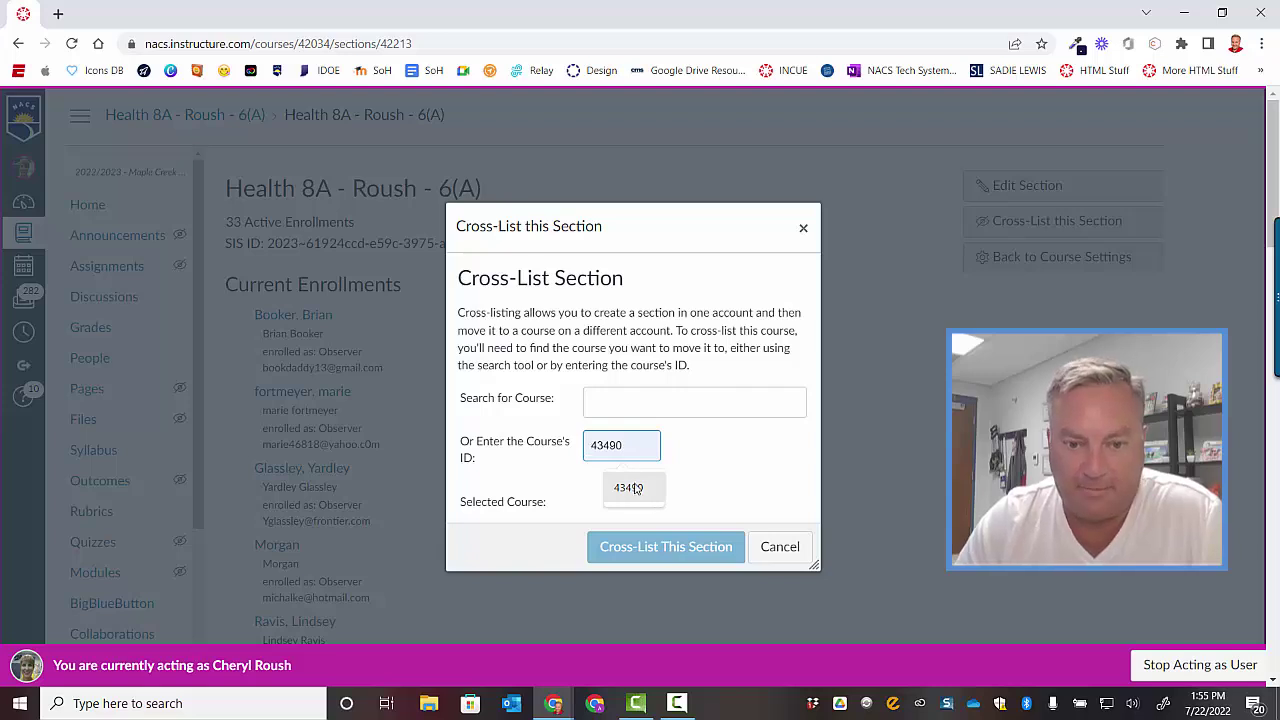
left_click(630, 487)
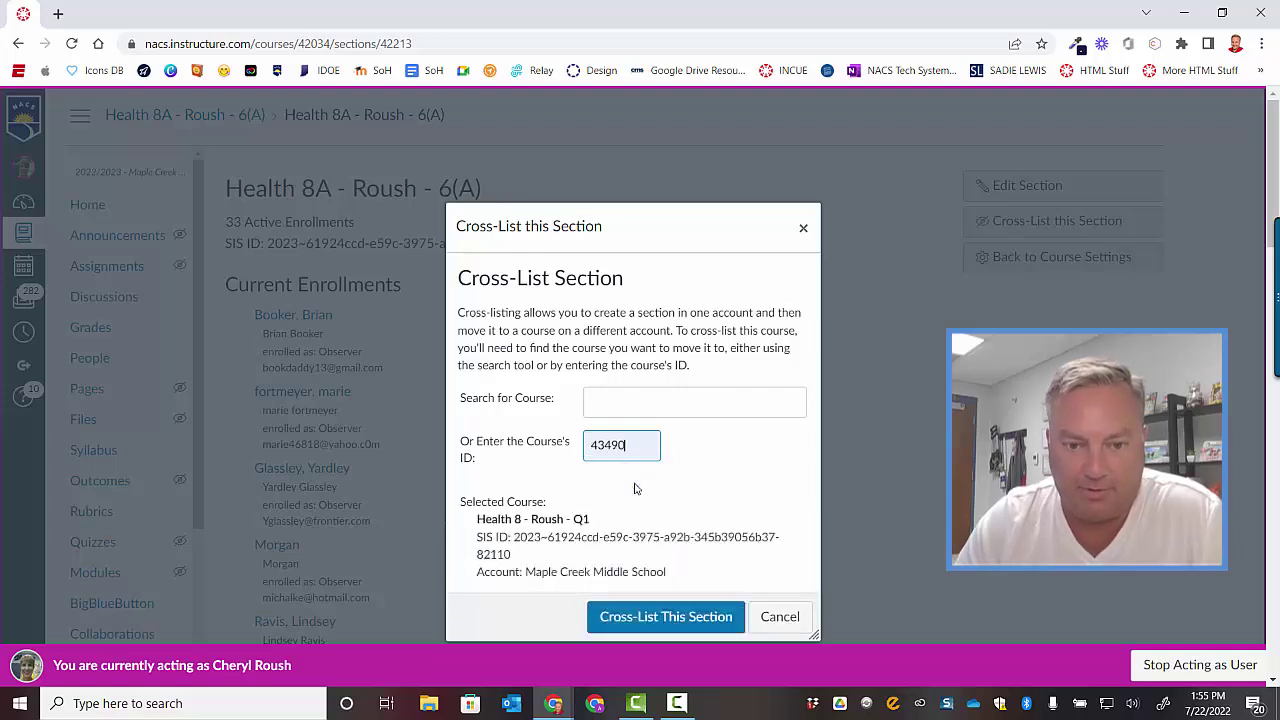
left_click(660, 617)
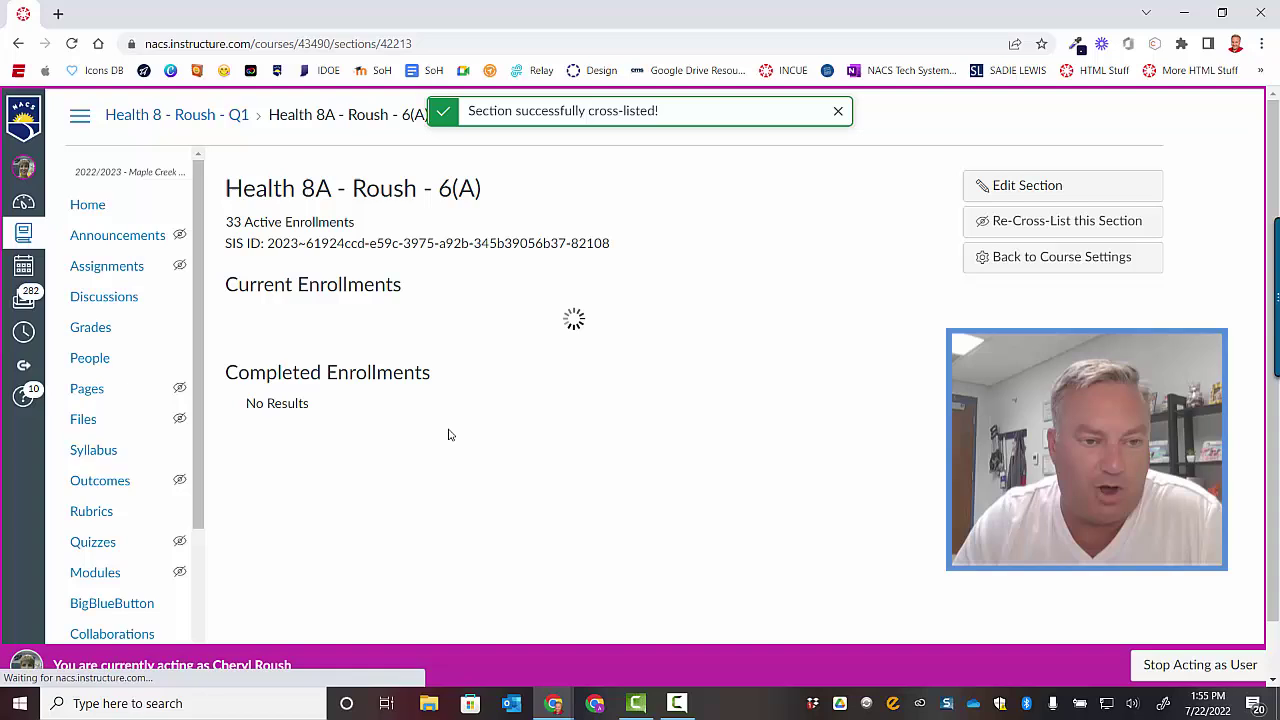
Open the Health 8A - Roush - 7(A) section in the Q1 7(A) course's Settings > Sections.
left_click(24, 236)
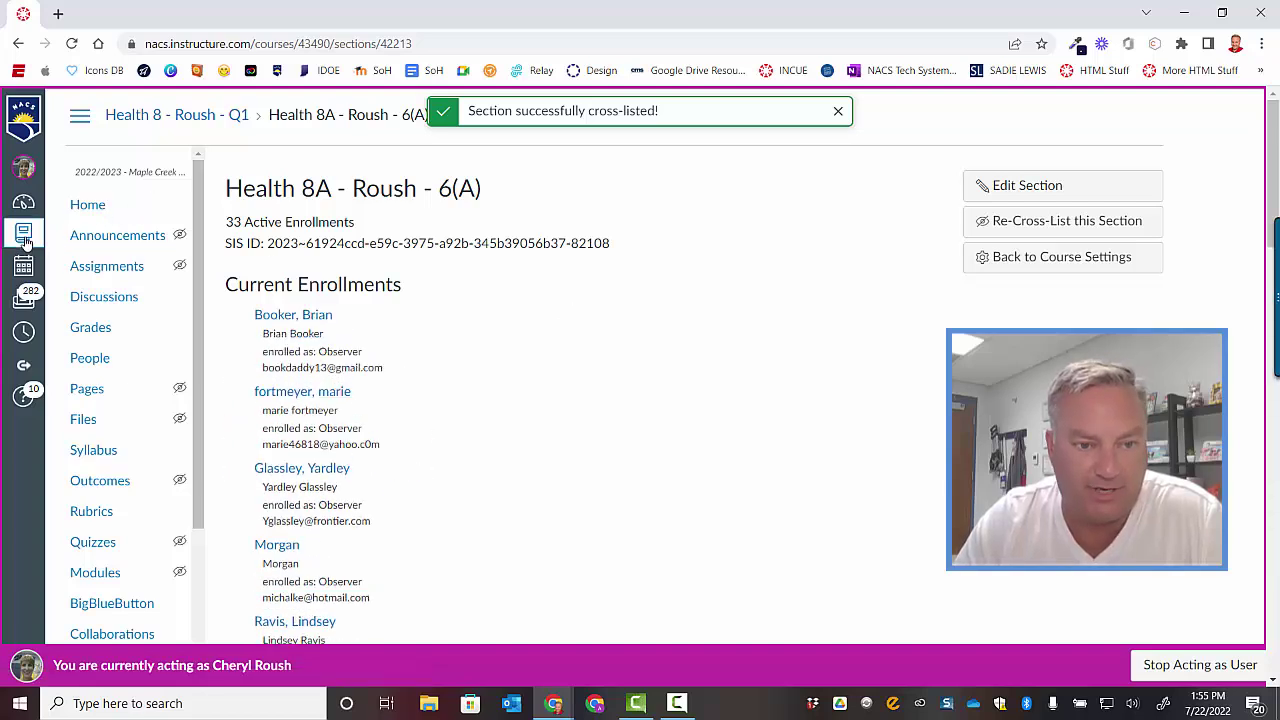
scroll(323, 391, "down", 2)
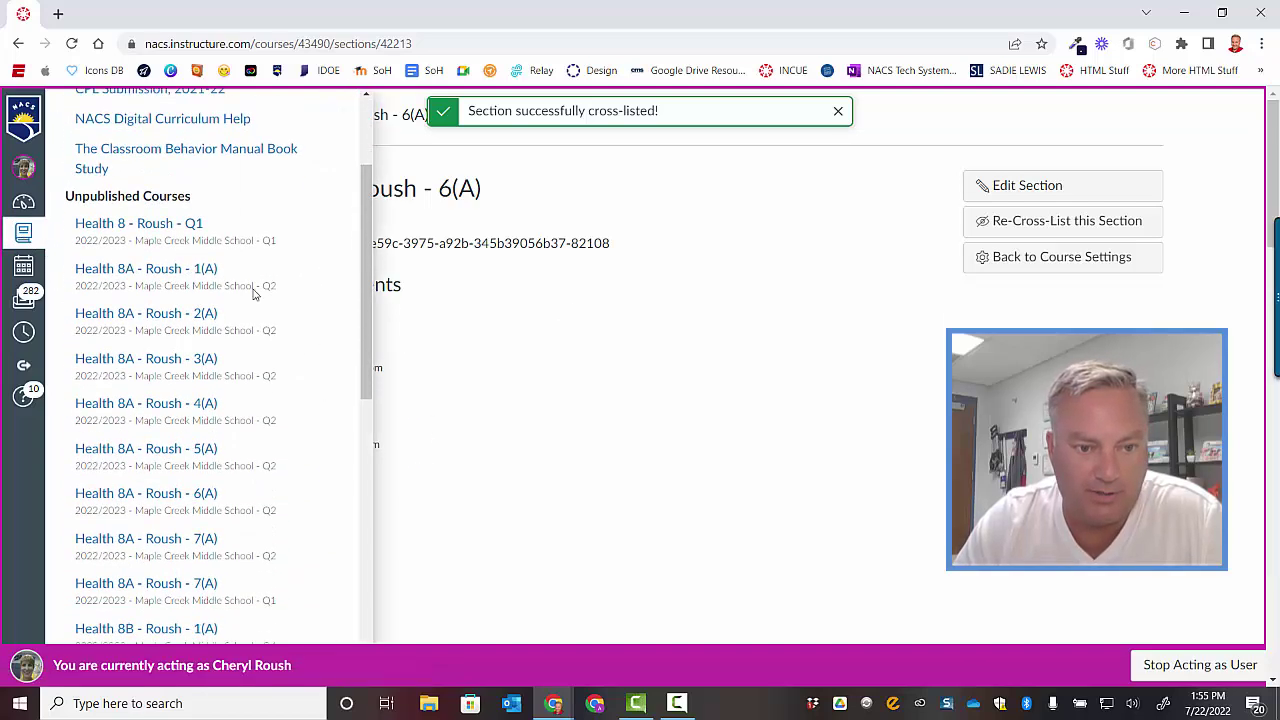
scroll(300, 311, "down", 3)
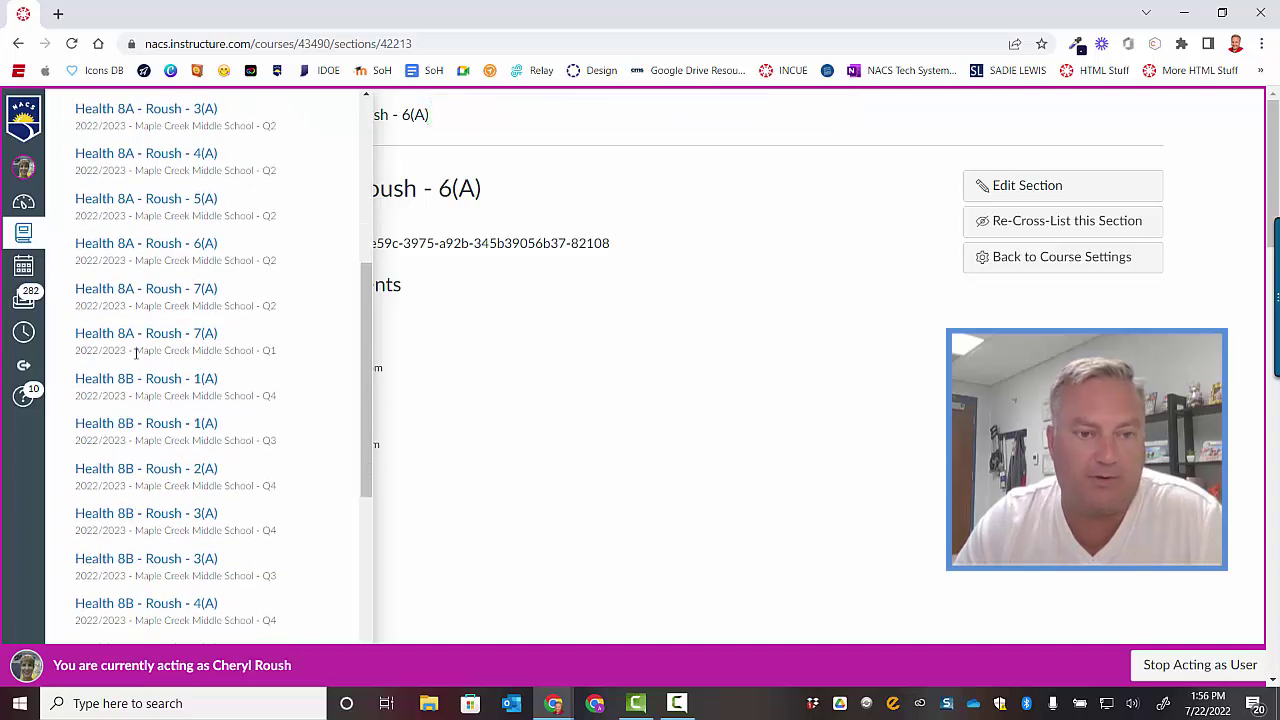
left_click(137, 336)
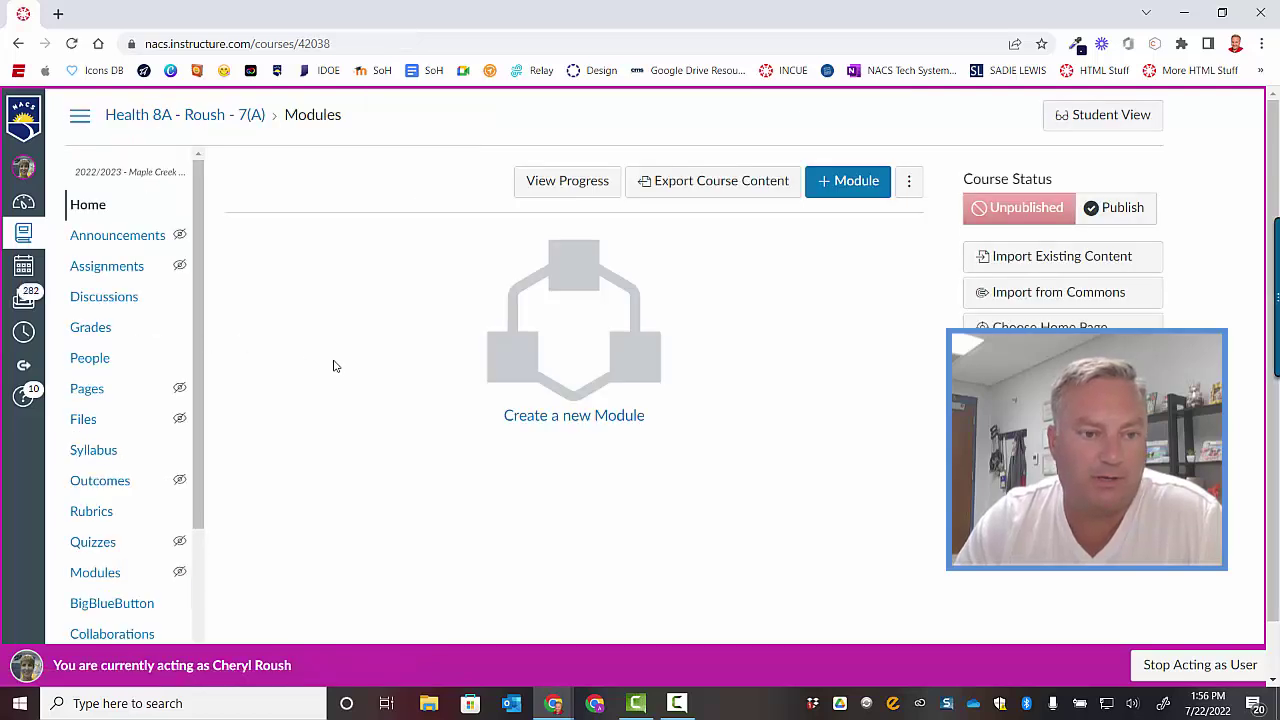
scroll(97, 371, "down", 3)
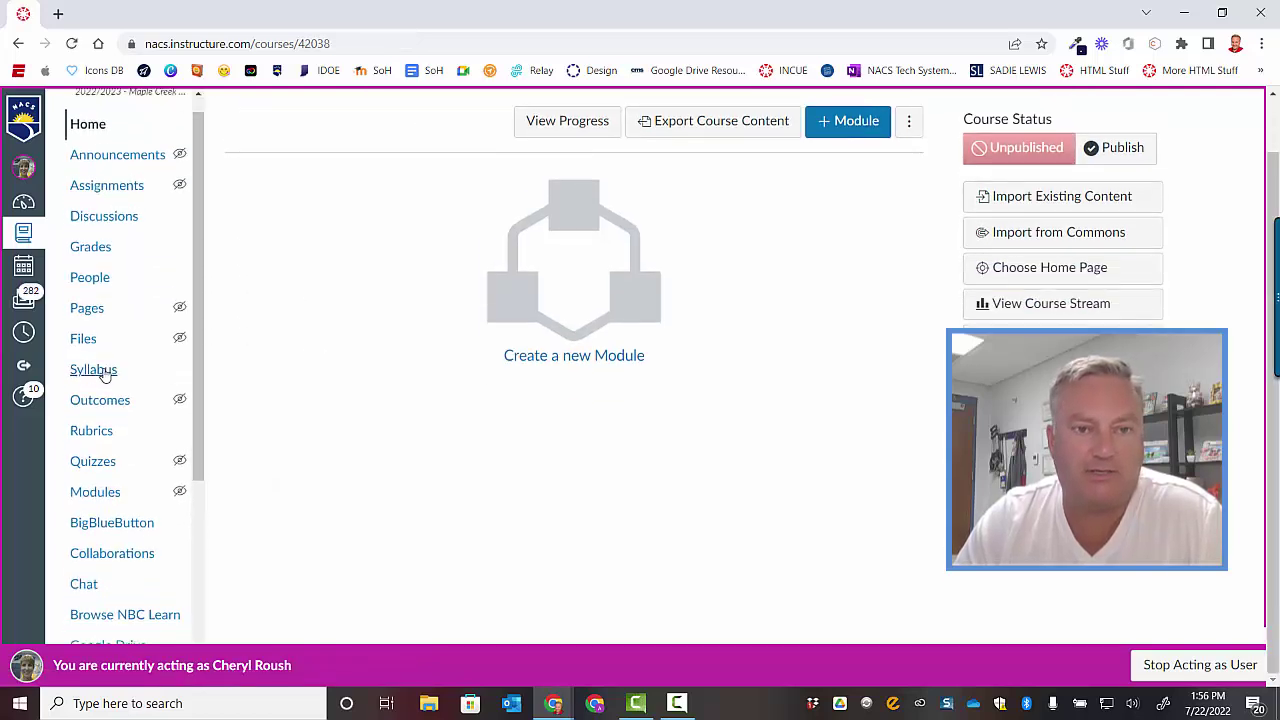
left_click(114, 616)
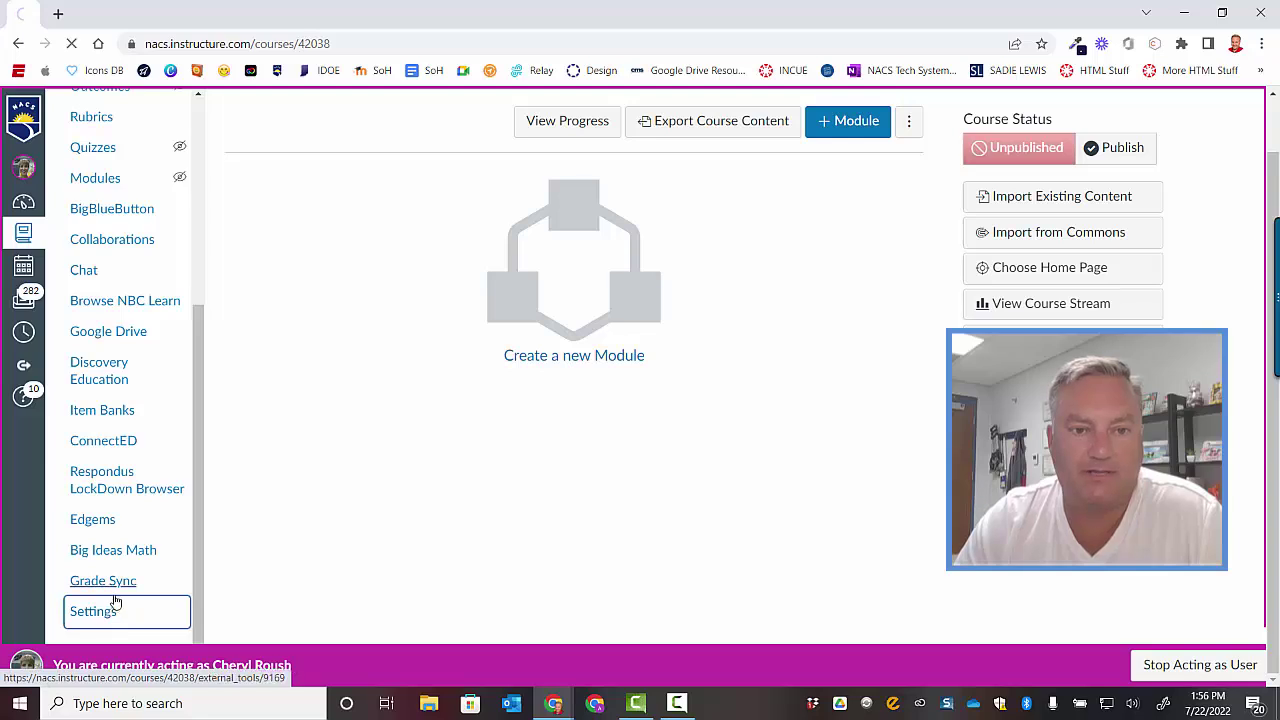
left_click(360, 181)
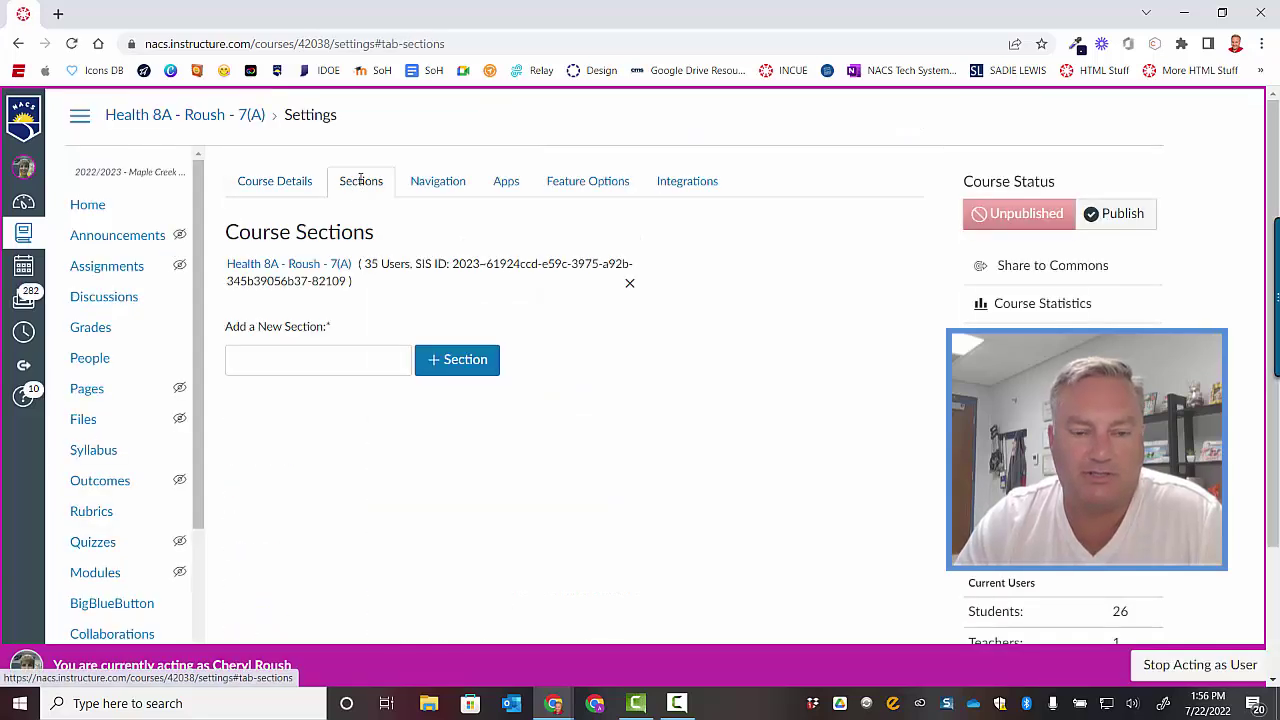
left_click(323, 266)
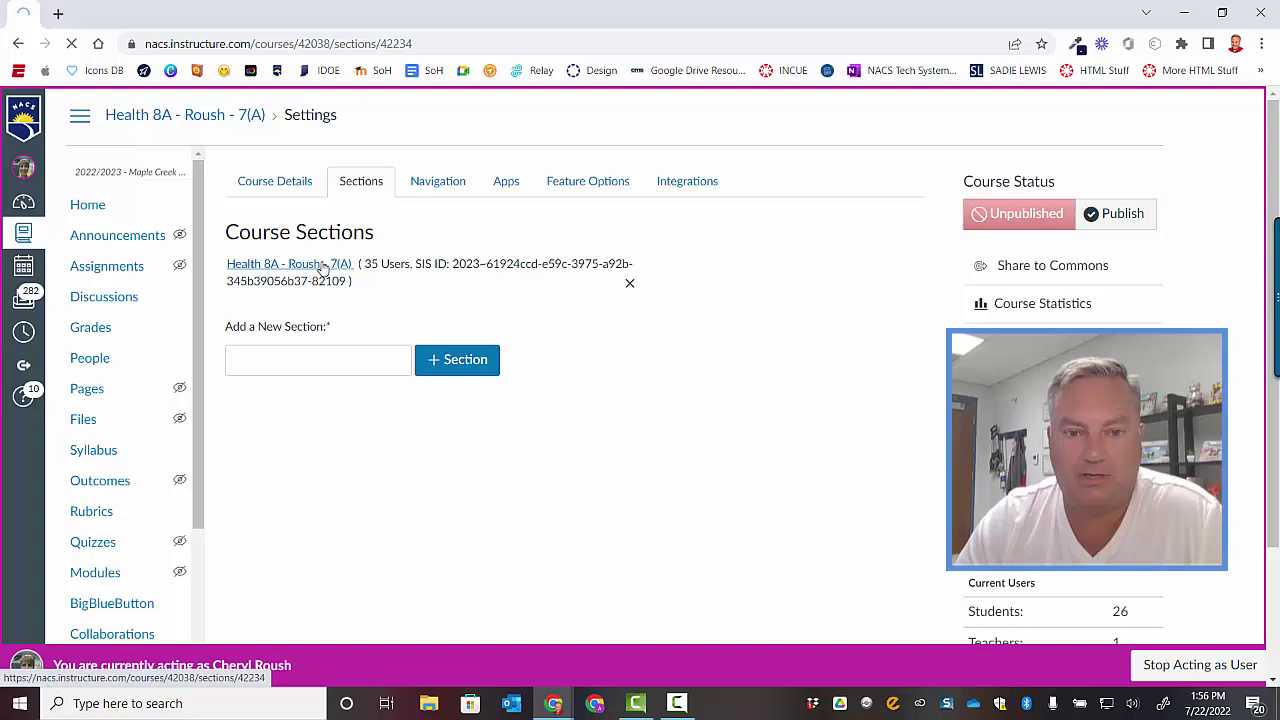
Cross-list the 7(A) section by entering course ID 43490 and confirming the move.
left_click(1019, 222)
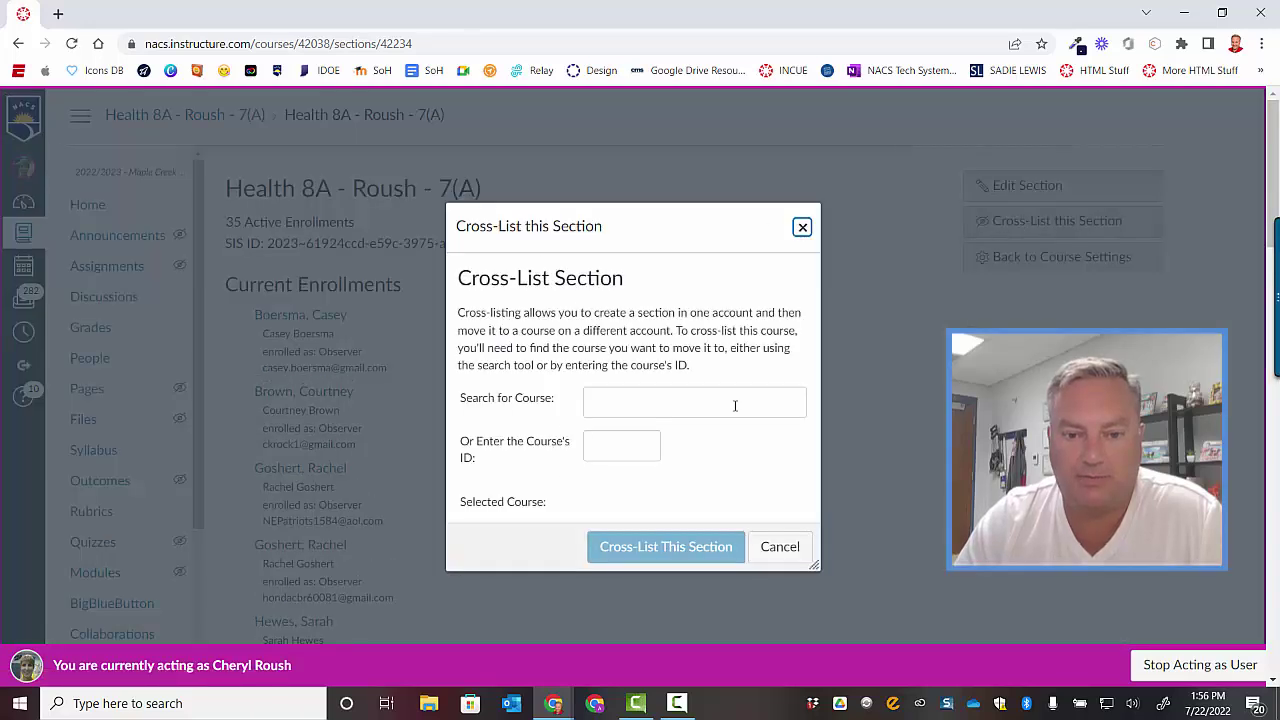
left_click(625, 446)
type("43490")
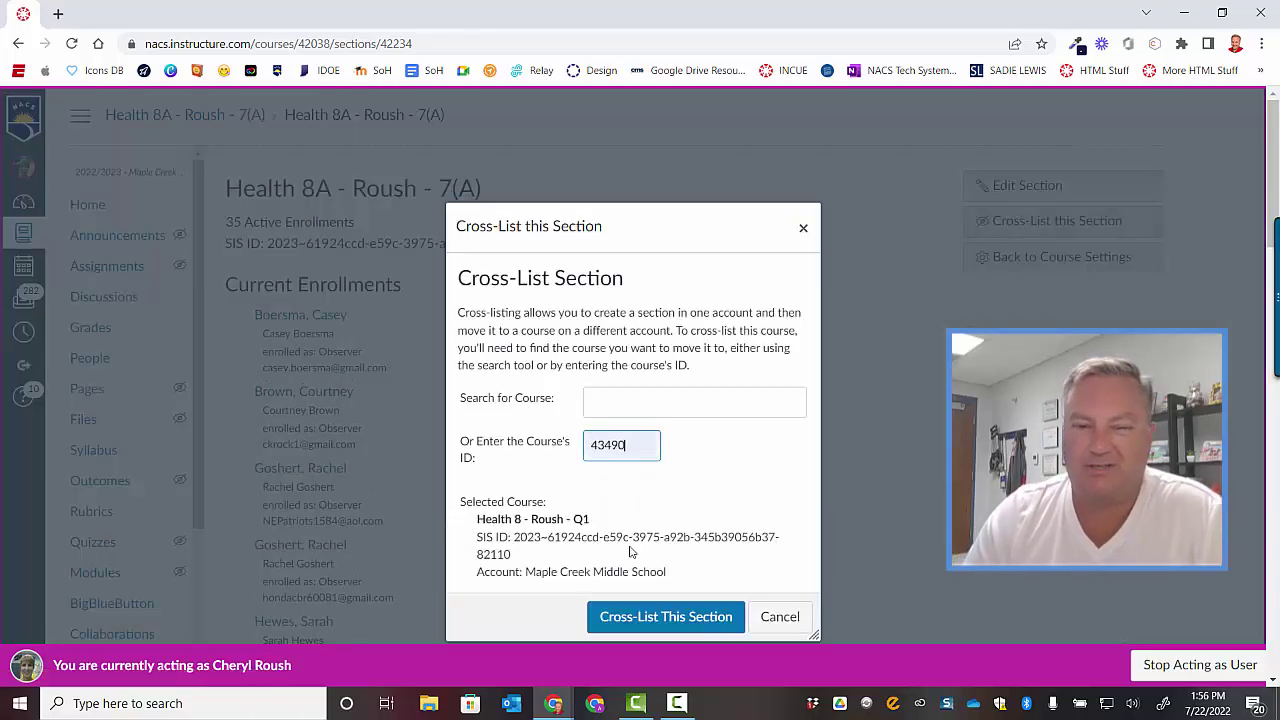
left_click(657, 617)
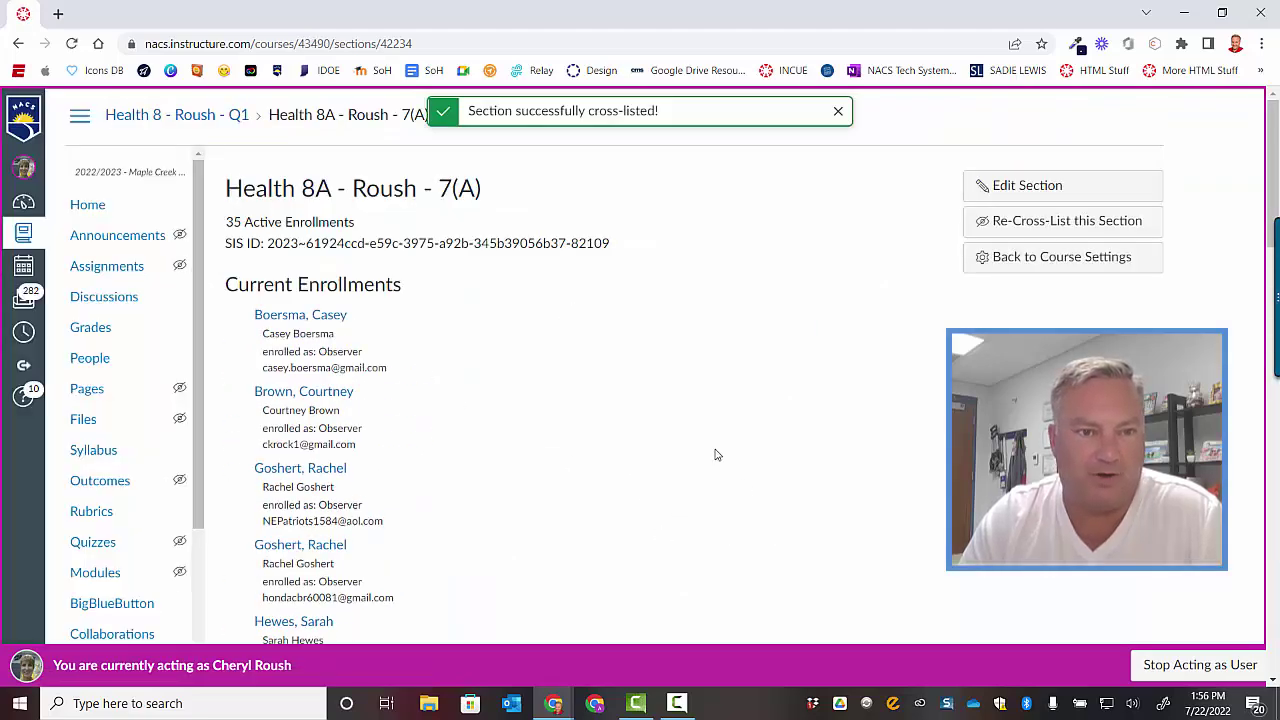
Show Health 8 - Roush - Q1's Settings > Sections, listing Health 8A sections 1(A) through 7(A).
scroll(714, 451, "down", 3)
scroll(691, 449, "up", 3)
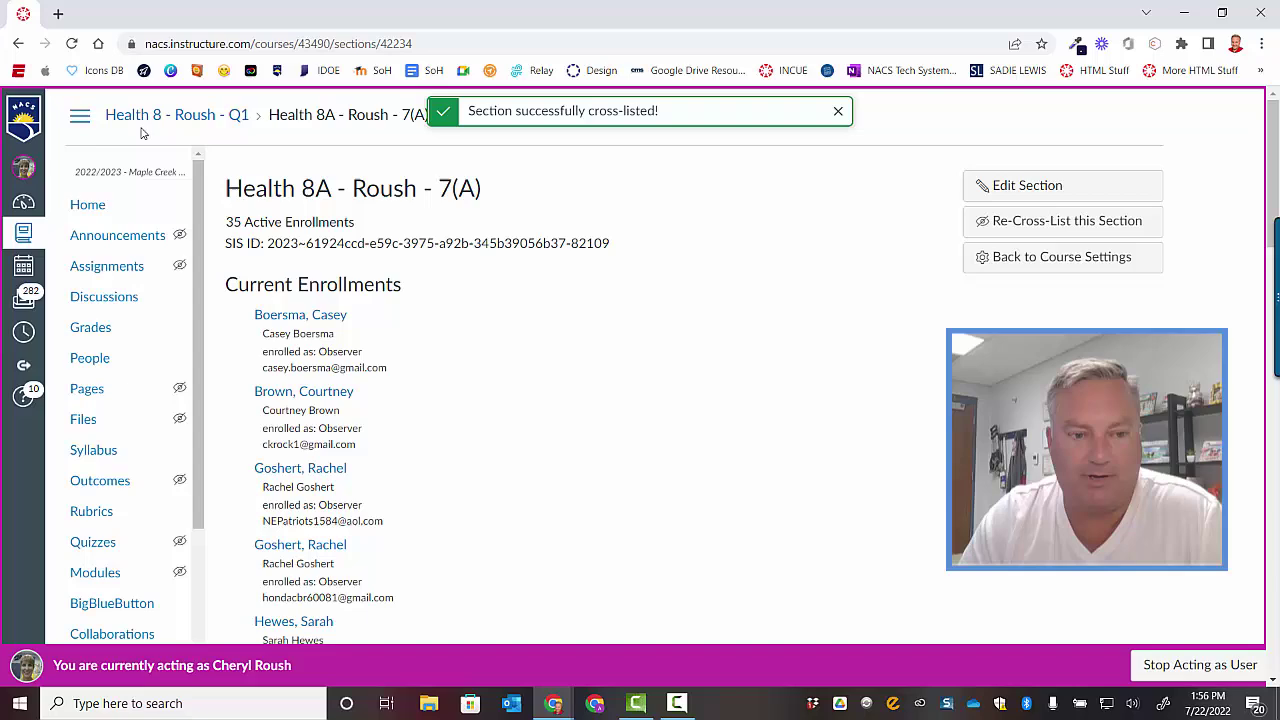
scroll(703, 410, "down", 10)
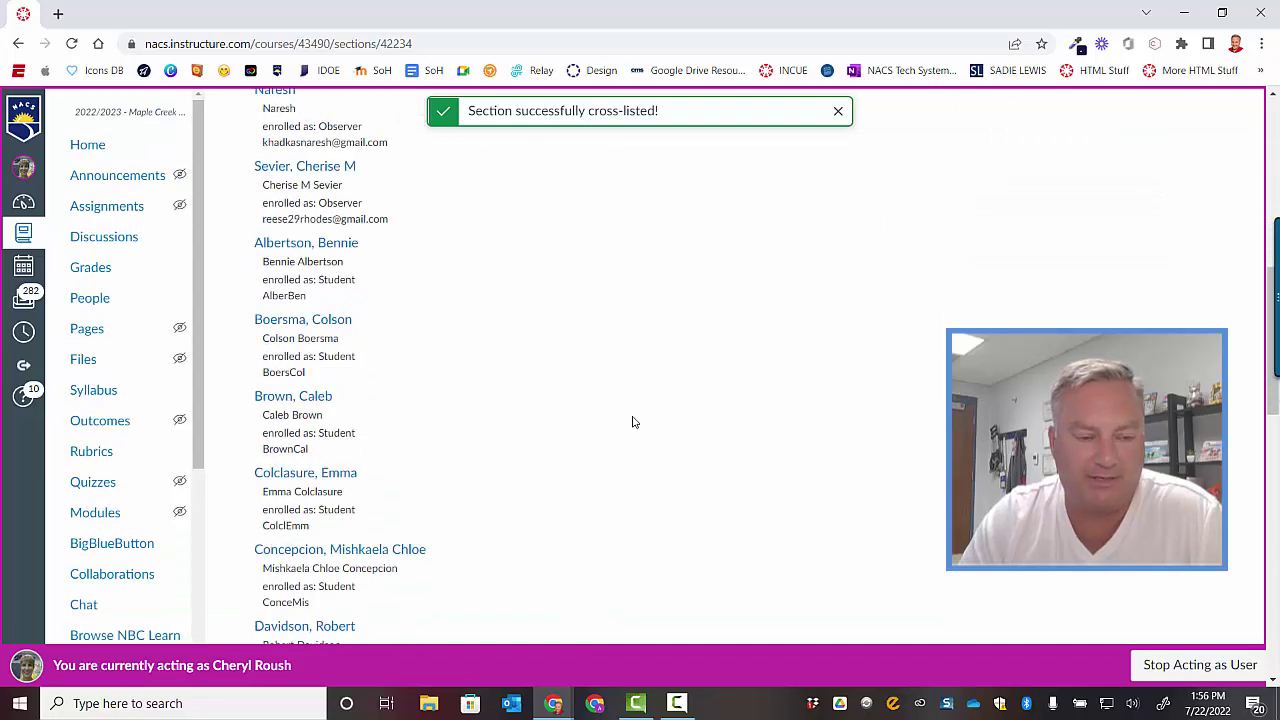
scroll(143, 460, "down", 4)
left_click(88, 612)
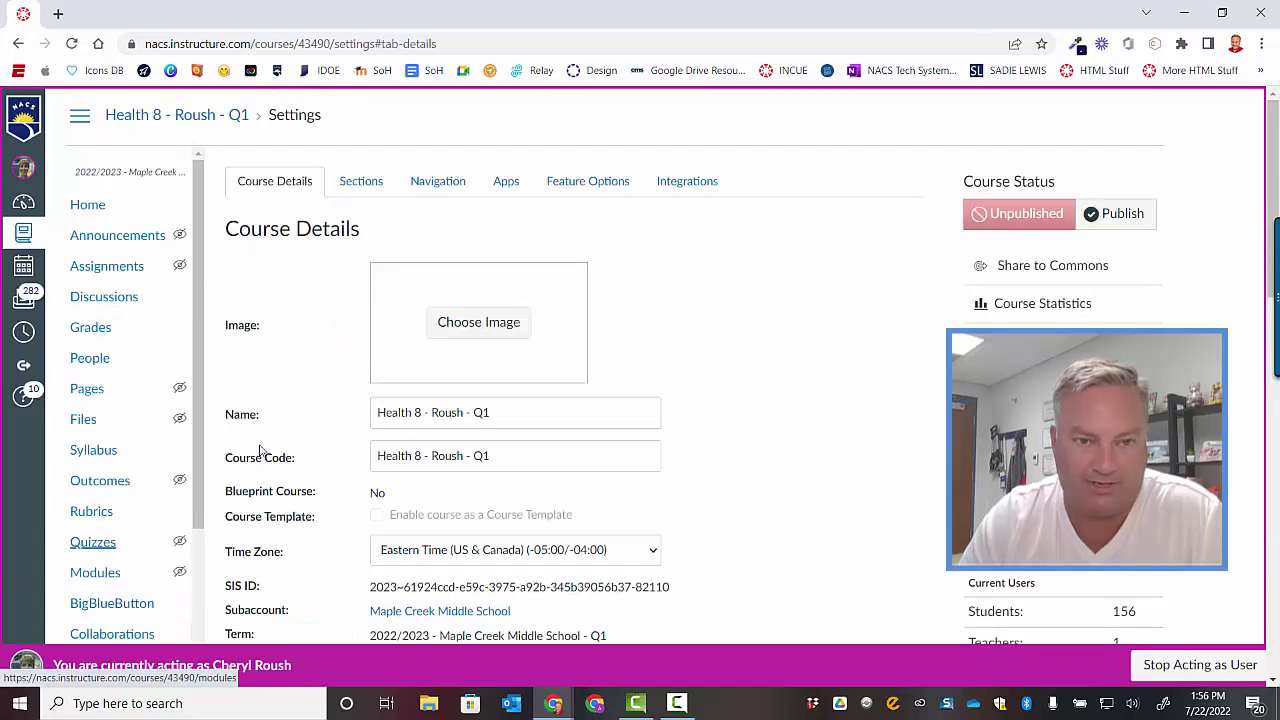
left_click(361, 183)
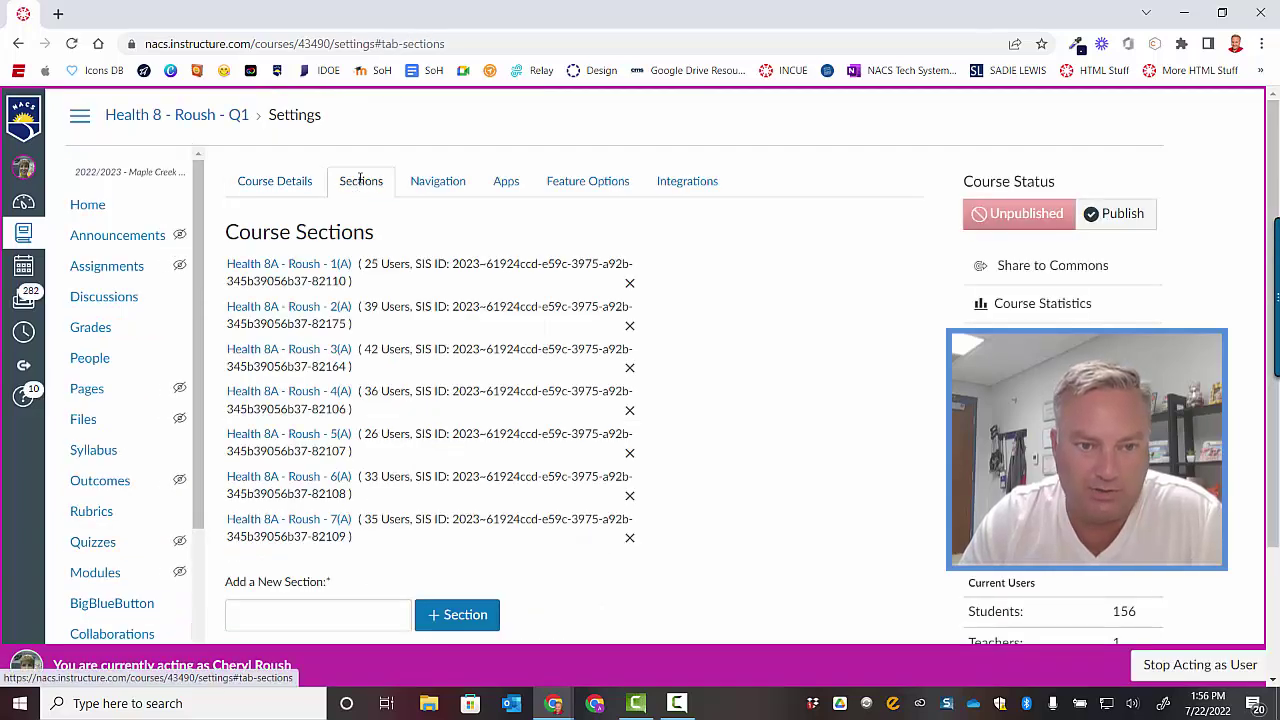